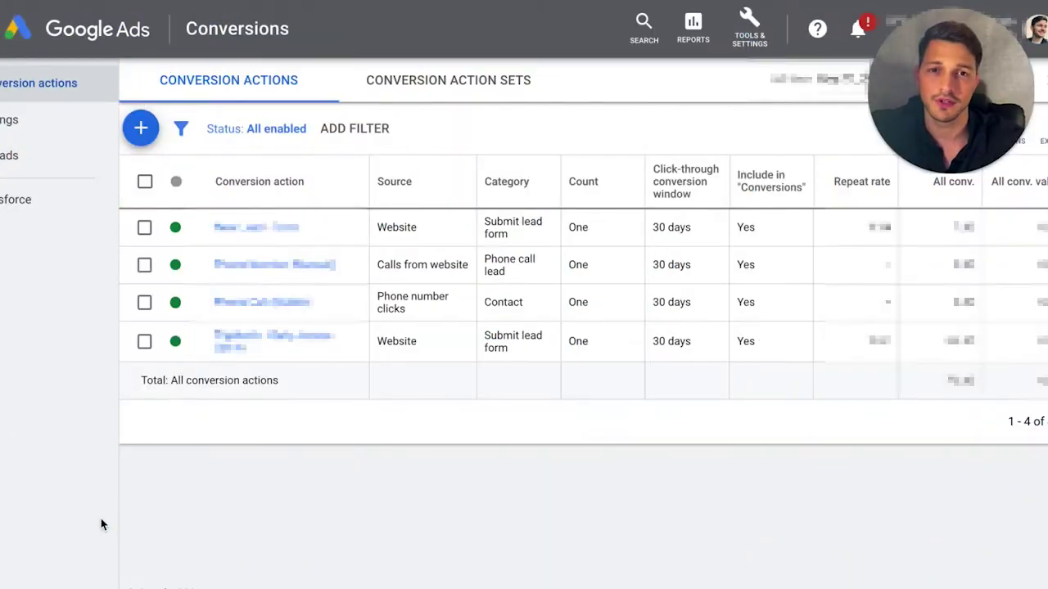
{"action": "left_click", "coordinate": [99, 517]}
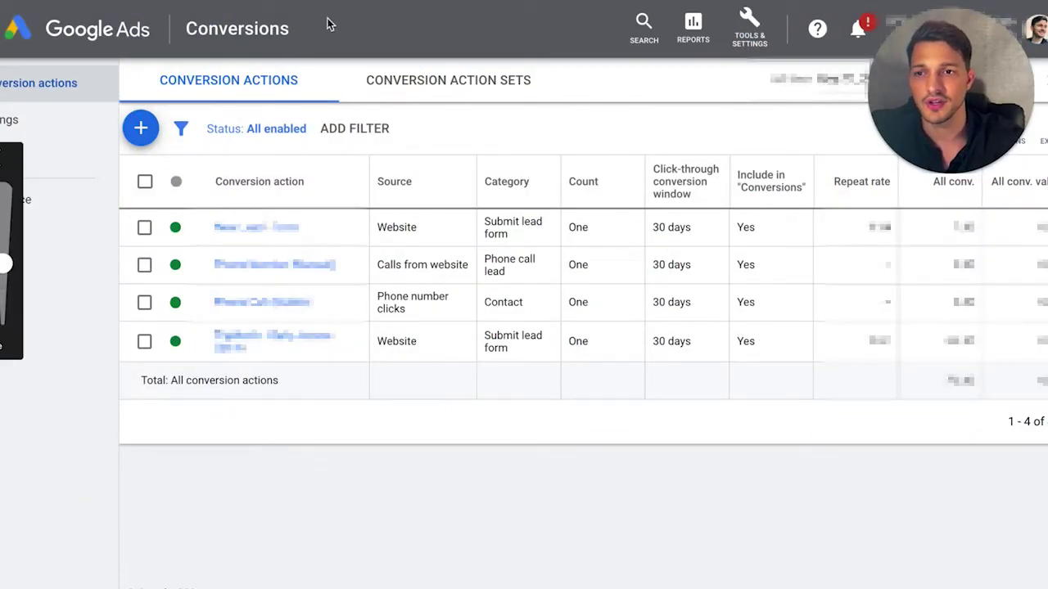
{"action": "mouse_move", "coordinate": [311, 8]}
{"action": "left_mouse_down"}
{"action": "mouse_move", "coordinate": [331, 37]}
{"action": "mouse_move", "coordinate": [257, 6]}
{"action": "left_mouse_up"}
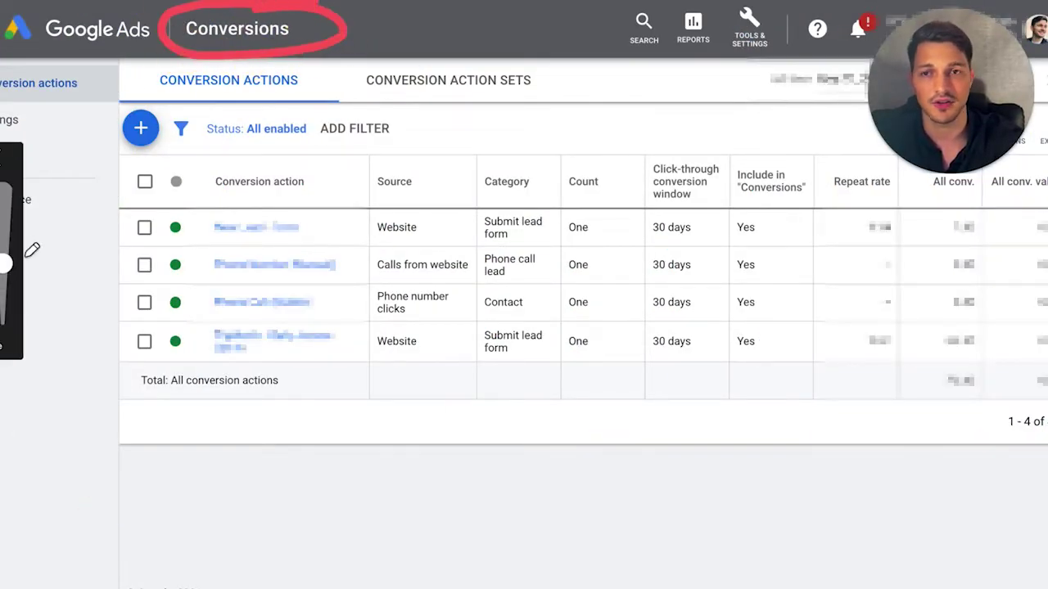
{"action": "key", "text": "Escape"}
{"action": "left_click", "coordinate": [575, 23]}
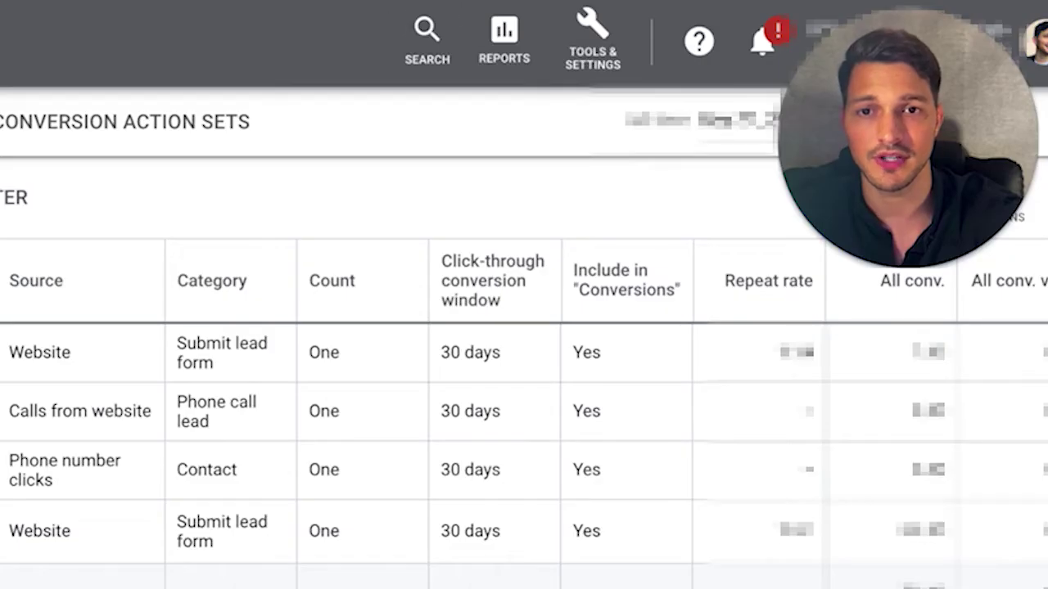
{"action": "mouse_move", "coordinate": [616, 5]}
{"action": "left_mouse_down"}
{"action": "mouse_move", "coordinate": [664, 18]}
{"action": "mouse_move", "coordinate": [630, 4]}
{"action": "left_mouse_up"}
{"action": "key", "text": "Escape"}
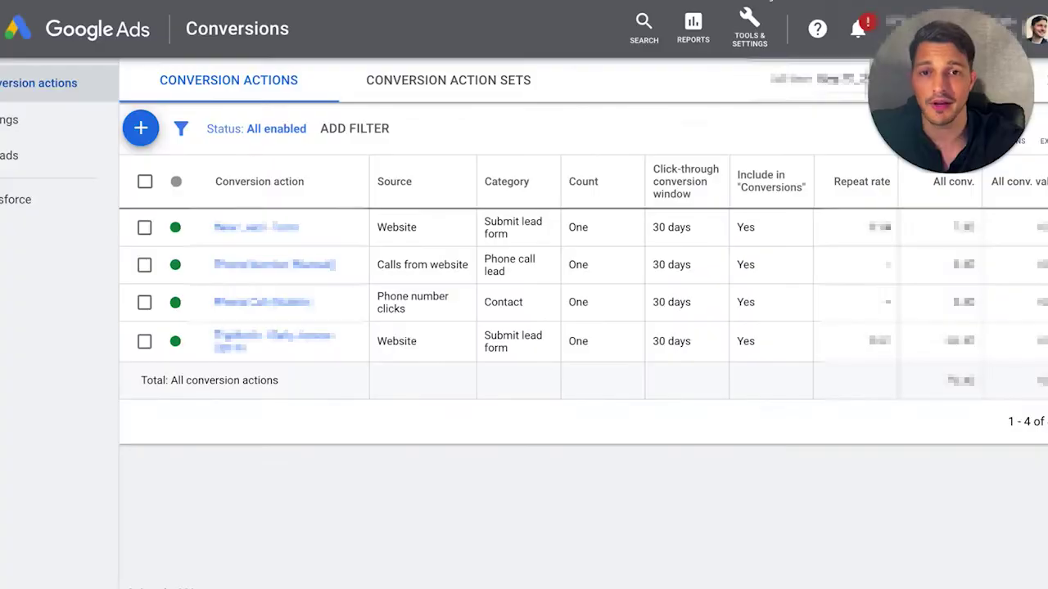
Open the Conversions page from the Measurement tools and start a new conversion action
{"action": "left_click", "coordinate": [747, 32]}
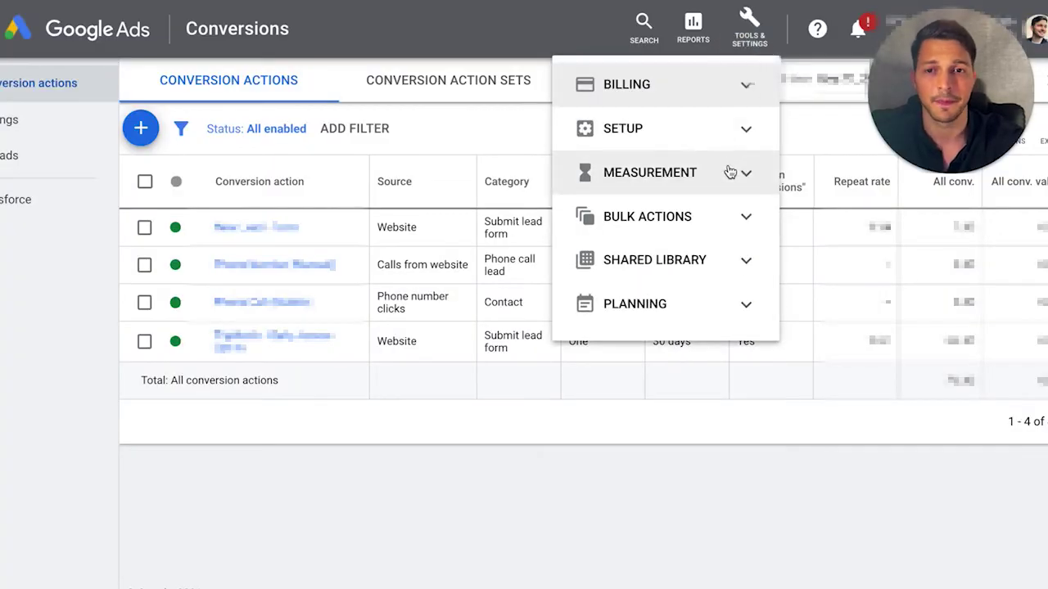
{"action": "left_click", "coordinate": [729, 172]}
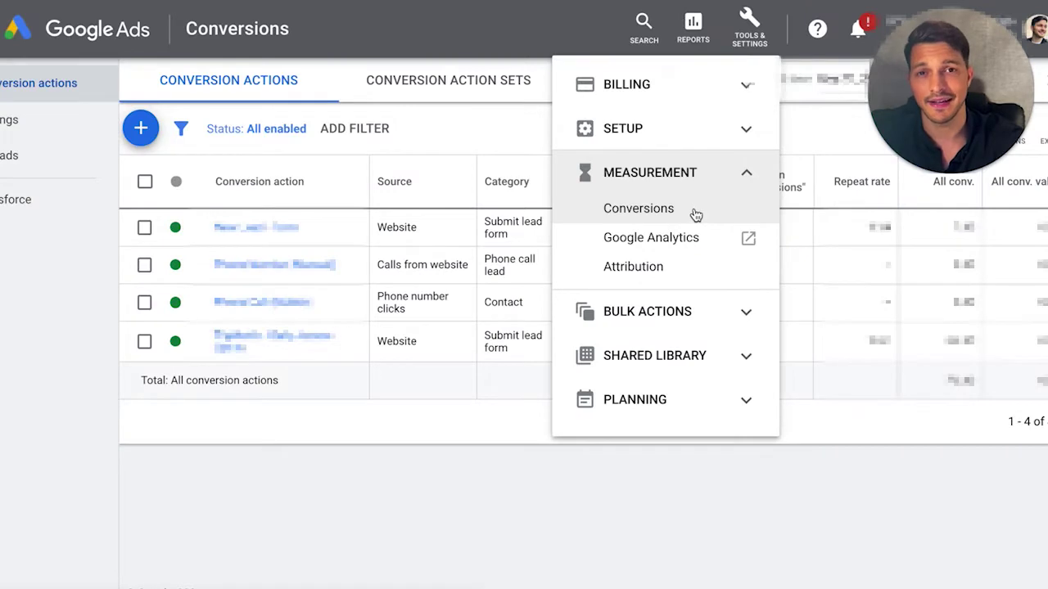
{"action": "left_click", "coordinate": [694, 214]}
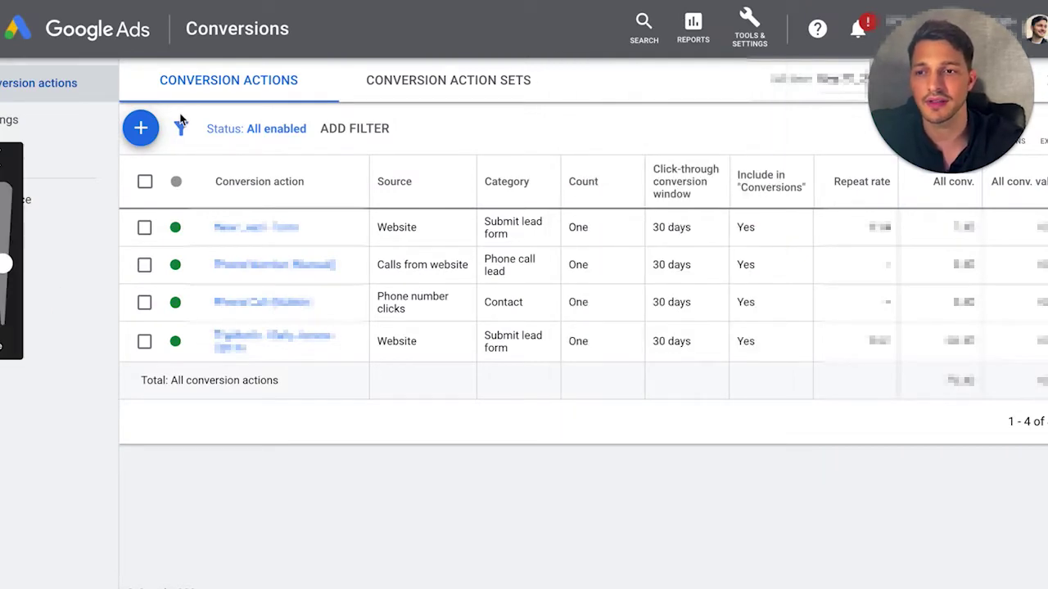
{"action": "left_click_drag", "start_coordinate": [151, 105], "coordinate": [159, 108]}
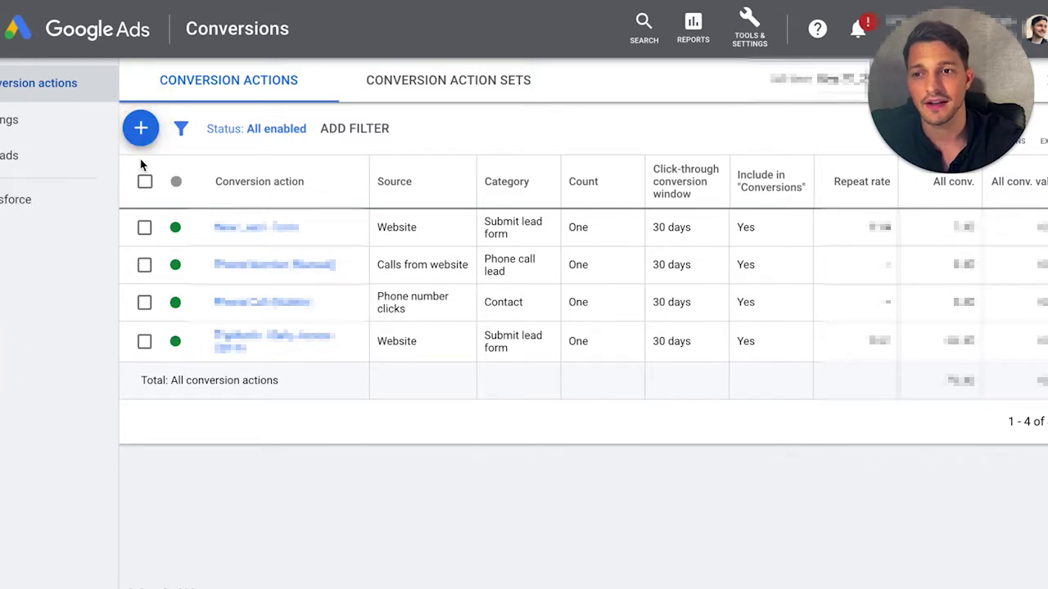
{"action": "left_click", "coordinate": [140, 129]}
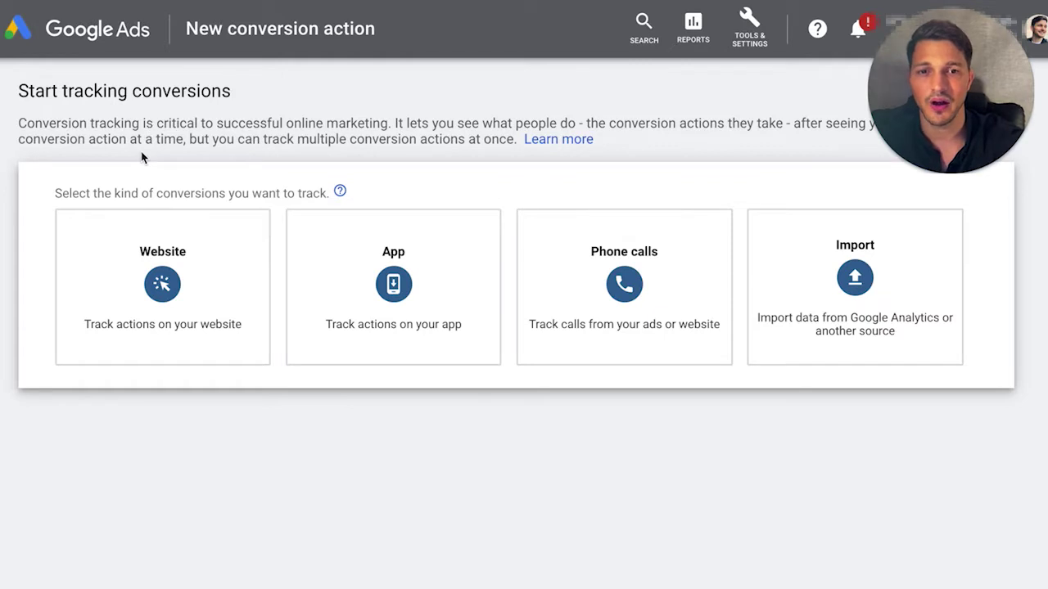
{"action": "left_click", "coordinate": [358, 80]}
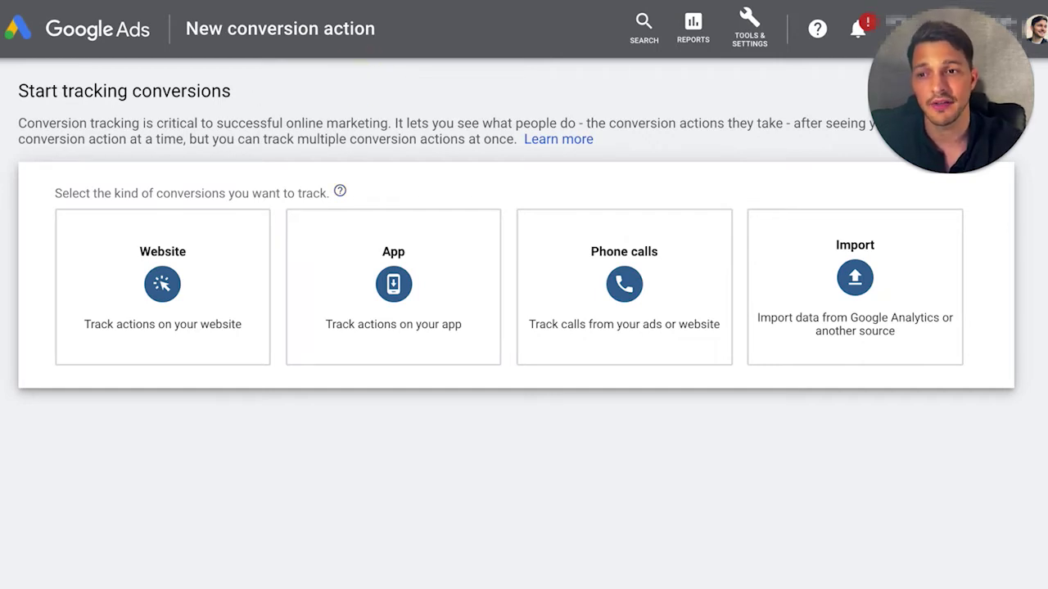
{"action": "mouse_move", "coordinate": [268, 199]}
{"action": "left_mouse_down"}
{"action": "mouse_move", "coordinate": [214, 194]}
{"action": "mouse_move", "coordinate": [59, 260]}
{"action": "mouse_move", "coordinate": [184, 385]}
{"action": "mouse_move", "coordinate": [316, 194]}
{"action": "mouse_move", "coordinate": [170, 192]}
{"action": "left_mouse_up"}
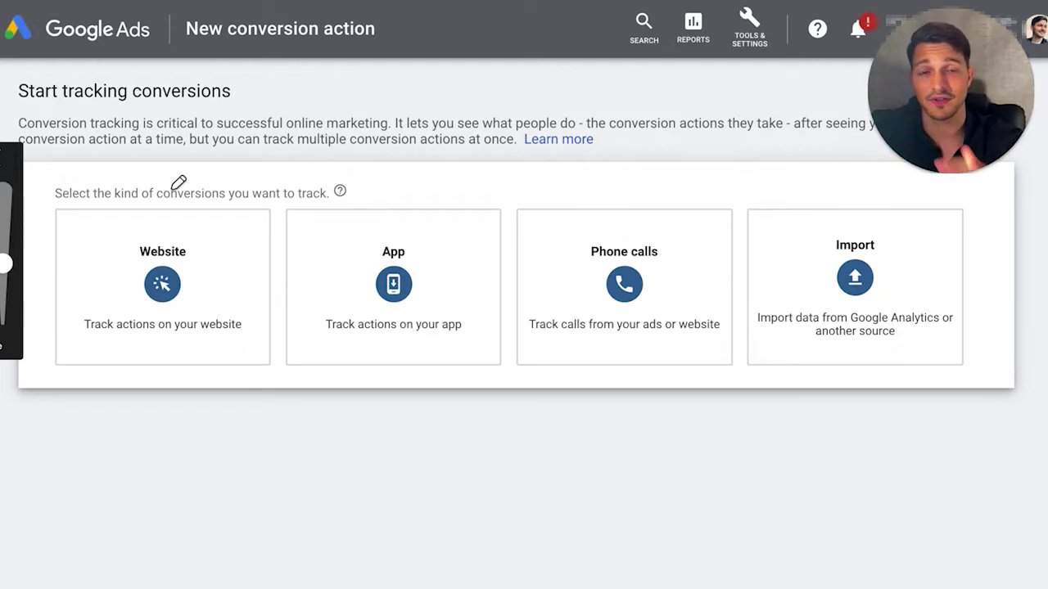
{"action": "mouse_move", "coordinate": [501, 202]}
{"action": "left_mouse_down"}
{"action": "mouse_move", "coordinate": [307, 199]}
{"action": "mouse_move", "coordinate": [265, 251]}
{"action": "mouse_move", "coordinate": [363, 382]}
{"action": "mouse_move", "coordinate": [538, 287]}
{"action": "mouse_move", "coordinate": [457, 171]}
{"action": "left_mouse_up"}
{"action": "left_click_drag", "start_coordinate": [716, 98], "coordinate": [642, 238]}
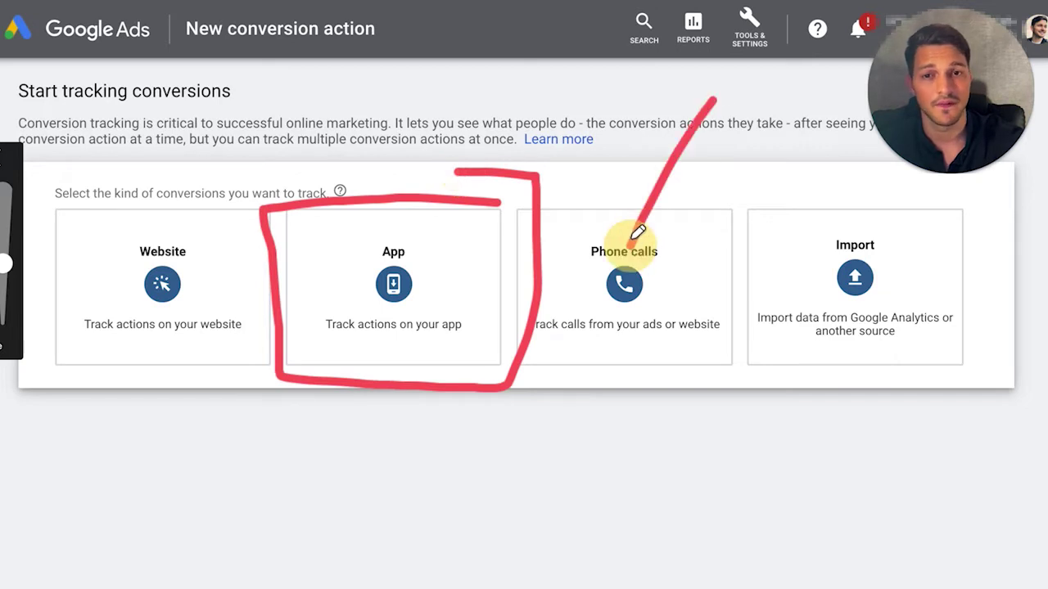
{"action": "left_click_drag", "start_coordinate": [626, 174], "coordinate": [643, 237]}
{"action": "left_click_drag", "start_coordinate": [669, 217], "coordinate": [645, 235]}
{"action": "left_click_drag", "start_coordinate": [695, 205], "coordinate": [697, 204]}
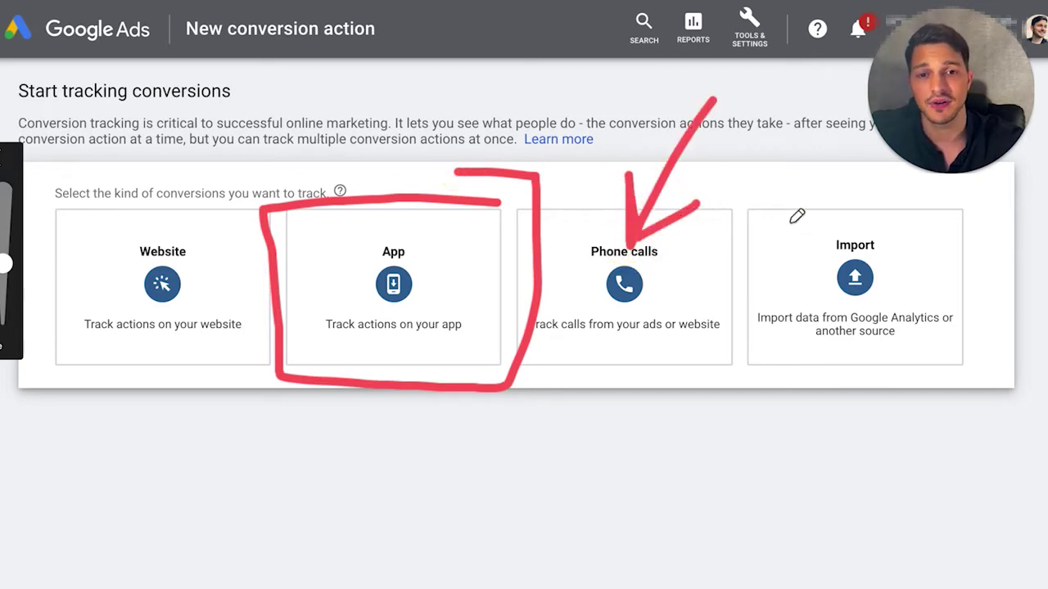
{"action": "mouse_move", "coordinate": [958, 205]}
{"action": "left_mouse_down"}
{"action": "mouse_move", "coordinate": [752, 201]}
{"action": "mouse_move", "coordinate": [744, 362]}
{"action": "mouse_move", "coordinate": [975, 357]}
{"action": "mouse_move", "coordinate": [970, 203]}
{"action": "left_mouse_up"}
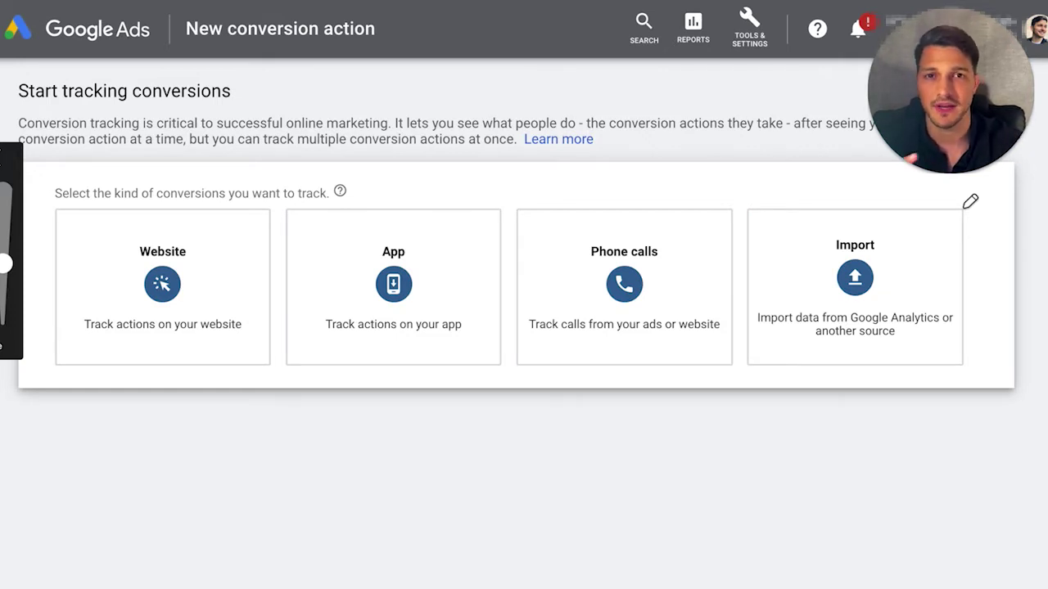
{"action": "mouse_move", "coordinate": [389, 128]}
{"action": "left_mouse_down"}
{"action": "mouse_move", "coordinate": [243, 185]}
{"action": "mouse_move", "coordinate": [270, 213]}
{"action": "left_mouse_up"}
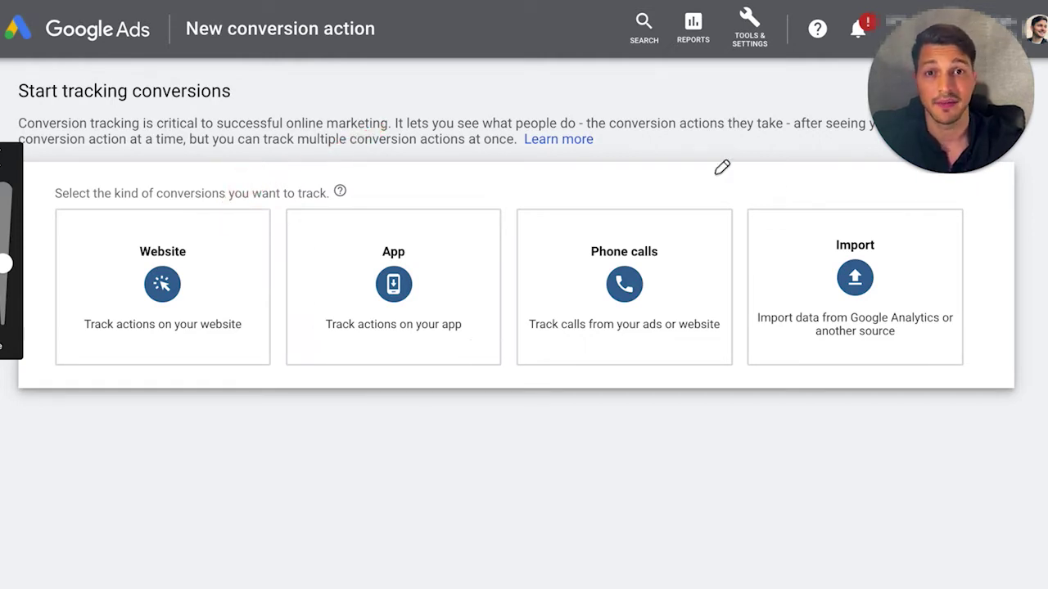
{"action": "mouse_move", "coordinate": [604, 100]}
{"action": "left_mouse_down"}
{"action": "mouse_move", "coordinate": [799, 203]}
{"action": "mouse_move", "coordinate": [755, 202]}
{"action": "left_mouse_up"}
{"action": "mouse_move", "coordinate": [863, 369]}
{"action": "left_mouse_down"}
{"action": "mouse_move", "coordinate": [866, 420]}
{"action": "mouse_move", "coordinate": [548, 474]}
{"action": "mouse_move", "coordinate": [521, 455]}
{"action": "mouse_move", "coordinate": [584, 517]}
{"action": "left_mouse_up"}
{"action": "mouse_move", "coordinate": [260, 419]}
{"action": "left_mouse_down"}
{"action": "mouse_move", "coordinate": [419, 417]}
{"action": "mouse_move", "coordinate": [323, 433]}
{"action": "mouse_move", "coordinate": [401, 442]}
{"action": "left_mouse_up"}
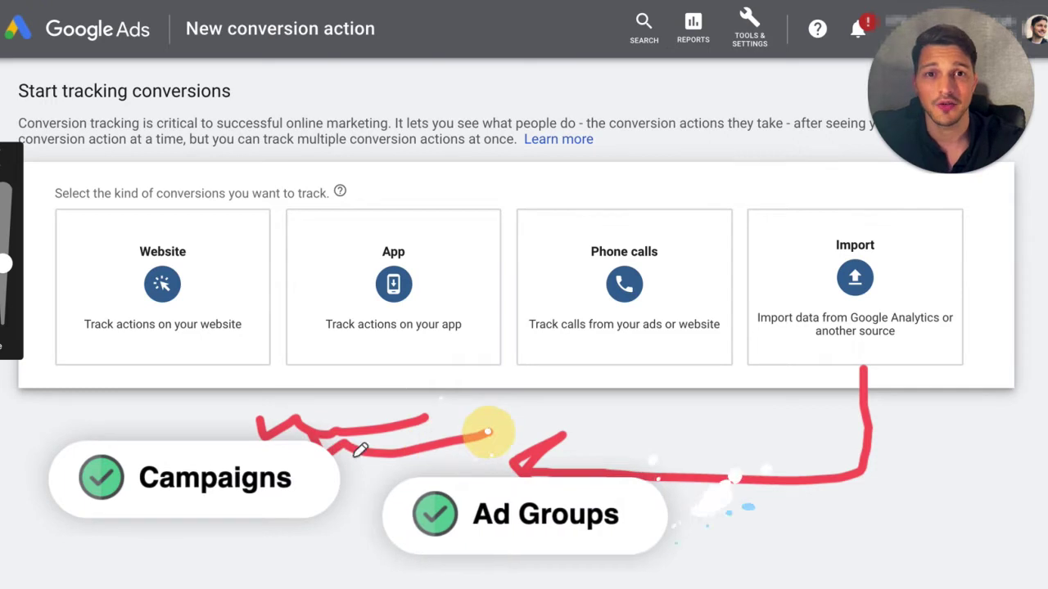
{"action": "left_click_drag", "start_coordinate": [337, 470], "coordinate": [455, 475]}
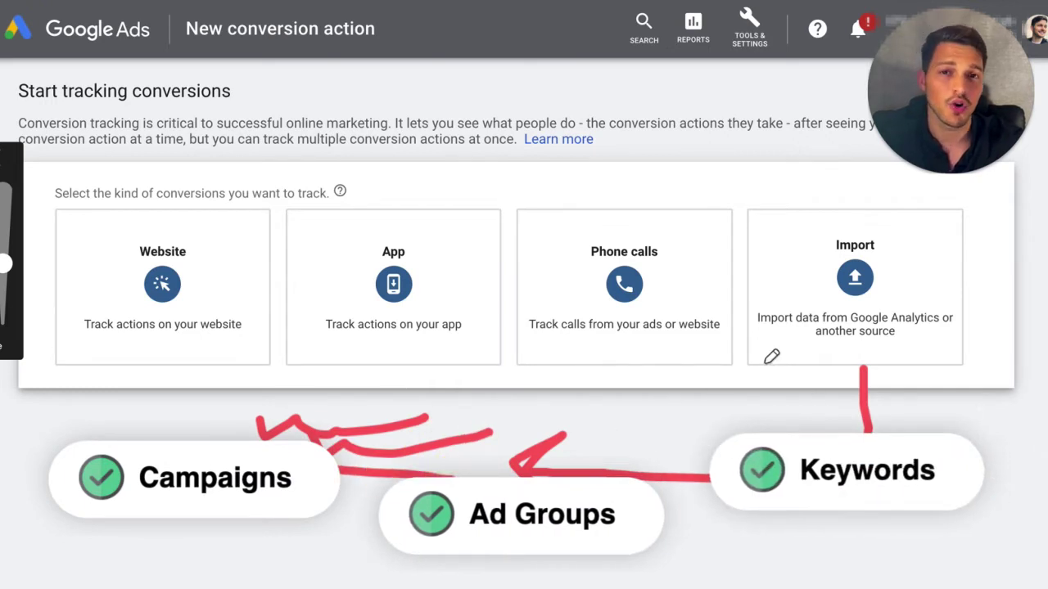
{"action": "key", "text": "e"}
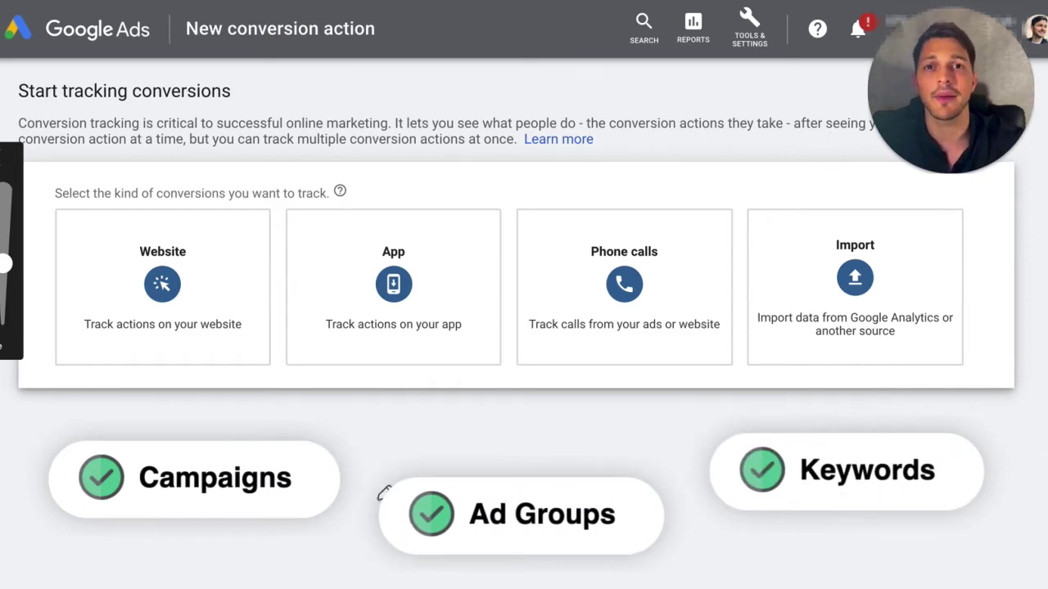
{"action": "left_click_drag", "start_coordinate": [374, 500], "coordinate": [384, 544]}
{"action": "mouse_move", "coordinate": [495, 456]}
{"action": "left_mouse_down"}
{"action": "mouse_move", "coordinate": [552, 564]}
{"action": "mouse_move", "coordinate": [520, 456]}
{"action": "left_mouse_up"}
{"action": "mouse_move", "coordinate": [951, 196]}
{"action": "left_mouse_down"}
{"action": "mouse_move", "coordinate": [765, 203]}
{"action": "mouse_move", "coordinate": [745, 385]}
{"action": "mouse_move", "coordinate": [964, 206]}
{"action": "left_mouse_up"}
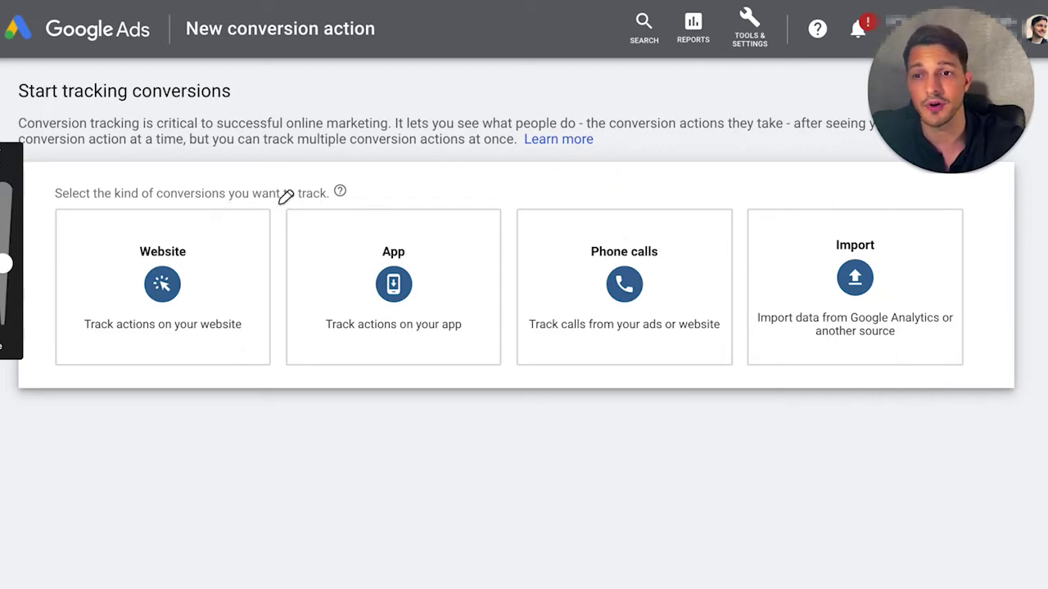
{"action": "mouse_move", "coordinate": [285, 191]}
{"action": "left_mouse_down"}
{"action": "mouse_move", "coordinate": [281, 278]}
{"action": "mouse_move", "coordinate": [94, 376]}
{"action": "mouse_move", "coordinate": [43, 233]}
{"action": "mouse_move", "coordinate": [300, 194]}
{"action": "left_mouse_up"}
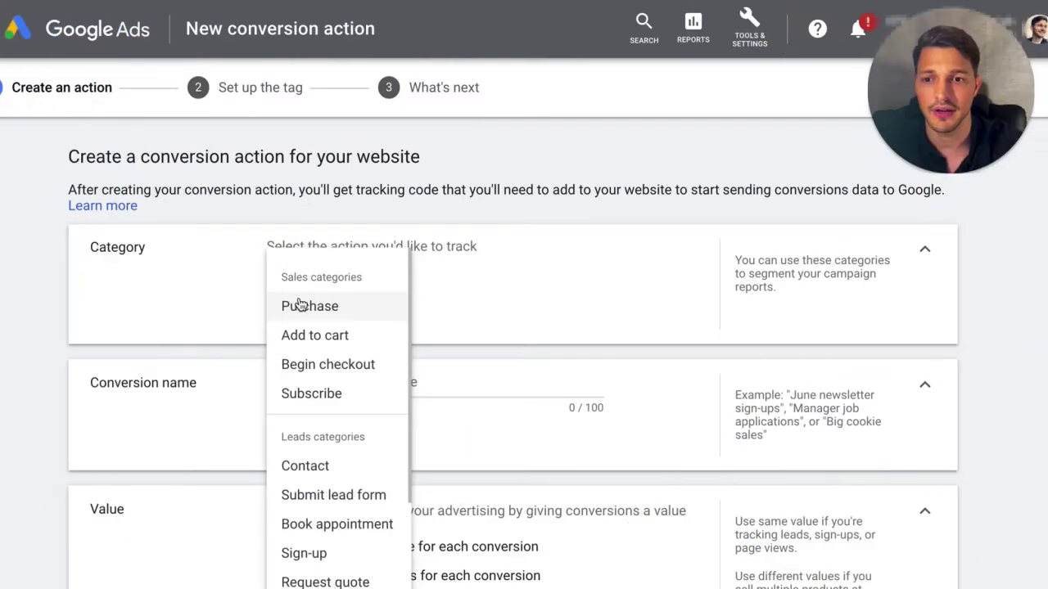
Set the website conversion action's category to Book appointment
{"action": "scroll", "coordinate": [301, 315], "scroll_direction": "down", "scroll_amount": 1}
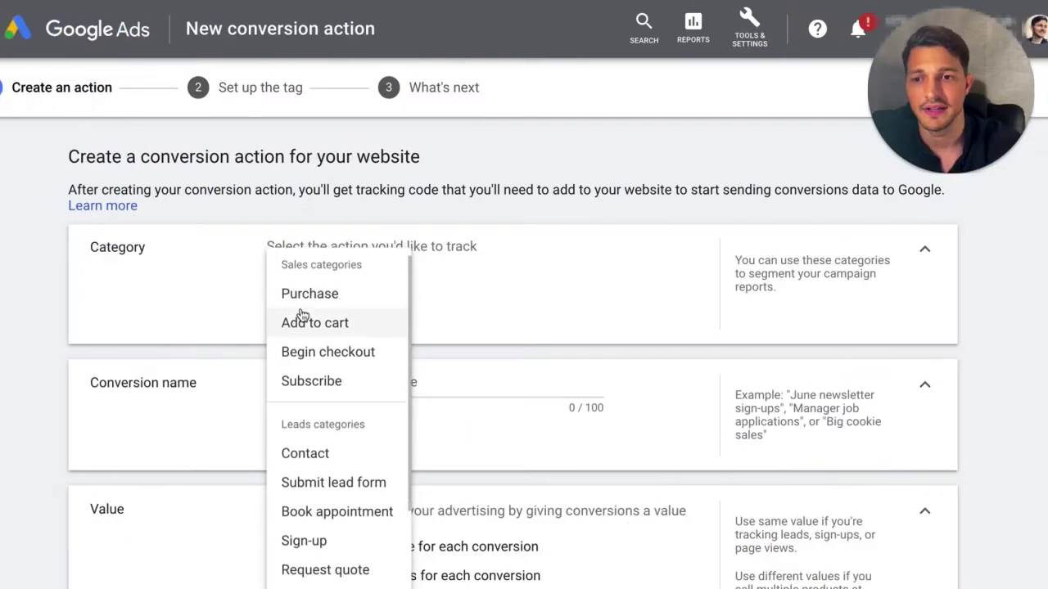
{"action": "scroll", "coordinate": [306, 315], "scroll_direction": "down", "scroll_amount": 2}
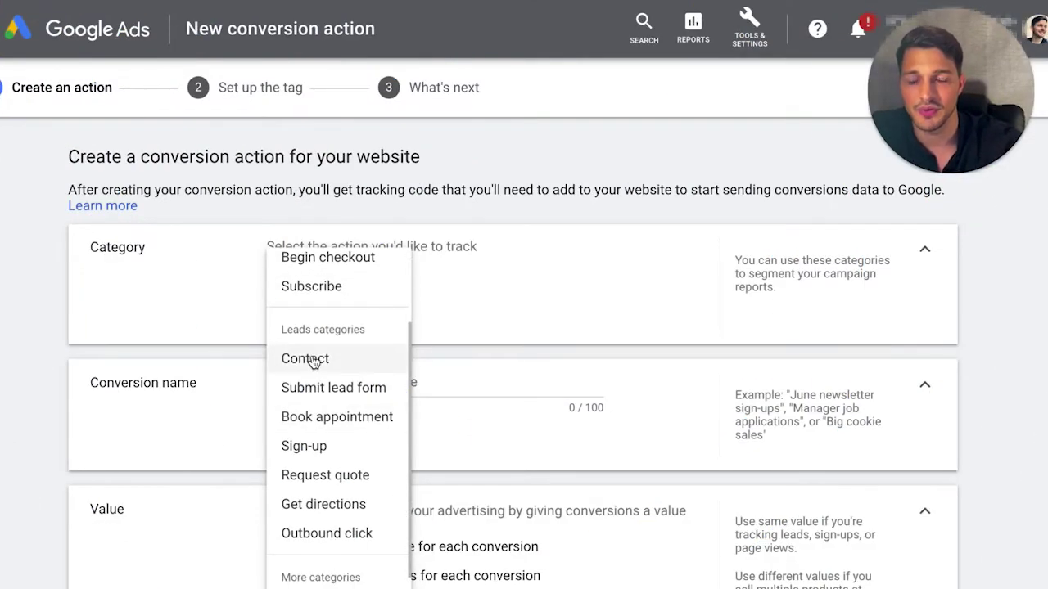
{"action": "scroll", "coordinate": [342, 314], "scroll_direction": "down", "scroll_amount": 1}
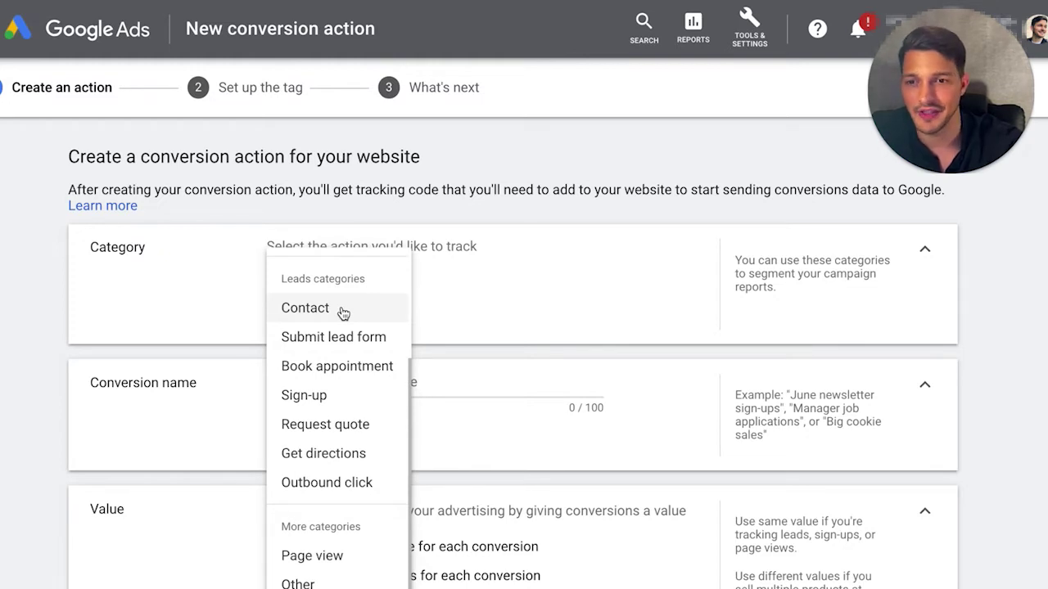
{"action": "left_click", "coordinate": [352, 366]}
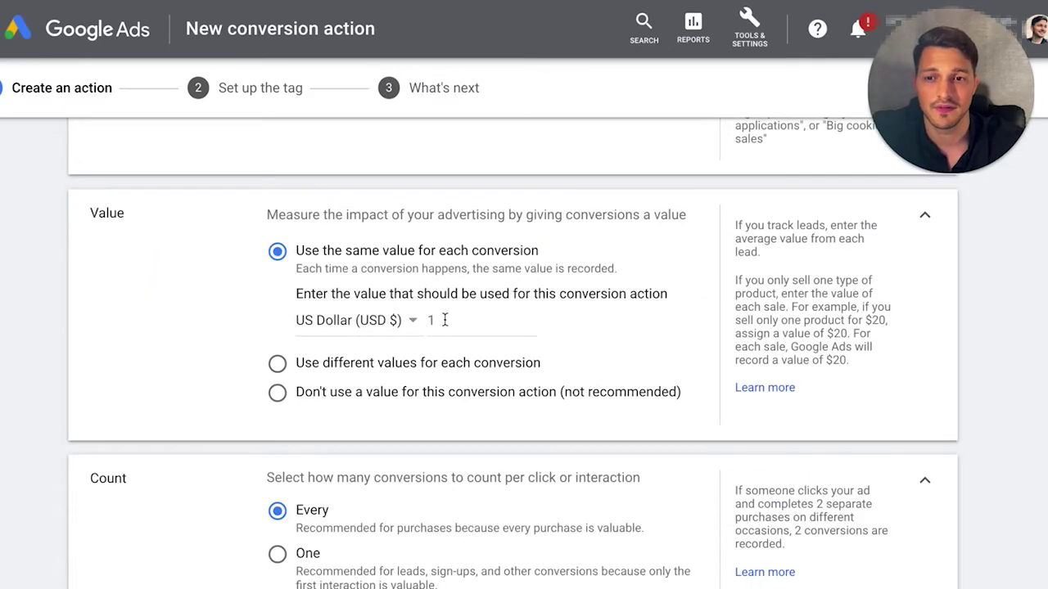
Set the value used for each conversion to 150 US dollars
{"action": "left_click", "coordinate": [444, 321]}
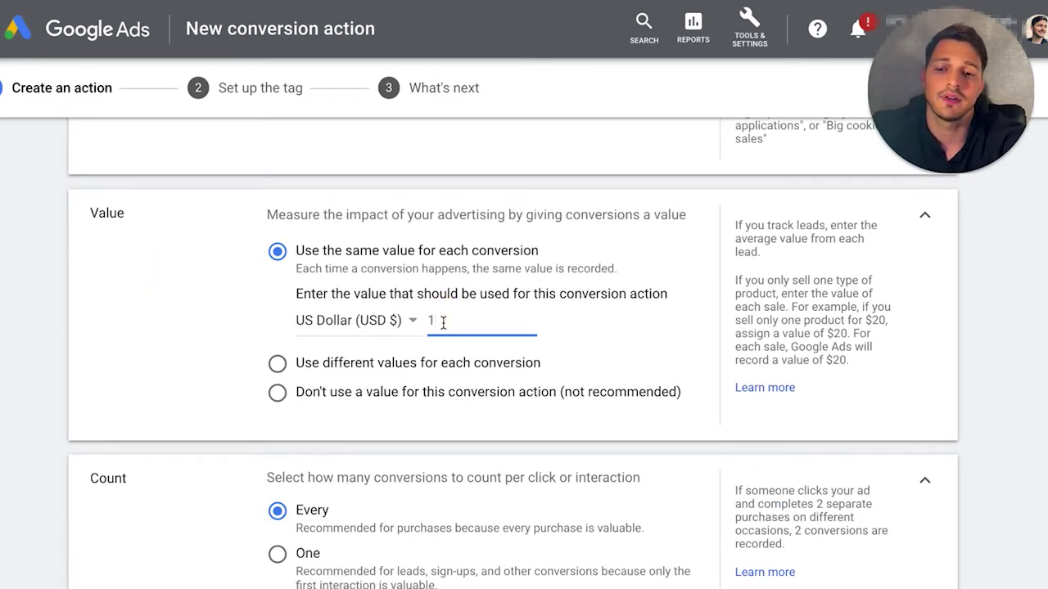
{"action": "type", "text": "50"}
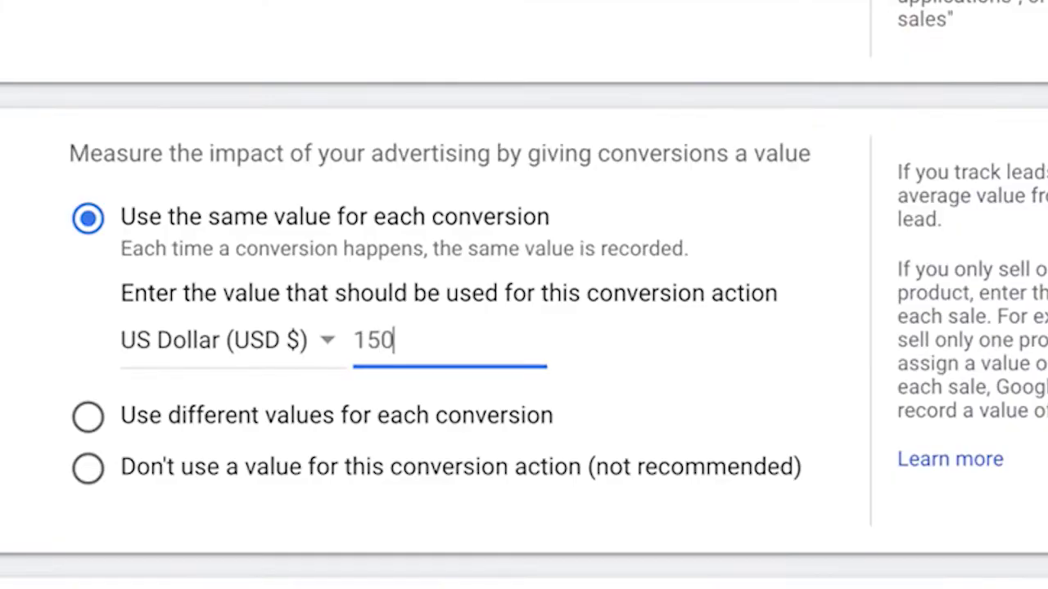
{"action": "left_click", "coordinate": [4, 276]}
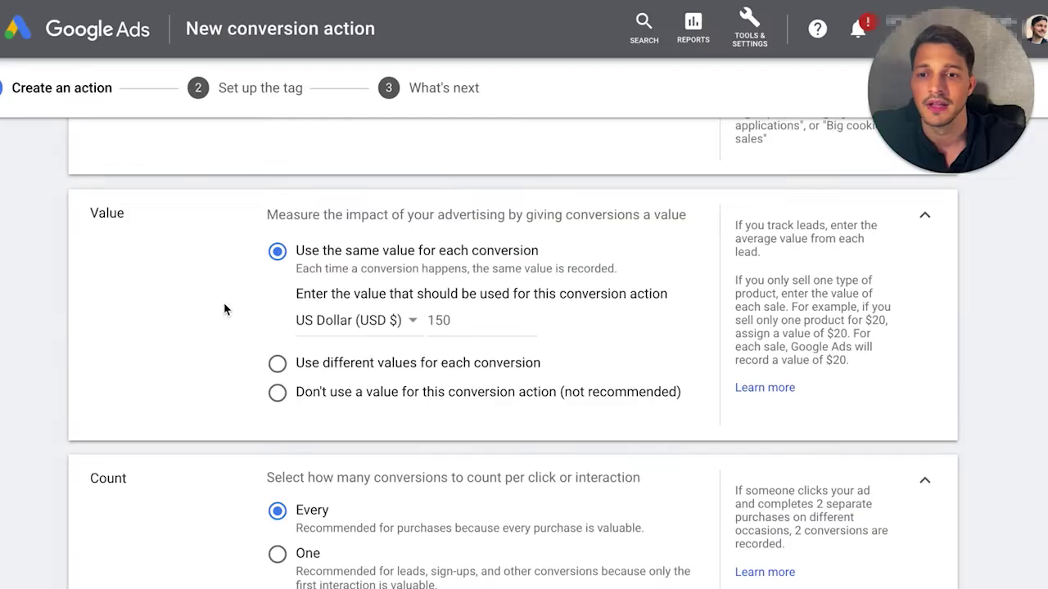
Reset the conversion value to 1 and switch to not using a value for this conversion action
{"action": "scroll", "coordinate": [226, 326], "scroll_direction": "down", "scroll_amount": 1}
{"action": "scroll", "coordinate": [226, 326], "scroll_direction": "down", "scroll_amount": 1}
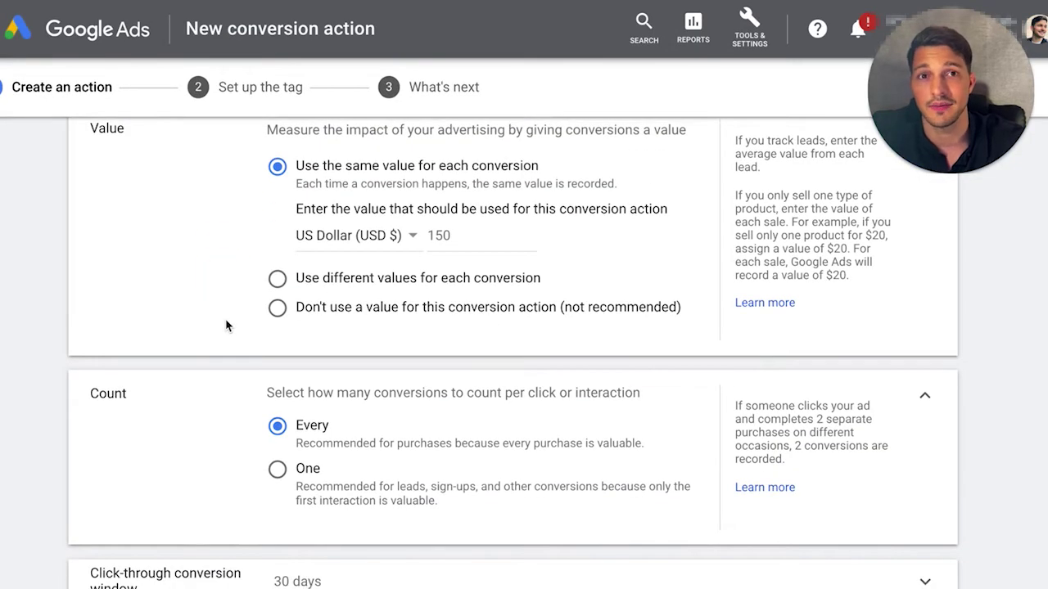
{"action": "left_click_drag", "start_coordinate": [467, 228], "coordinate": [297, 234]}
{"action": "left_click", "coordinate": [232, 228]}
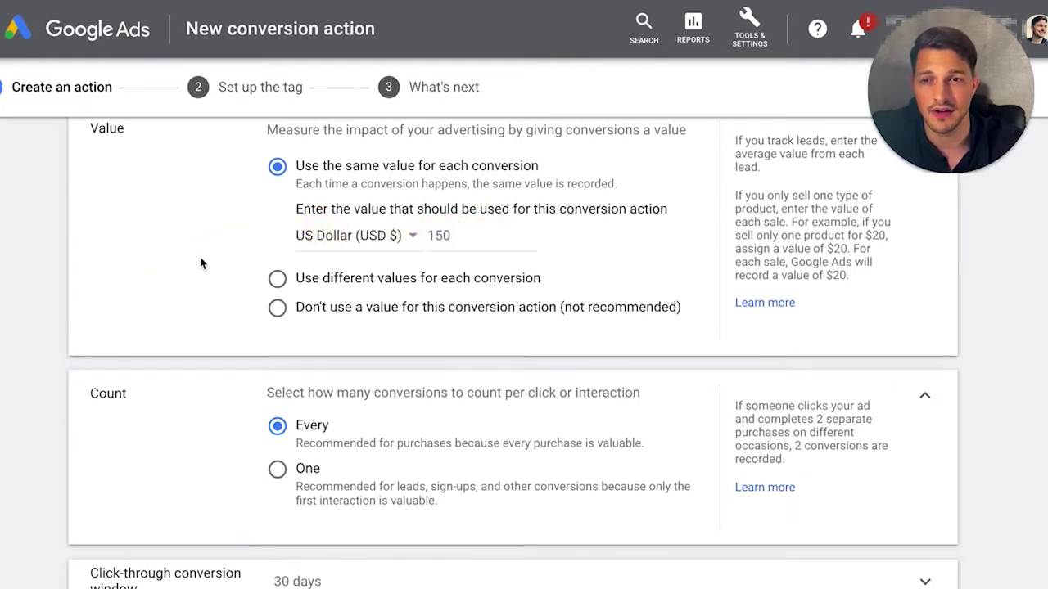
{"action": "left_click", "coordinate": [155, 267]}
{"action": "left_click_drag", "start_coordinate": [493, 230], "coordinate": [340, 236]}
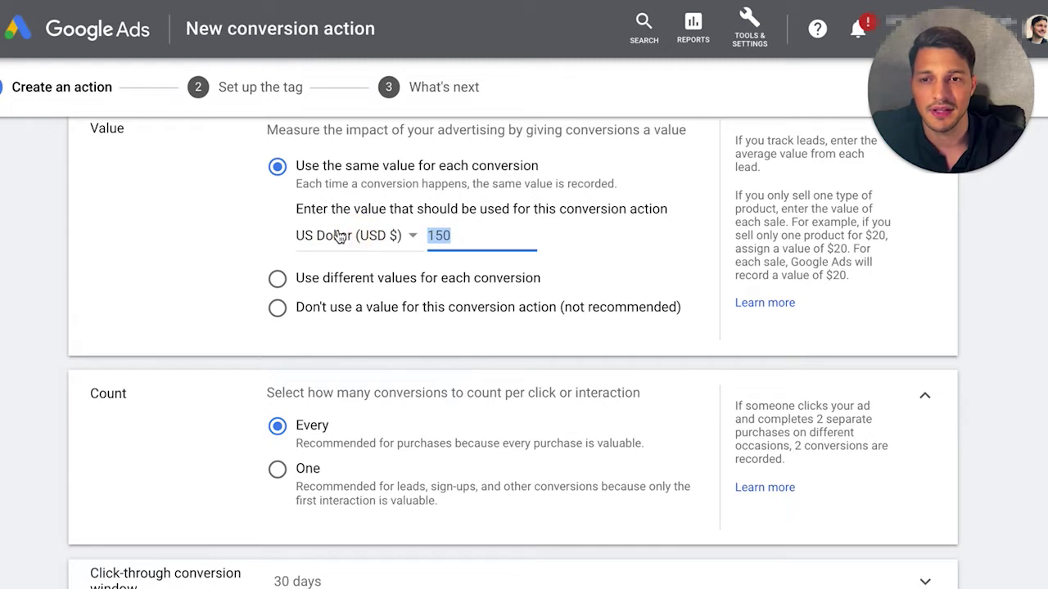
{"action": "key", "text": "BackSpace"}
{"action": "type", "text": "1"}
{"action": "scroll", "coordinate": [290, 240], "scroll_direction": "up", "scroll_amount": 1}
{"action": "left_click", "coordinate": [277, 365]}
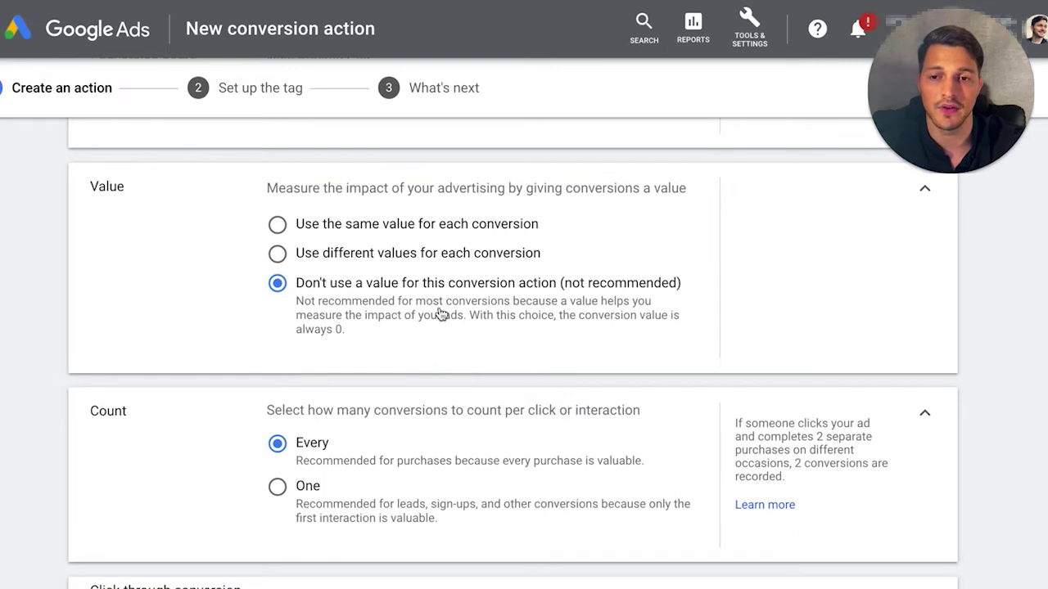
Choose to use the same value for each conversion and enter 150 US dollars as the value
{"action": "left_click", "coordinate": [302, 223]}
{"action": "left_click", "coordinate": [490, 297]}
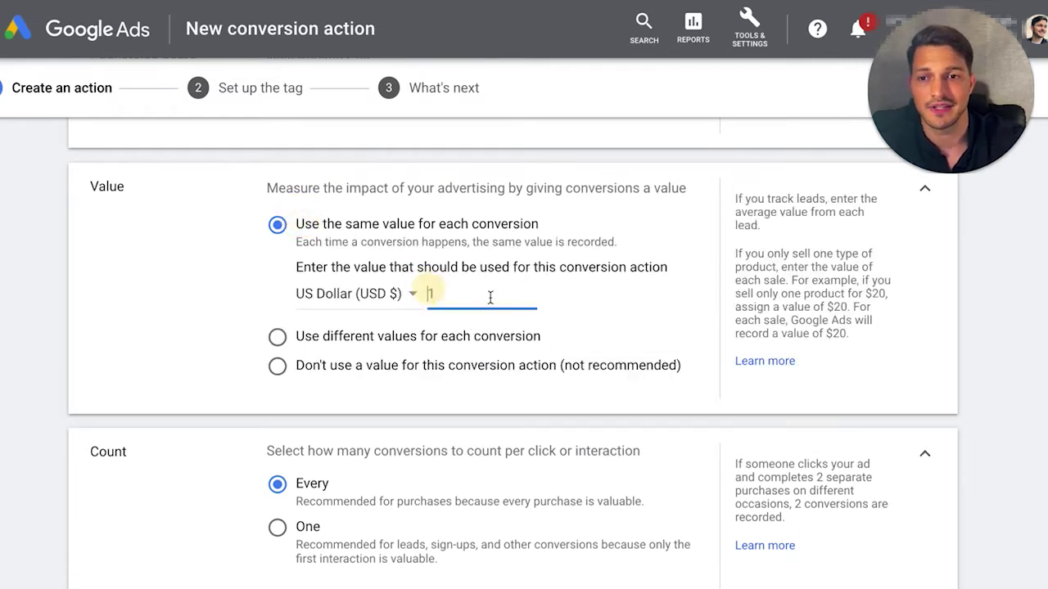
{"action": "type", "text": "50"}
{"action": "left_click", "coordinate": [129, 270]}
{"action": "scroll", "coordinate": [135, 274], "scroll_direction": "down", "scroll_amount": 3}
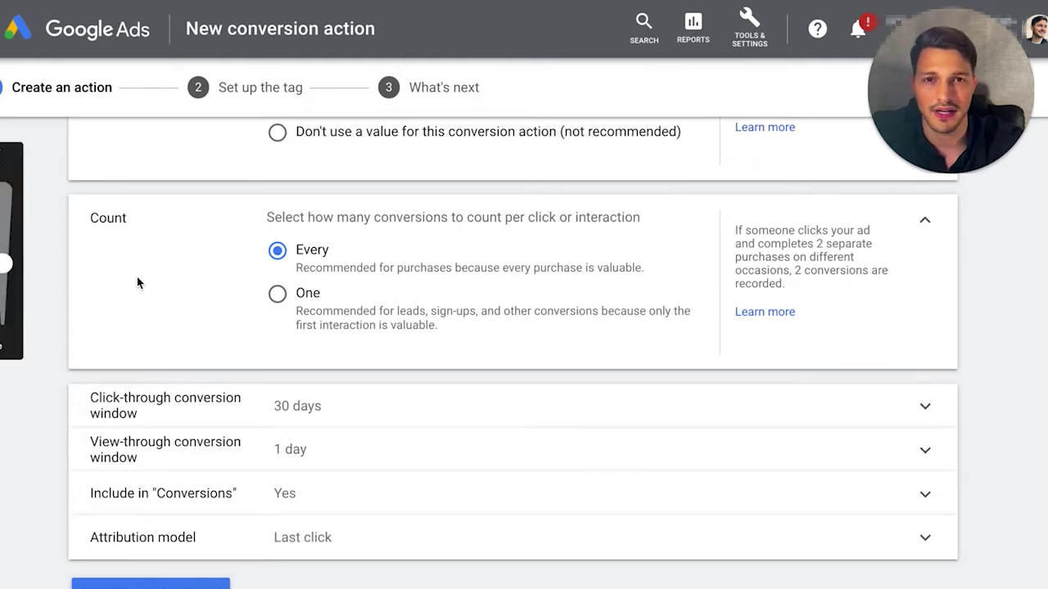
{"action": "mouse_move", "coordinate": [85, 297]}
{"action": "left_mouse_down"}
{"action": "mouse_move", "coordinate": [196, 293]}
{"action": "mouse_move", "coordinate": [228, 277]}
{"action": "mouse_move", "coordinate": [215, 320]}
{"action": "mouse_move", "coordinate": [199, 331]}
{"action": "left_mouse_up"}
{"action": "mouse_move", "coordinate": [452, 280]}
{"action": "left_mouse_down"}
{"action": "mouse_move", "coordinate": [322, 264]}
{"action": "mouse_move", "coordinate": [276, 327]}
{"action": "mouse_move", "coordinate": [458, 329]}
{"action": "mouse_move", "coordinate": [444, 276]}
{"action": "mouse_move", "coordinate": [434, 277]}
{"action": "left_mouse_up"}
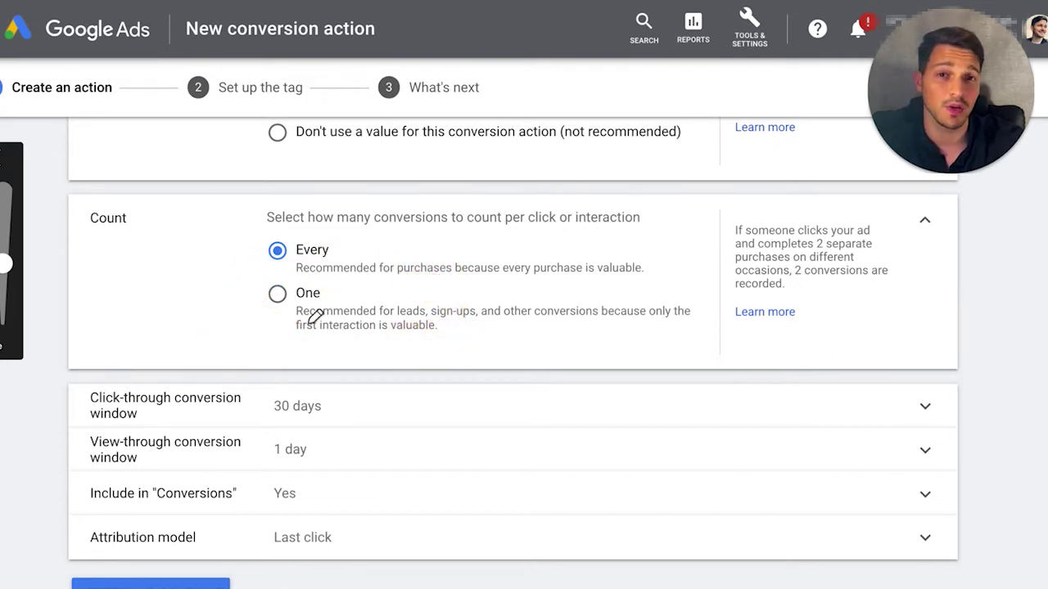
{"action": "mouse_move", "coordinate": [397, 232]}
{"action": "left_mouse_down"}
{"action": "mouse_move", "coordinate": [364, 229]}
{"action": "mouse_move", "coordinate": [258, 276]}
{"action": "mouse_move", "coordinate": [526, 273]}
{"action": "mouse_move", "coordinate": [701, 222]}
{"action": "mouse_move", "coordinate": [330, 215]}
{"action": "left_mouse_up"}
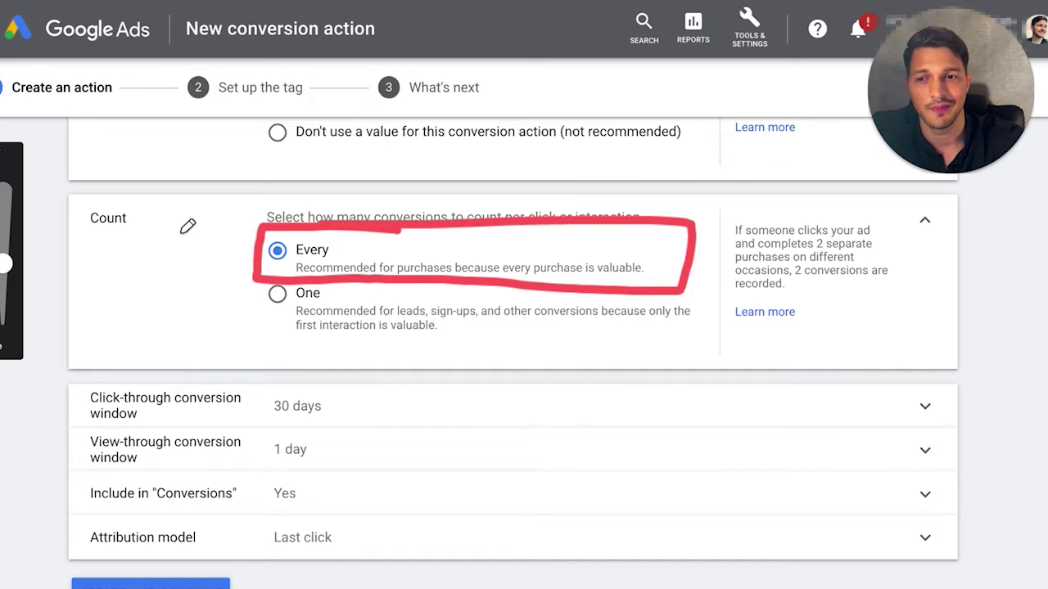
Set the conversion count to One, so only one conversion is counted per click or interaction
{"action": "mouse_move", "coordinate": [135, 238]}
{"action": "left_mouse_down"}
{"action": "mouse_move", "coordinate": [237, 247]}
{"action": "mouse_move", "coordinate": [221, 230]}
{"action": "mouse_move", "coordinate": [234, 256]}
{"action": "left_mouse_up"}
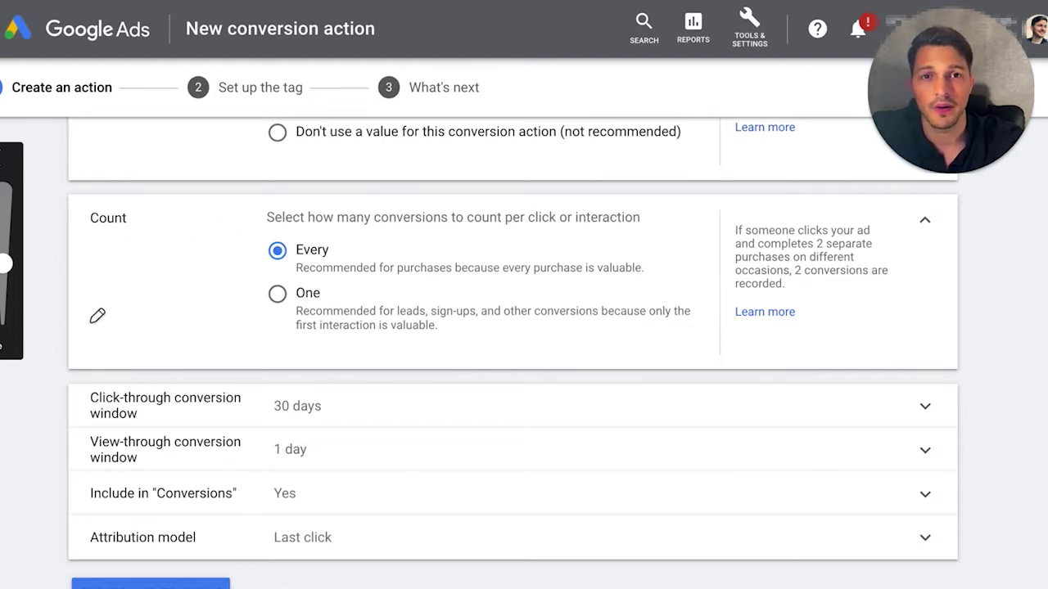
{"action": "mouse_move", "coordinate": [391, 223]}
{"action": "left_mouse_down"}
{"action": "mouse_move", "coordinate": [283, 214]}
{"action": "mouse_move", "coordinate": [252, 285]}
{"action": "mouse_move", "coordinate": [618, 296]}
{"action": "mouse_move", "coordinate": [626, 237]}
{"action": "left_mouse_up"}
{"action": "left_click_drag", "start_coordinate": [517, 234], "coordinate": [335, 234]}
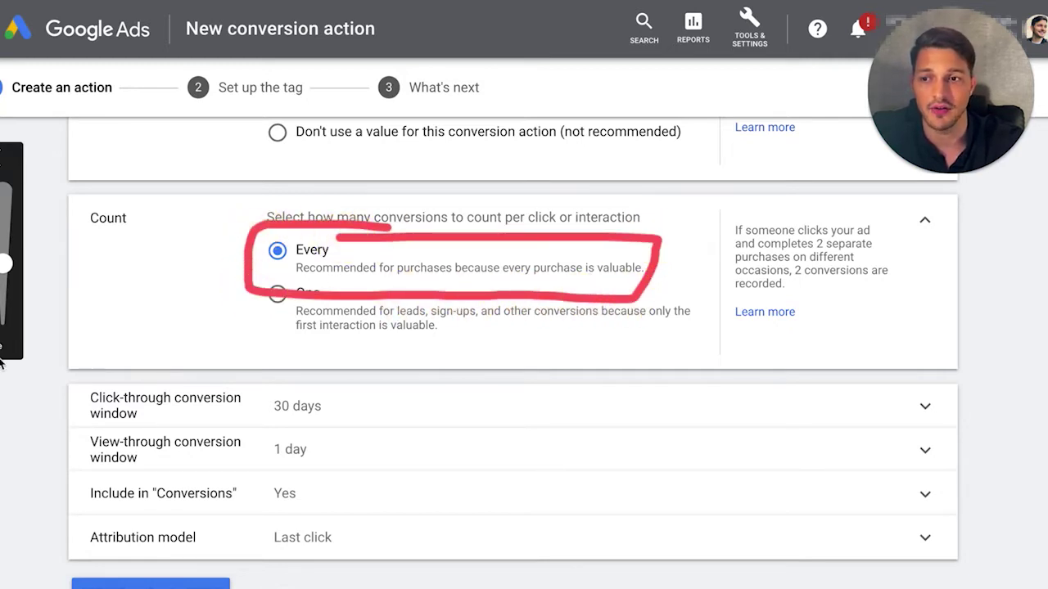
{"action": "left_click", "coordinate": [5, 348]}
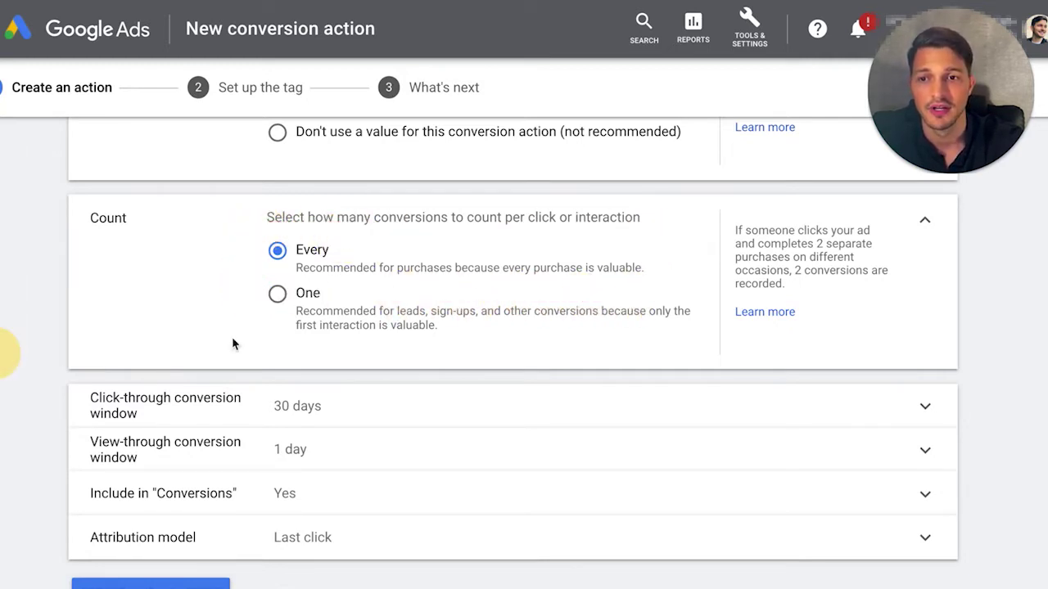
{"action": "left_click", "coordinate": [278, 296]}
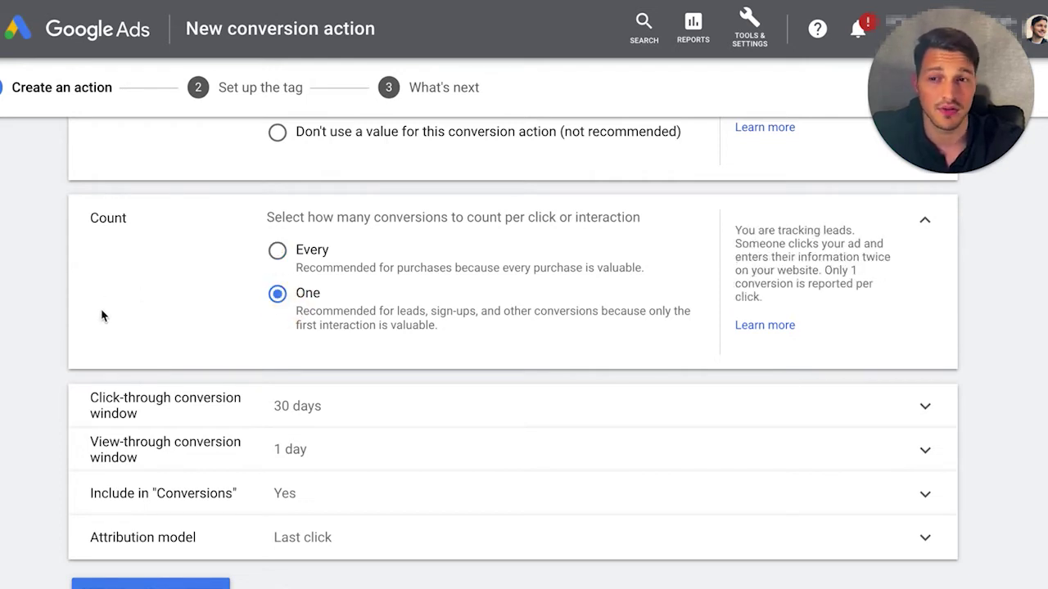
Check the click-through and view-through conversion window settings, collapsing each section after viewing it
{"action": "scroll", "coordinate": [41, 322], "scroll_direction": "down", "scroll_amount": 1}
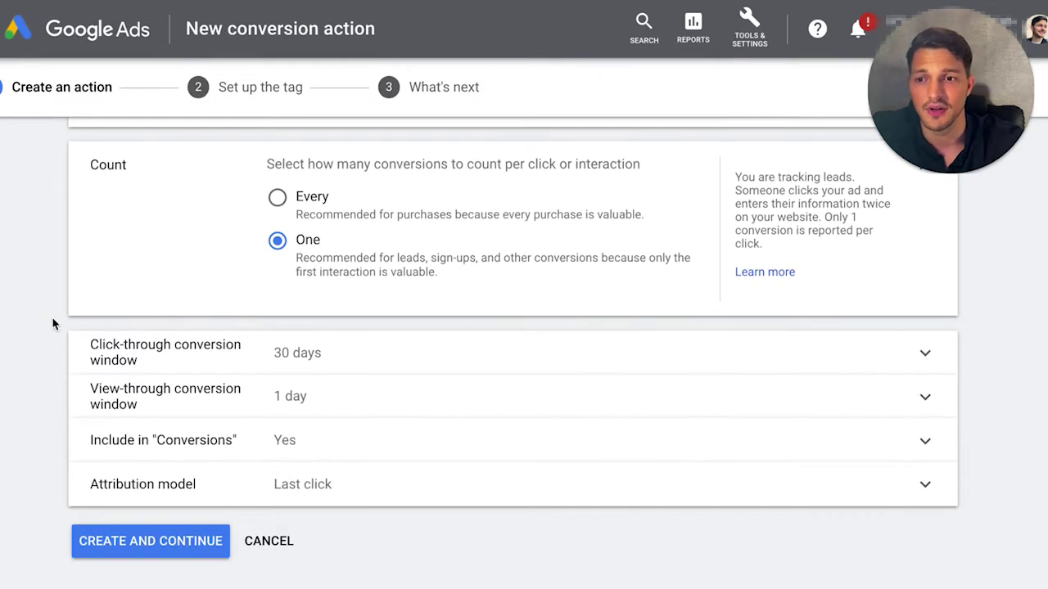
{"action": "left_click", "coordinate": [386, 374]}
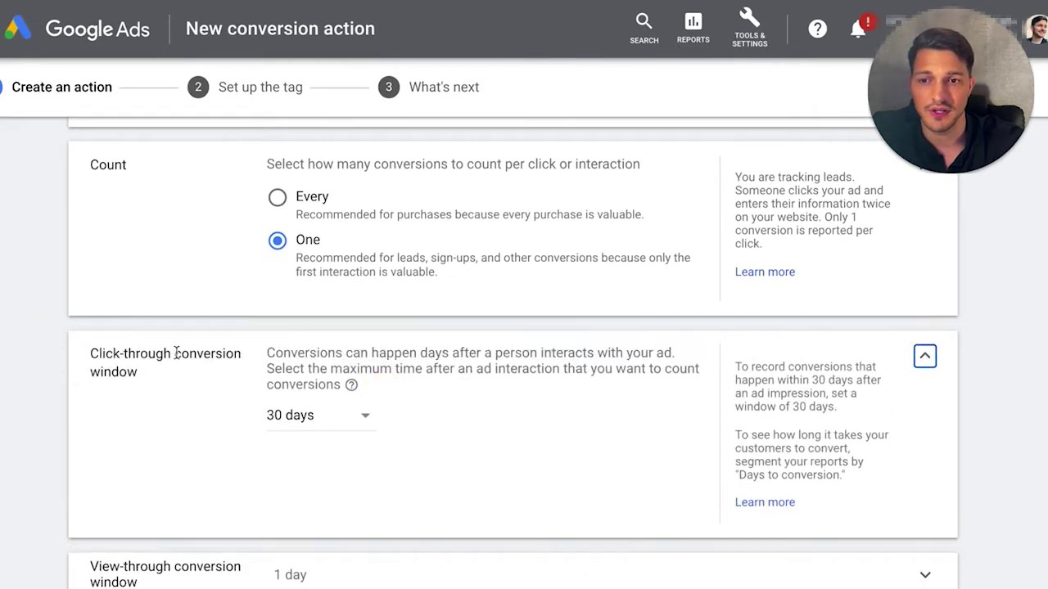
{"action": "left_click", "coordinate": [924, 354]}
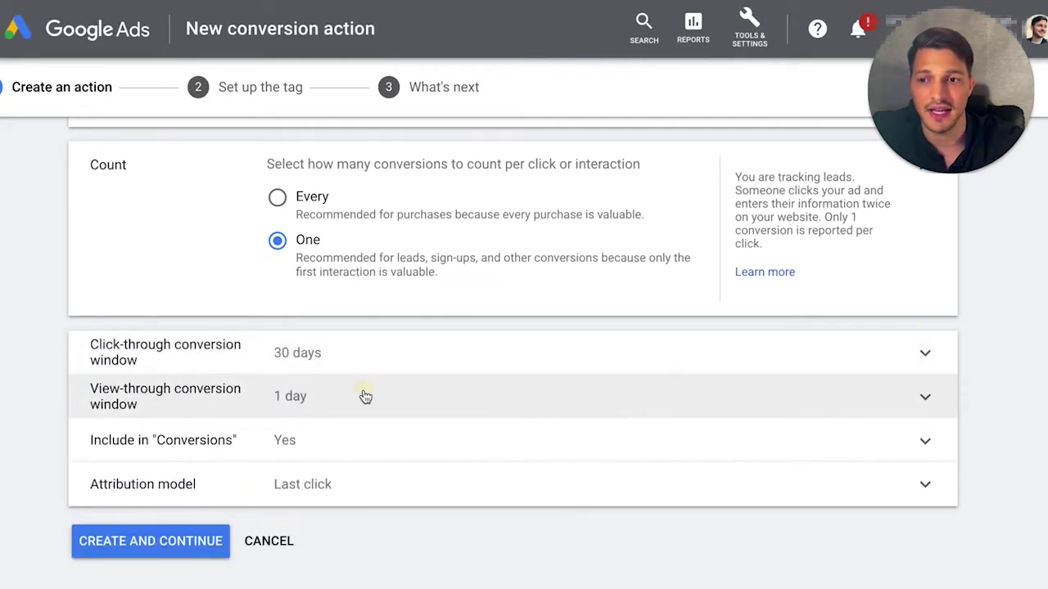
{"action": "left_click", "coordinate": [362, 396]}
{"action": "left_click", "coordinate": [925, 415]}
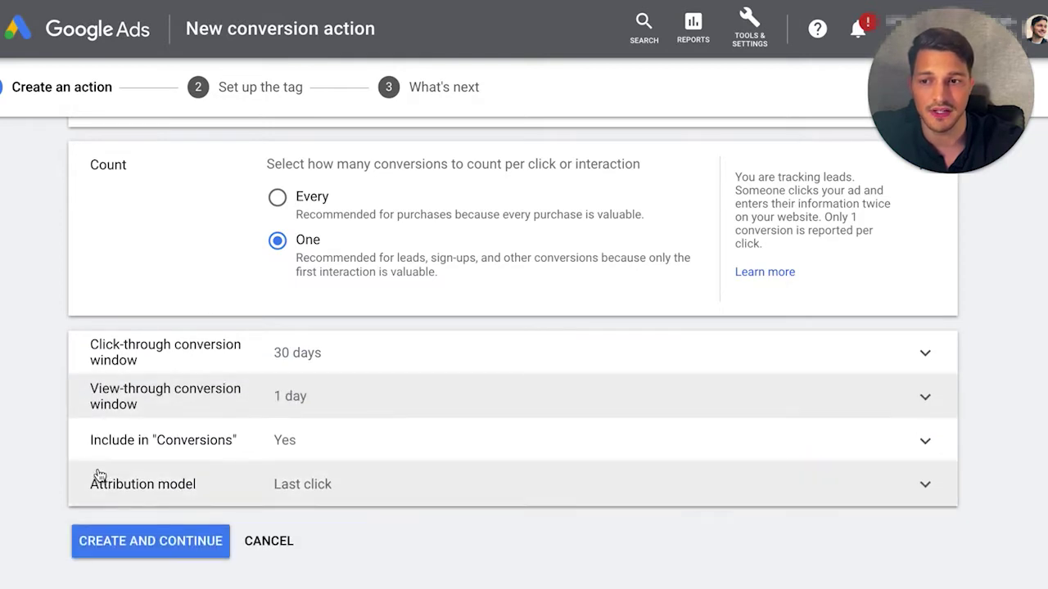
Expand the view-through and click-through conversion window sections to review their time limits
{"action": "left_click", "coordinate": [428, 407]}
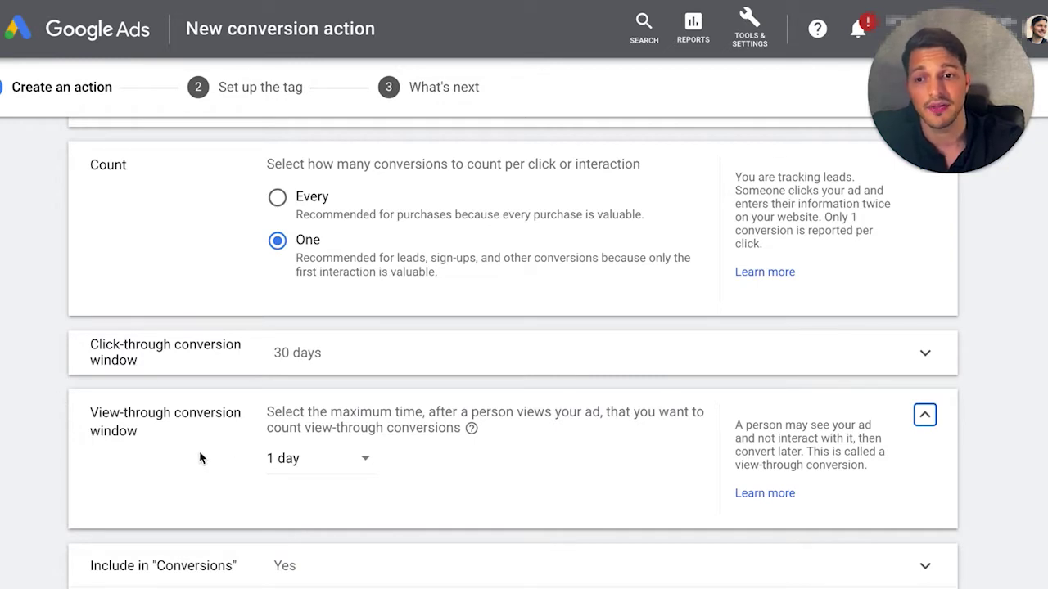
{"action": "left_click", "coordinate": [219, 470]}
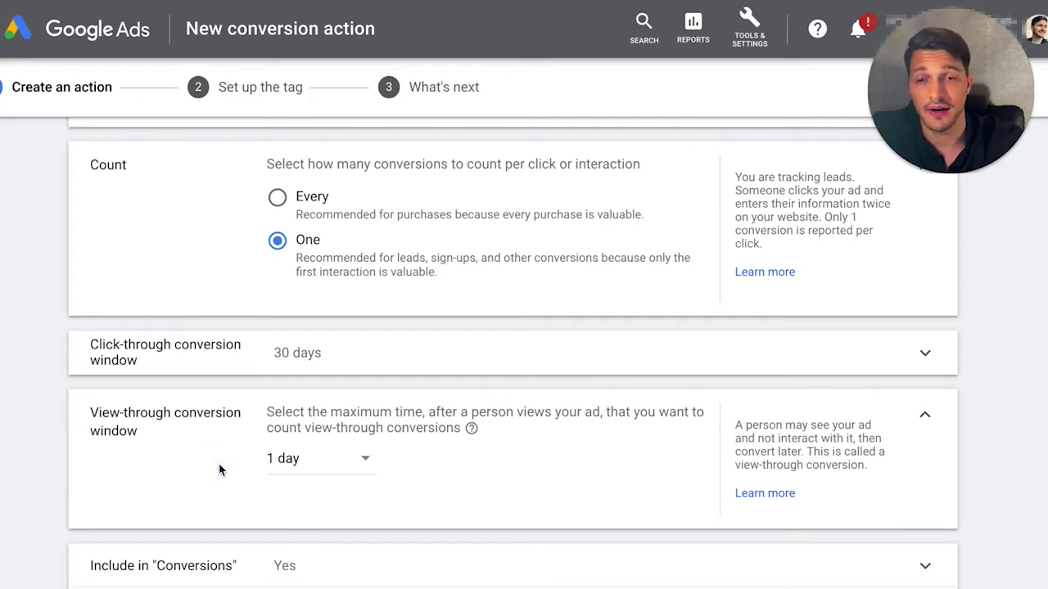
{"action": "left_click", "coordinate": [335, 353]}
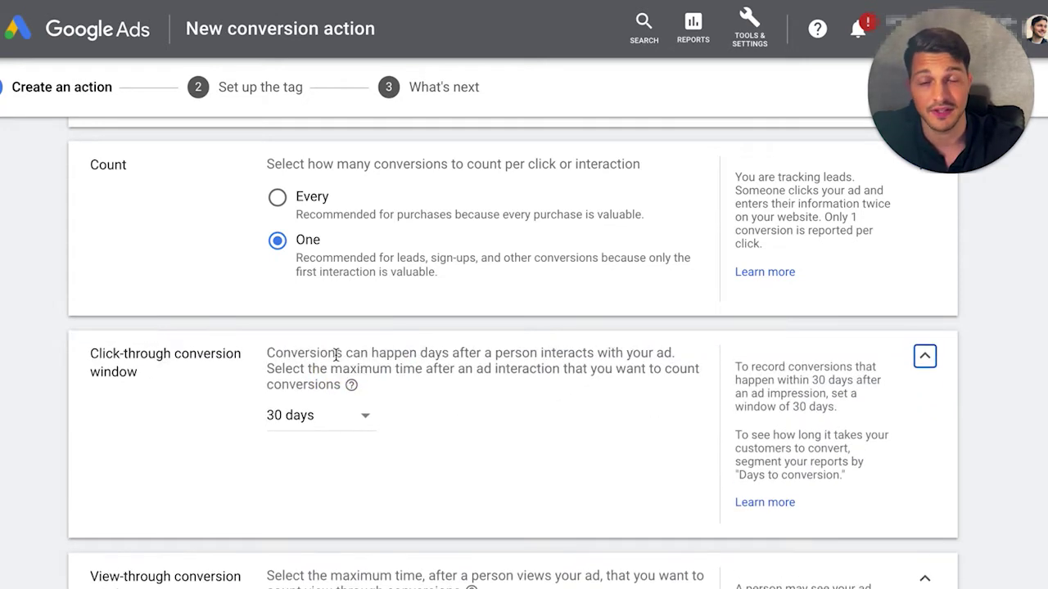
{"action": "left_click", "coordinate": [161, 419]}
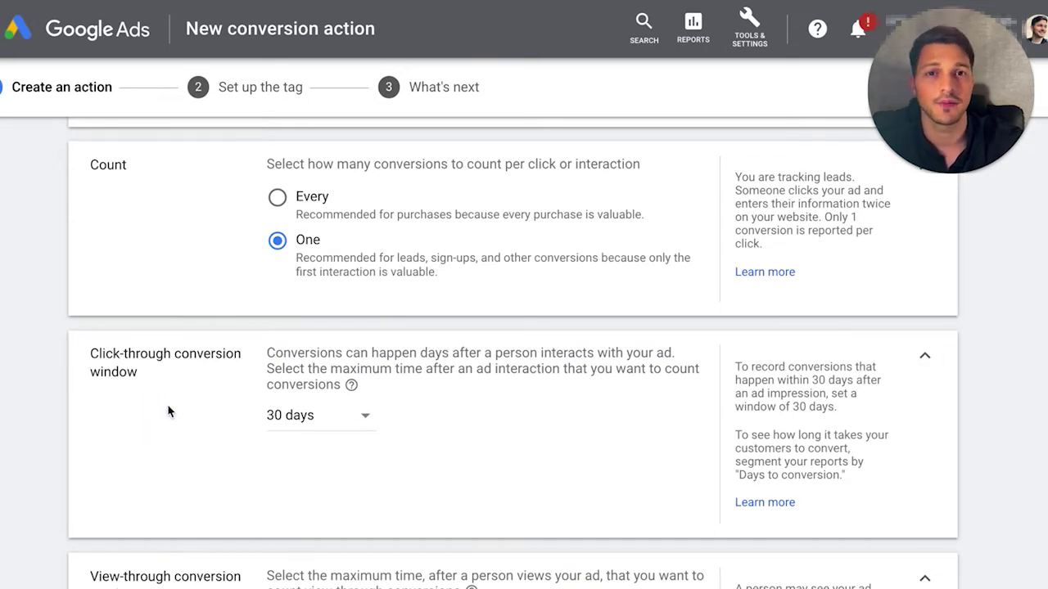
{"action": "scroll", "coordinate": [169, 403], "scroll_direction": "down", "scroll_amount": 2}
{"action": "mouse_move", "coordinate": [259, 181]}
{"action": "left_mouse_down"}
{"action": "mouse_move", "coordinate": [129, 155]}
{"action": "mouse_move", "coordinate": [79, 231]}
{"action": "mouse_move", "coordinate": [276, 201]}
{"action": "mouse_move", "coordinate": [270, 177]}
{"action": "left_mouse_up"}
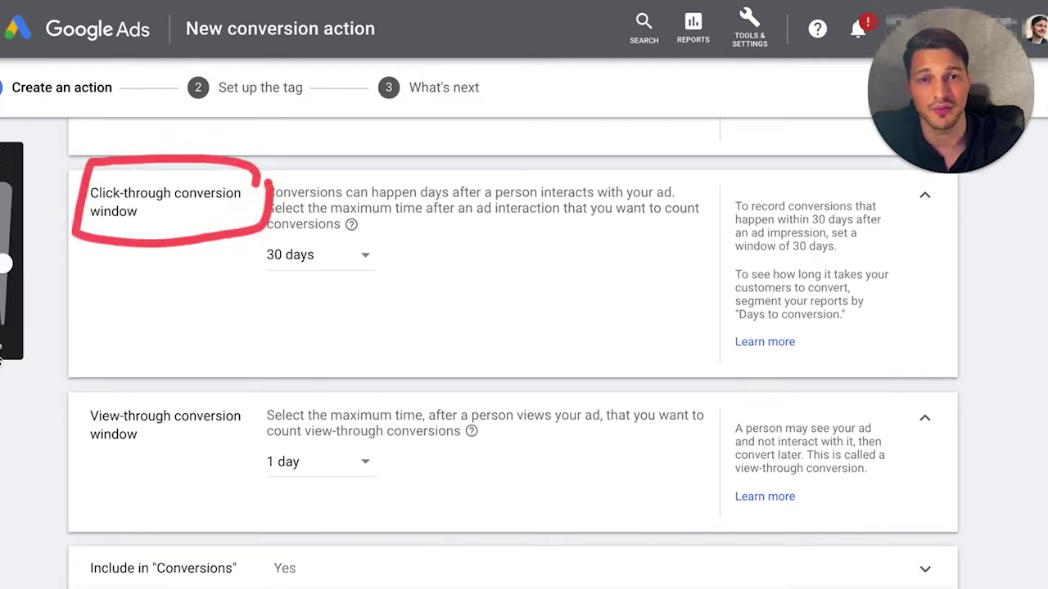
Expand the Include in "Conversions" and Attribution model sections to review their settings
{"action": "scroll", "coordinate": [35, 351], "scroll_direction": "down", "scroll_amount": 2}
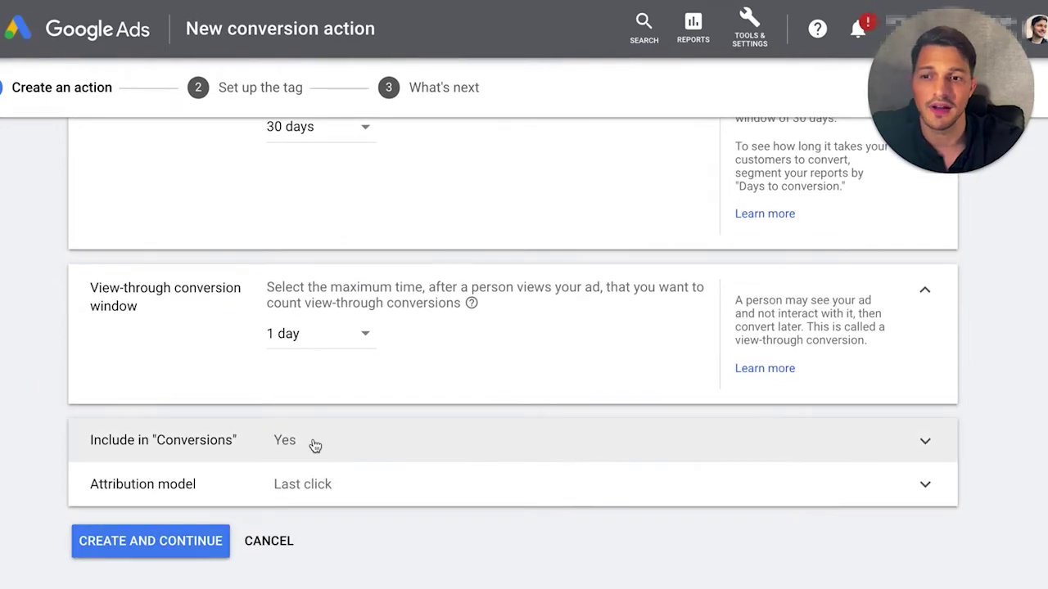
{"action": "left_click", "coordinate": [315, 446]}
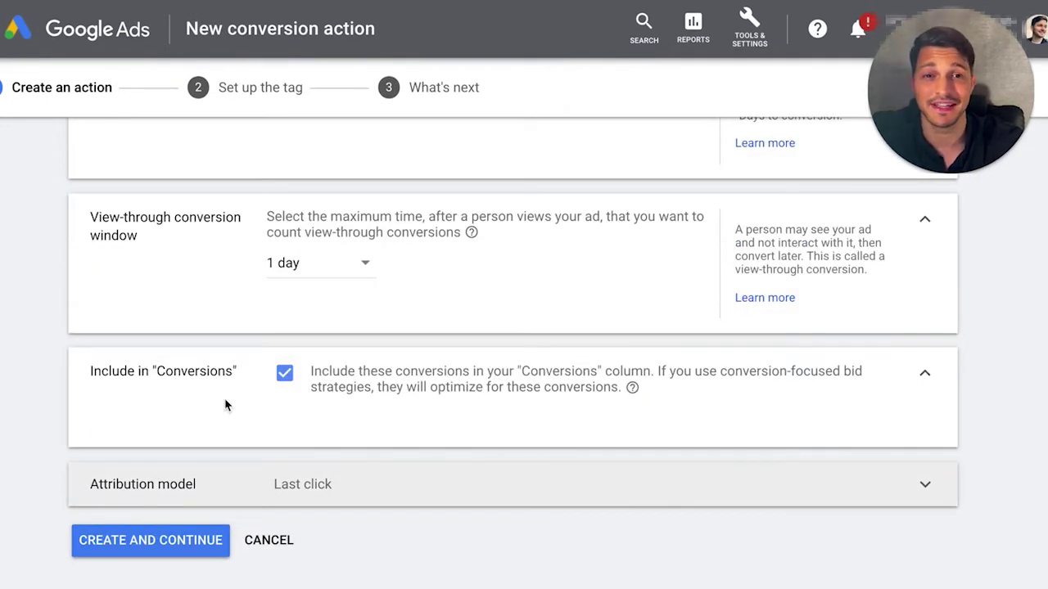
{"action": "left_click", "coordinate": [421, 478]}
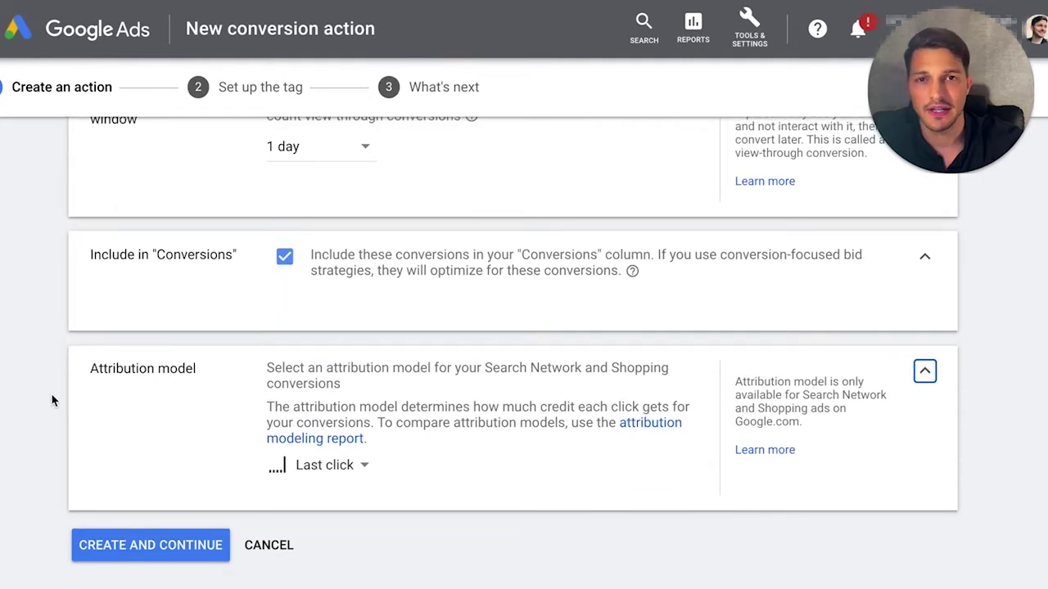
{"action": "left_click", "coordinate": [72, 411]}
{"action": "left_click", "coordinate": [160, 409]}
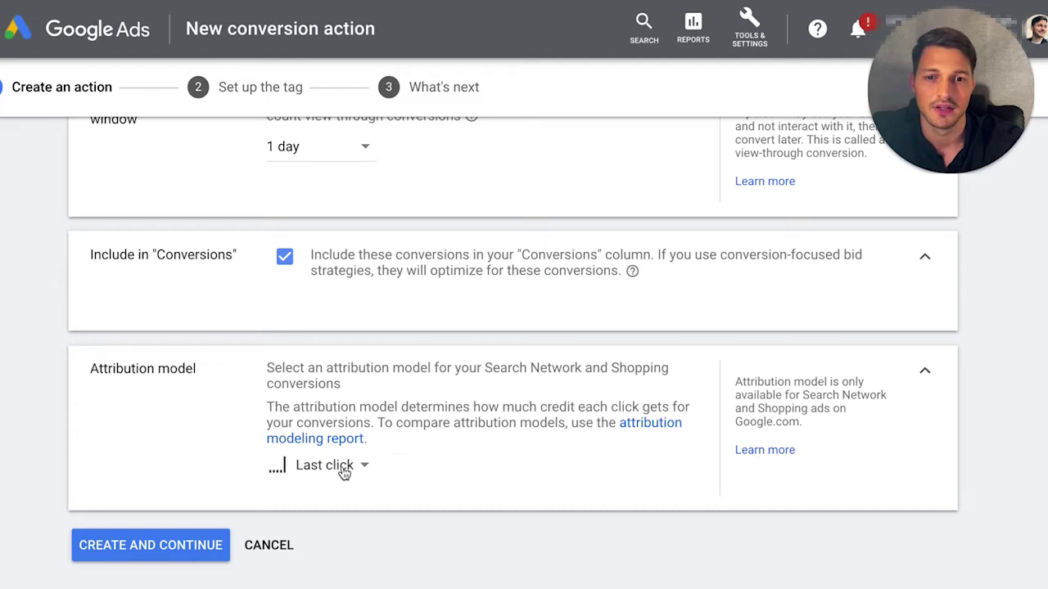
Review the available attribution models, keep Last click, and create the conversion action
{"action": "mouse_move", "coordinate": [344, 473]}
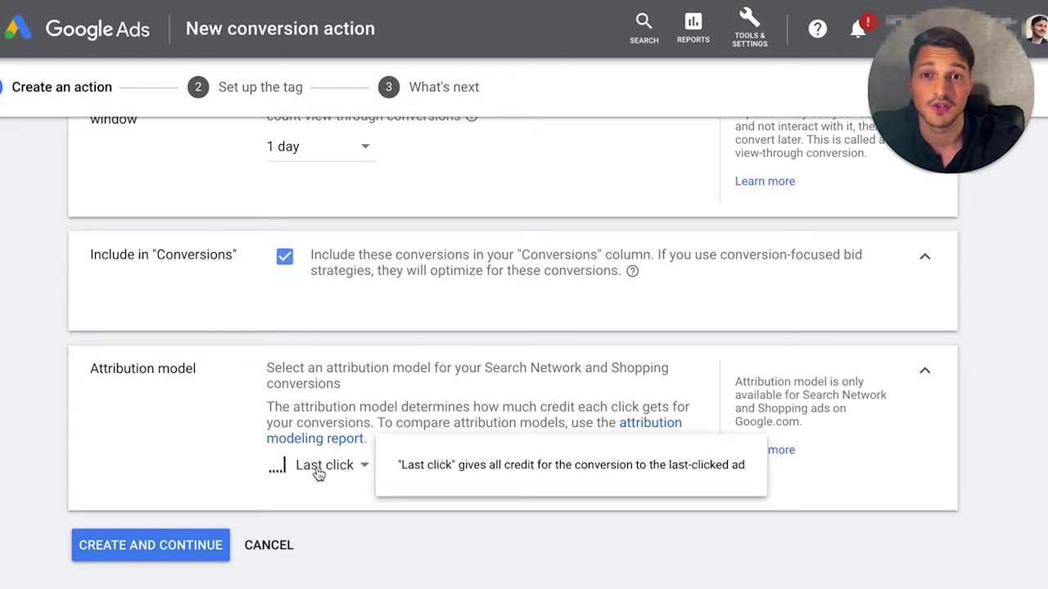
{"action": "left_click", "coordinate": [316, 468]}
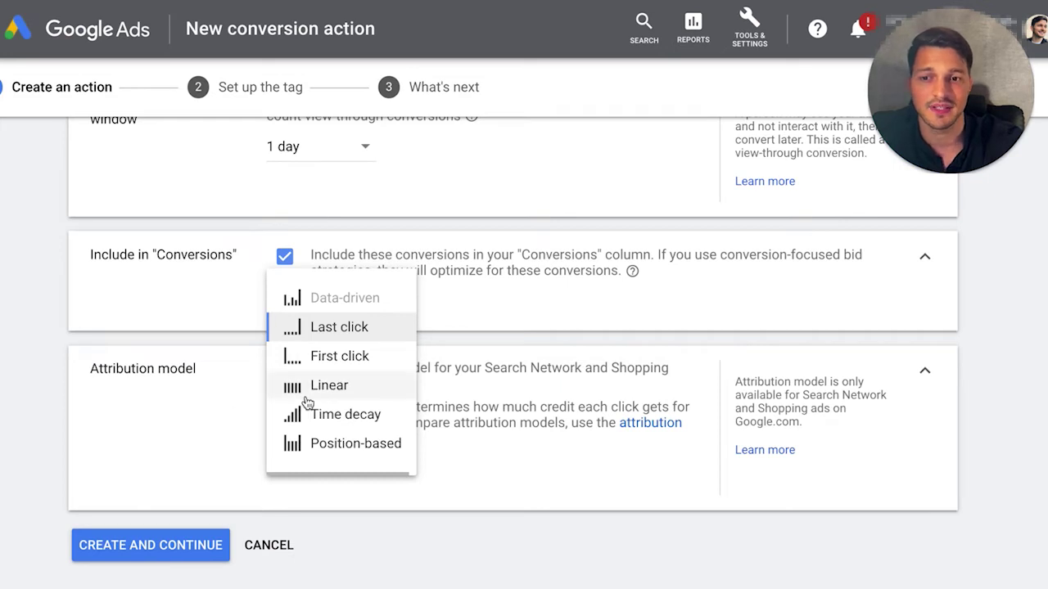
{"action": "left_click", "coordinate": [218, 410]}
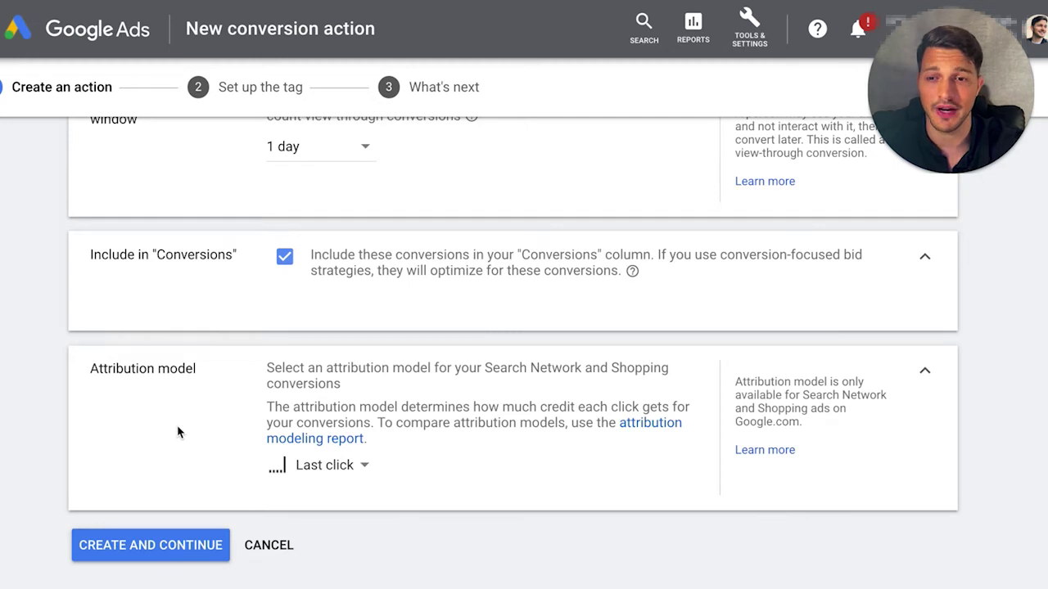
{"action": "left_click", "coordinate": [398, 500]}
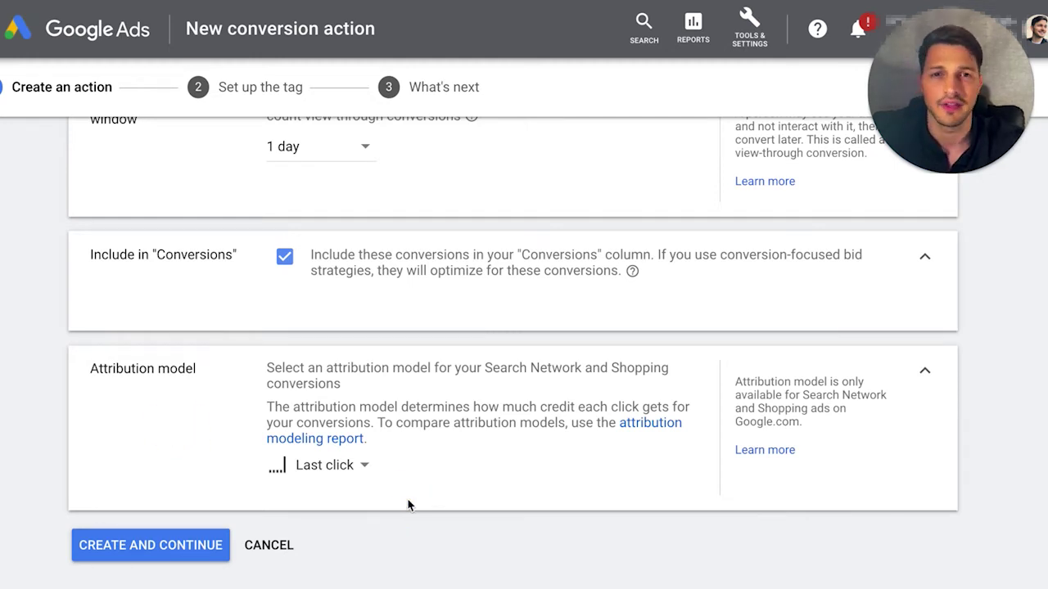
{"action": "left_click", "coordinate": [137, 546]}
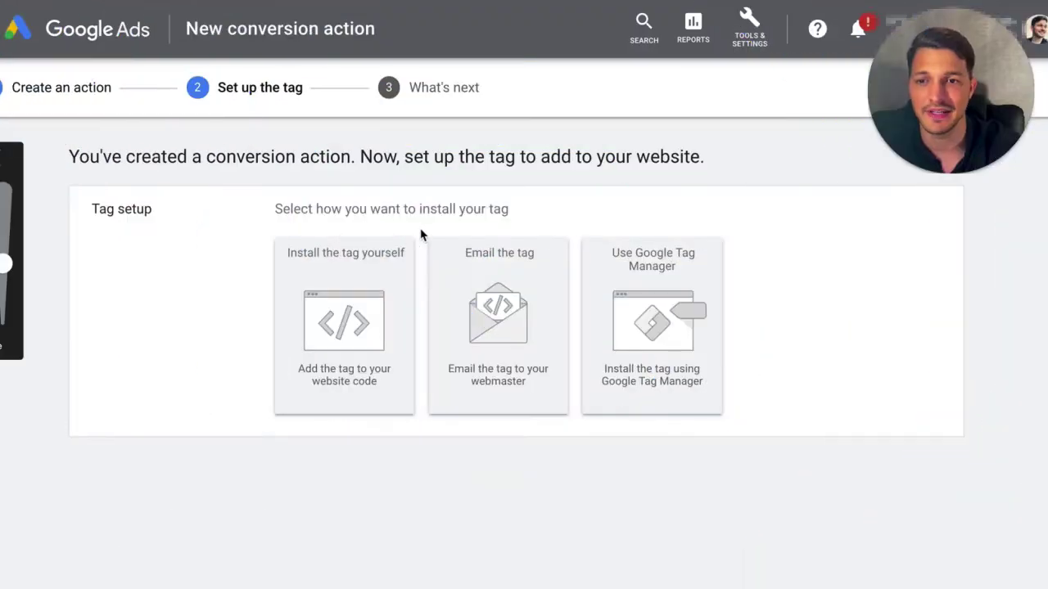
Choose to install the tag yourself as the tag setup method
{"action": "mouse_move", "coordinate": [421, 231]}
{"action": "left_mouse_down"}
{"action": "mouse_move", "coordinate": [254, 230]}
{"action": "mouse_move", "coordinate": [262, 415]}
{"action": "mouse_move", "coordinate": [428, 426]}
{"action": "mouse_move", "coordinate": [435, 219]}
{"action": "mouse_move", "coordinate": [433, 381]}
{"action": "mouse_move", "coordinate": [304, 409]}
{"action": "mouse_move", "coordinate": [276, 273]}
{"action": "mouse_move", "coordinate": [409, 216]}
{"action": "mouse_move", "coordinate": [421, 222]}
{"action": "left_mouse_up"}
{"action": "mouse_move", "coordinate": [614, 222]}
{"action": "left_mouse_down"}
{"action": "mouse_move", "coordinate": [561, 222]}
{"action": "mouse_move", "coordinate": [580, 279]}
{"action": "mouse_move", "coordinate": [581, 423]}
{"action": "mouse_move", "coordinate": [723, 421]}
{"action": "mouse_move", "coordinate": [752, 306]}
{"action": "mouse_move", "coordinate": [739, 213]}
{"action": "mouse_move", "coordinate": [598, 216]}
{"action": "left_mouse_up"}
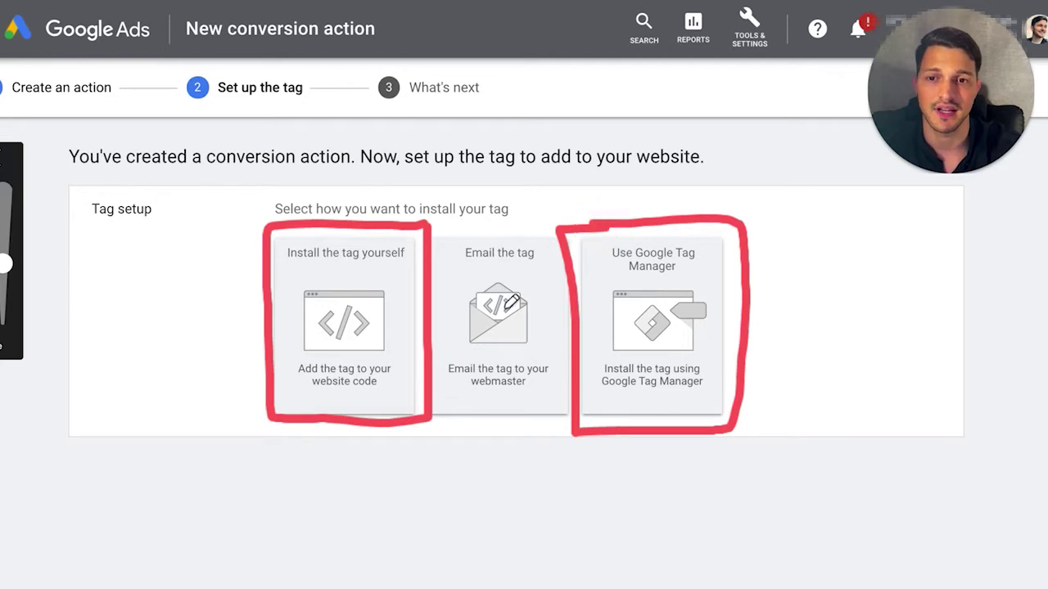
{"action": "key", "text": "e"}
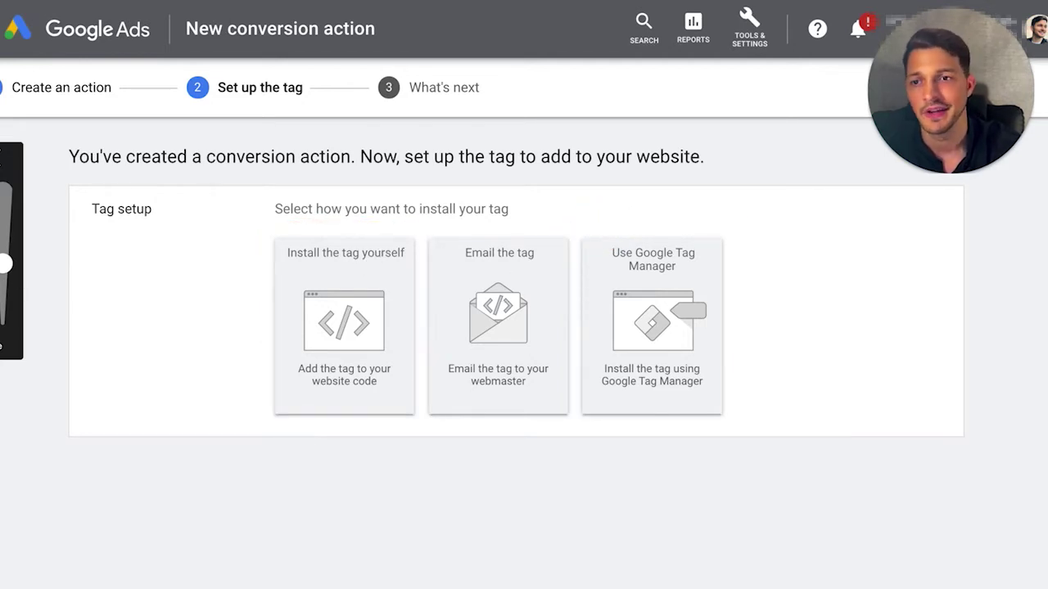
{"action": "key", "text": "Escape"}
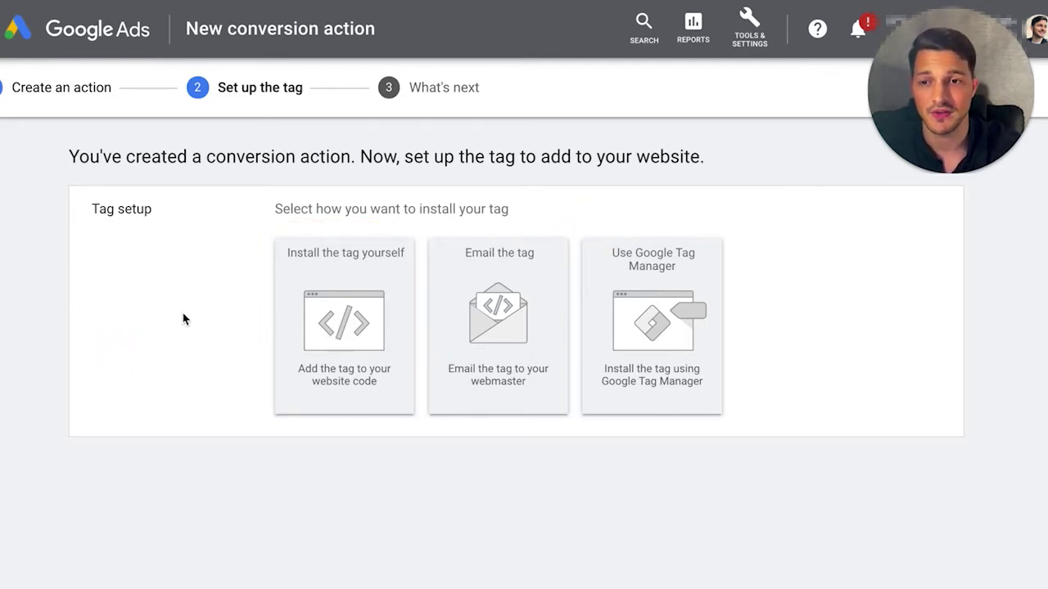
{"action": "left_click", "coordinate": [311, 299]}
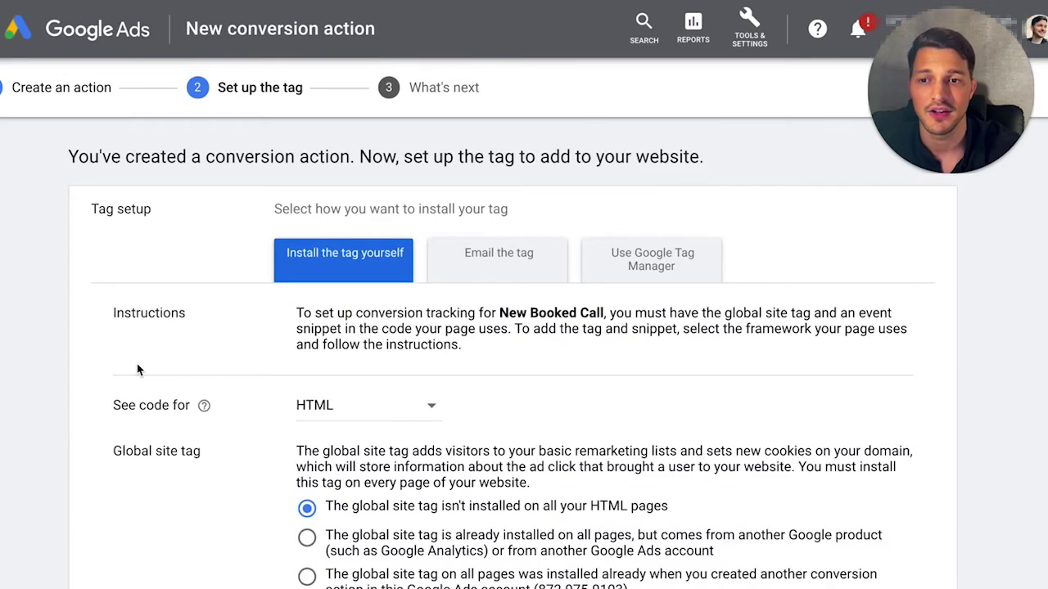
Examine the HTML global site tag instructions, installation options and code
{"action": "scroll", "coordinate": [141, 369], "scroll_direction": "down", "scroll_amount": 3}
{"action": "scroll", "coordinate": [145, 368], "scroll_direction": "up", "scroll_amount": 1}
{"action": "scroll", "coordinate": [145, 368], "scroll_direction": "down", "scroll_amount": 1}
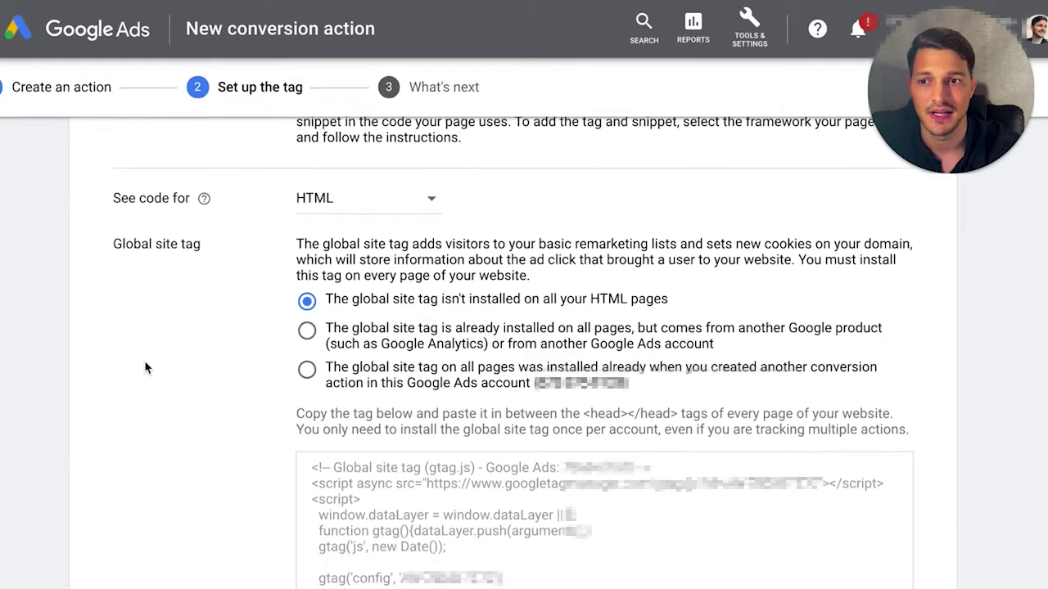
{"action": "scroll", "coordinate": [149, 368], "scroll_direction": "down", "scroll_amount": 1}
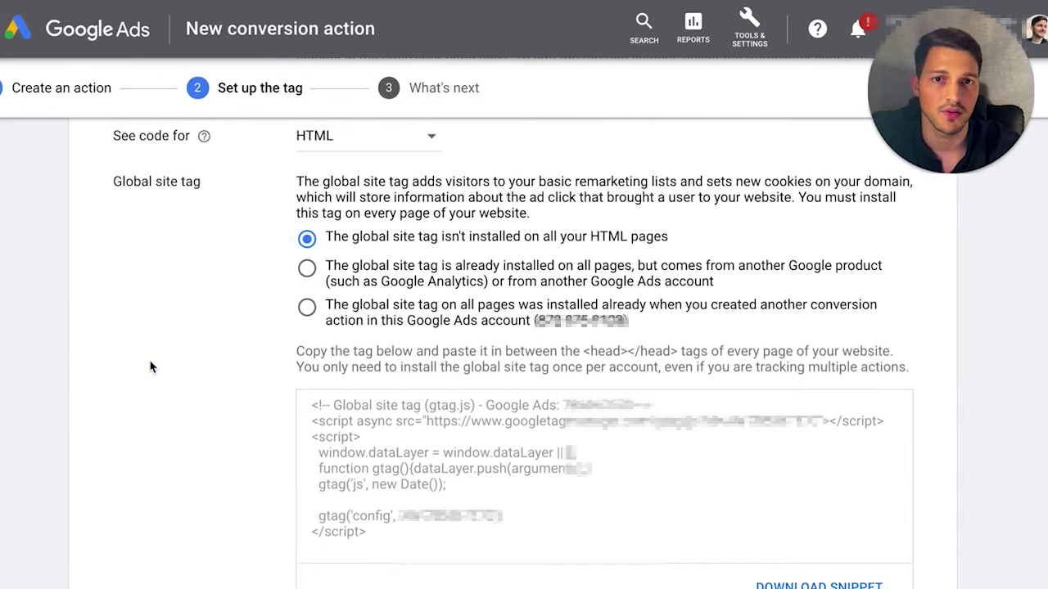
{"action": "scroll", "coordinate": [210, 362], "scroll_direction": "down", "scroll_amount": 1}
{"action": "scroll", "coordinate": [210, 366], "scroll_direction": "up", "scroll_amount": 2}
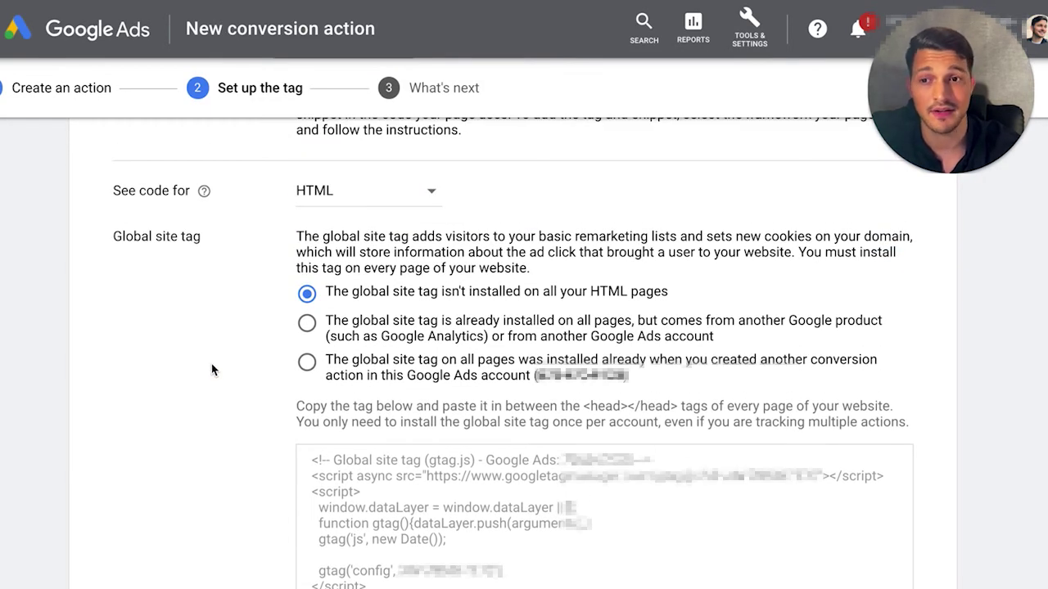
{"action": "scroll", "coordinate": [211, 365], "scroll_direction": "down", "scroll_amount": 3}
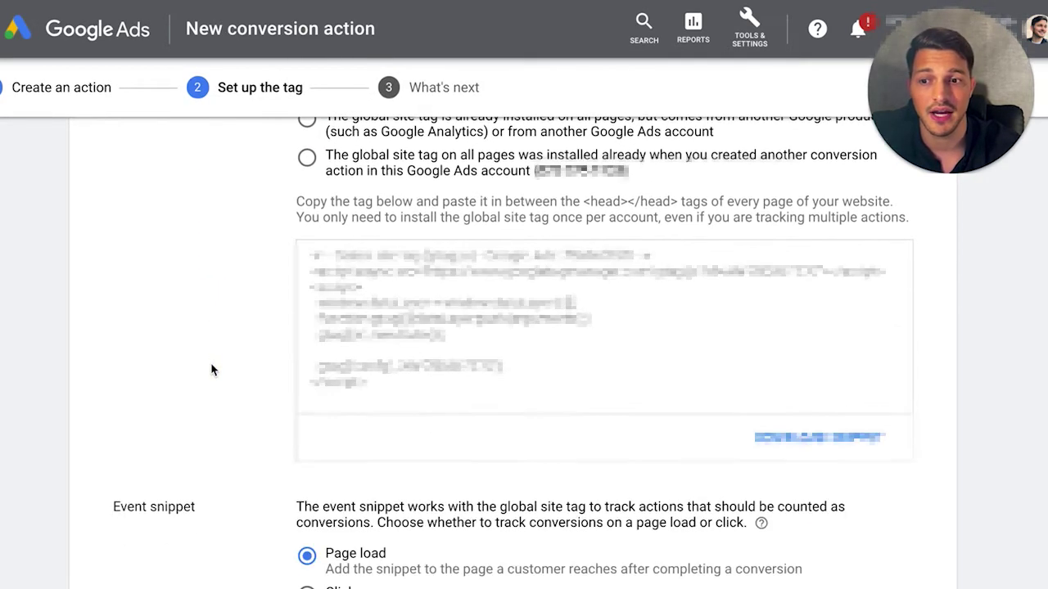
Highlight the whole global site tag code block
{"action": "scroll", "coordinate": [211, 370], "scroll_direction": "up", "scroll_amount": 2}
{"action": "left_click_drag", "start_coordinate": [293, 153], "coordinate": [575, 172]}
{"action": "left_click", "coordinate": [616, 174]}
{"action": "left_click", "coordinate": [401, 417]}
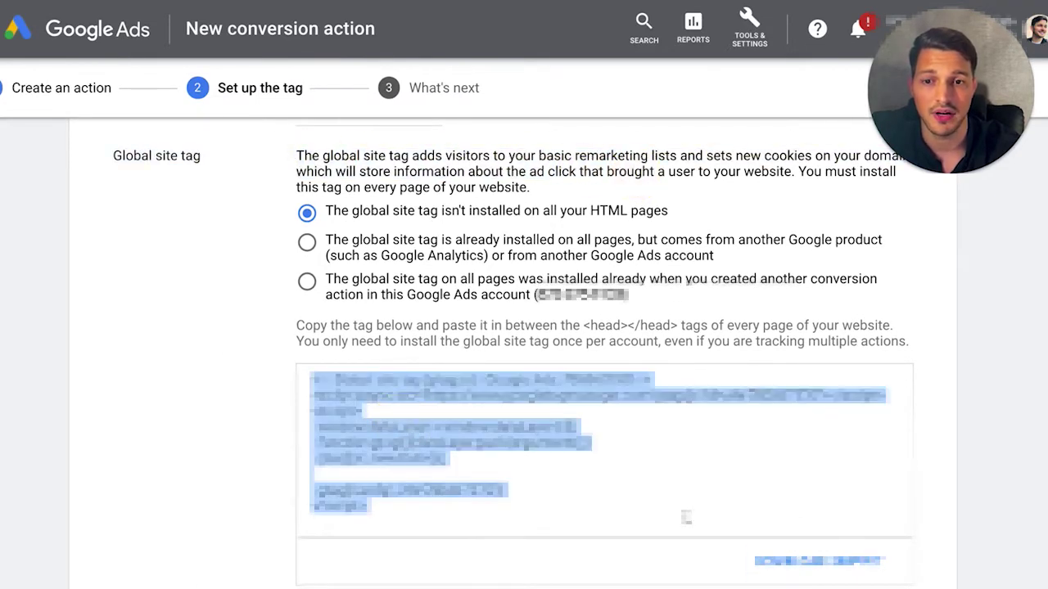
Look over the event snippet section below the global site tag
{"action": "scroll", "coordinate": [251, 369], "scroll_direction": "down", "scroll_amount": 5}
{"action": "left_click", "coordinate": [251, 346]}
{"action": "left_click", "coordinate": [428, 435]}
{"action": "left_click", "coordinate": [428, 435]}
{"action": "left_click", "coordinate": [323, 383]}
Return to the global site tag and select its code again from the opening comment to the closing script tag
{"action": "scroll", "coordinate": [323, 383], "scroll_direction": "up", "scroll_amount": 3}
{"action": "left_click", "coordinate": [300, 226]}
{"action": "left_click", "coordinate": [311, 227]}
{"action": "left_click", "coordinate": [428, 358]}
{"action": "left_click", "coordinate": [436, 366]}
{"action": "left_click", "coordinate": [266, 221]}
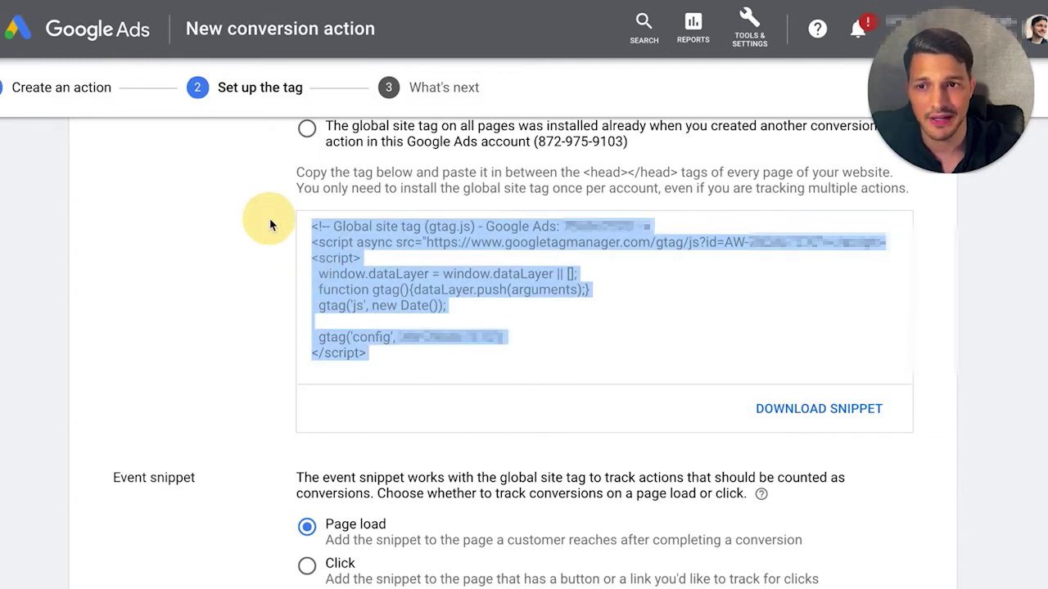
Select the whole event snippet code for the New Booked Call conversion page, with Page load tracking
{"action": "scroll", "coordinate": [254, 259], "scroll_direction": "down", "scroll_amount": 4}
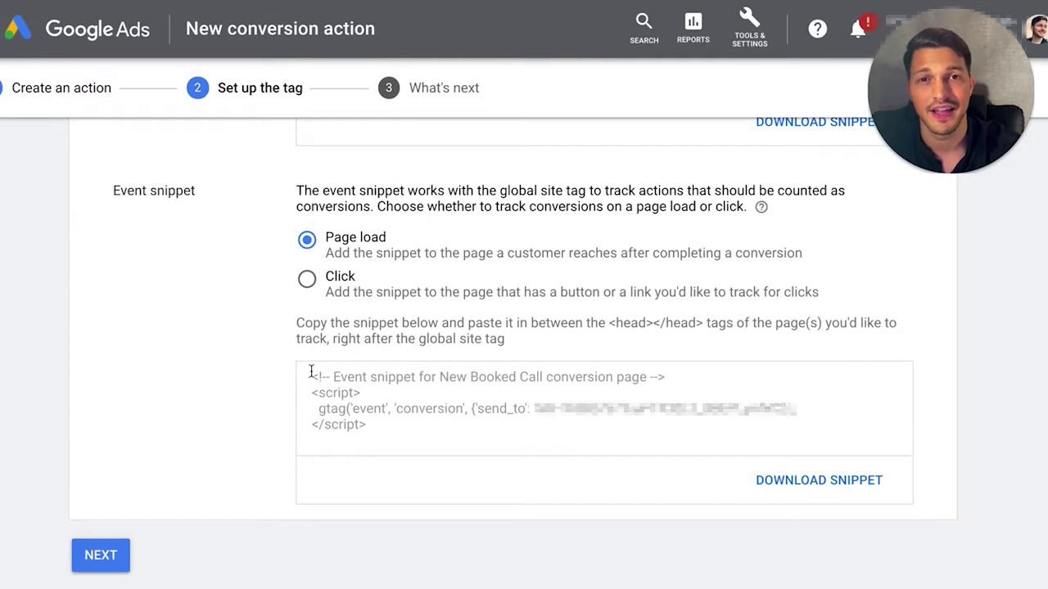
{"action": "left_click_drag", "start_coordinate": [311, 373], "coordinate": [408, 432]}
{"action": "key", "text": "ctrl+shift+1"}
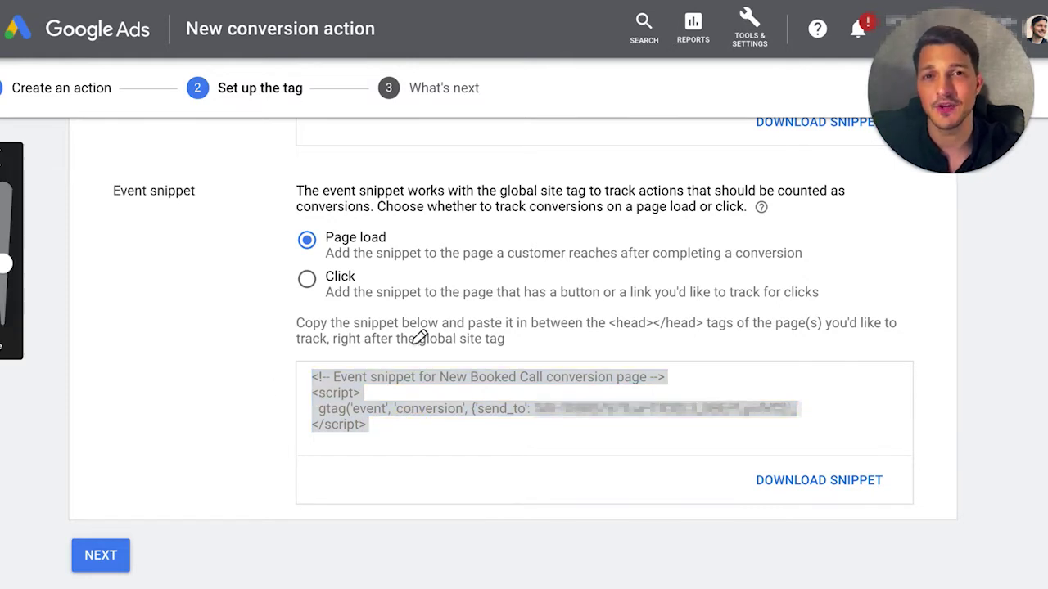
{"action": "mouse_move", "coordinate": [352, 353]}
{"action": "left_mouse_down"}
{"action": "mouse_move", "coordinate": [286, 365]}
{"action": "mouse_move", "coordinate": [292, 438]}
{"action": "left_mouse_up"}
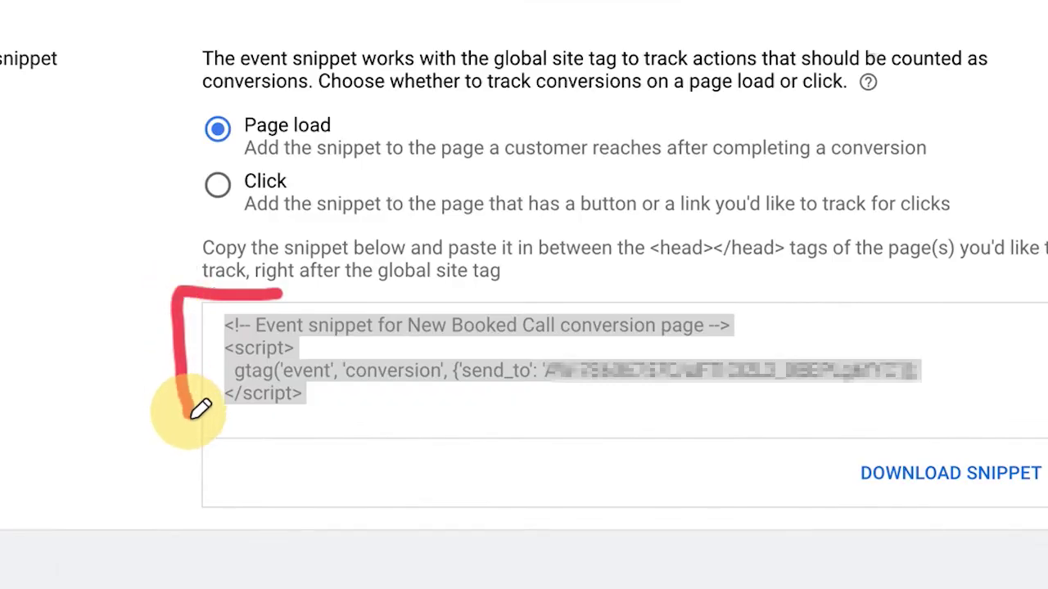
{"action": "mouse_move", "coordinate": [201, 409]}
{"action": "left_mouse_down"}
{"action": "mouse_move", "coordinate": [735, 417]}
{"action": "mouse_move", "coordinate": [1001, 300]}
{"action": "mouse_move", "coordinate": [235, 270]}
{"action": "left_mouse_up"}
{"action": "mouse_move", "coordinate": [253, 354]}
{"action": "left_mouse_down"}
{"action": "mouse_move", "coordinate": [218, 298]}
{"action": "mouse_move", "coordinate": [140, 240]}
{"action": "mouse_move", "coordinate": [188, 232]}
{"action": "left_mouse_up"}
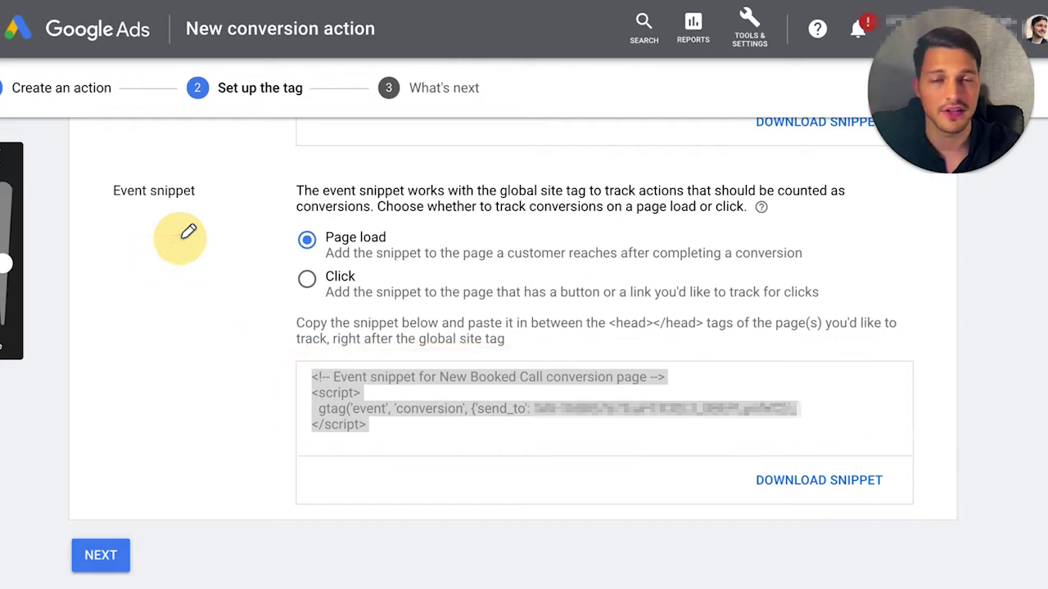
{"action": "mouse_move", "coordinate": [182, 239]}
{"action": "left_mouse_down"}
{"action": "mouse_move", "coordinate": [144, 256]}
{"action": "mouse_move", "coordinate": [170, 339]}
{"action": "mouse_move", "coordinate": [250, 379]}
{"action": "mouse_move", "coordinate": [259, 416]}
{"action": "left_mouse_up"}
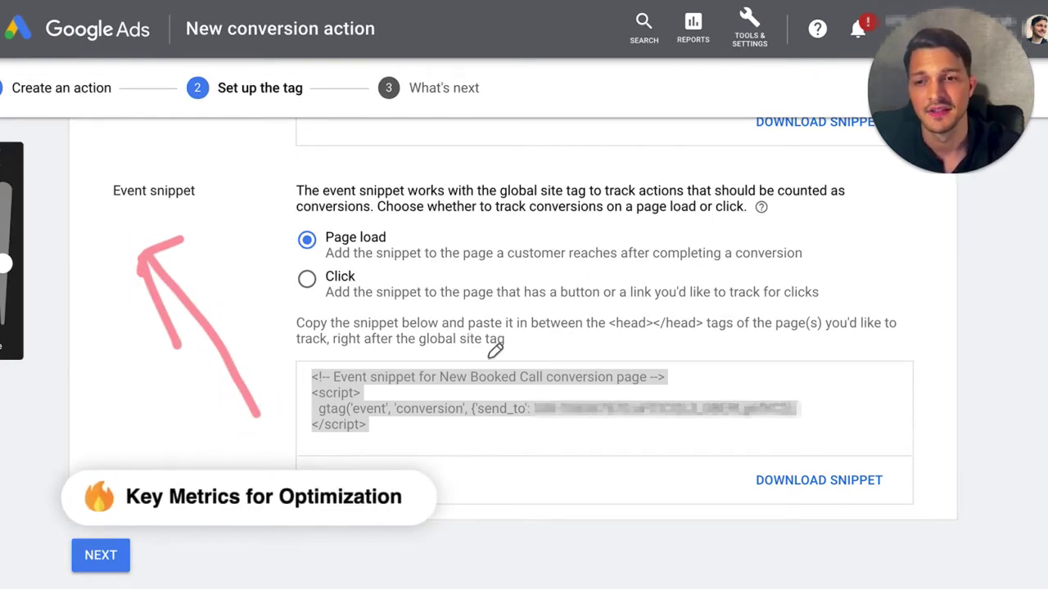
{"action": "mouse_move", "coordinate": [762, 354]}
{"action": "left_mouse_down"}
{"action": "mouse_move", "coordinate": [302, 352]}
{"action": "mouse_move", "coordinate": [275, 449]}
{"action": "mouse_move", "coordinate": [891, 447]}
{"action": "mouse_move", "coordinate": [653, 341]}
{"action": "left_mouse_up"}
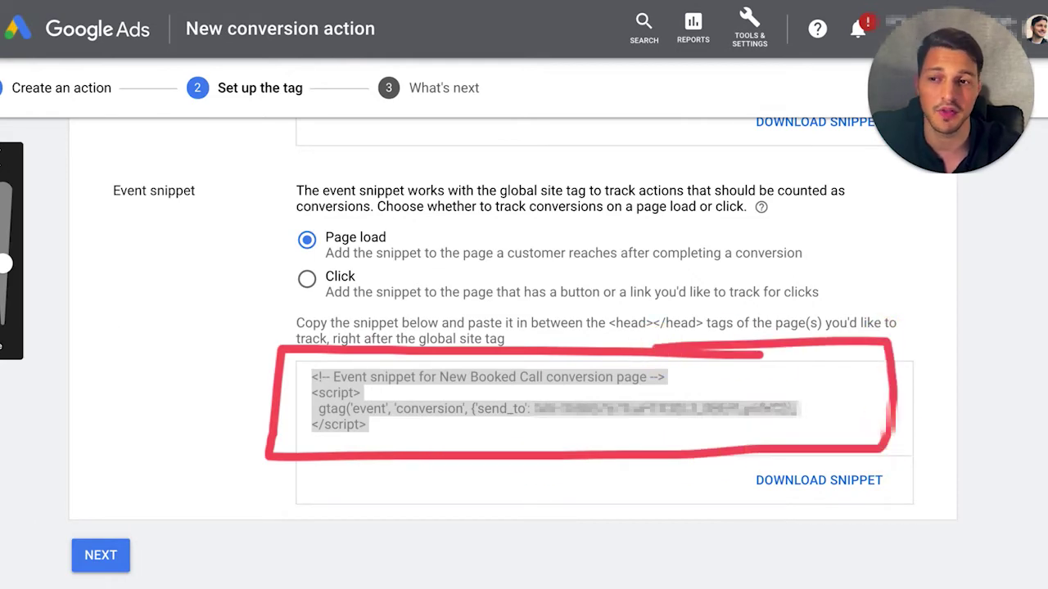
Return to the tag setup options and choose Google Tag Manager as the installation method for the New Booked Call conversion
{"action": "scroll", "coordinate": [192, 381], "scroll_direction": "up", "scroll_amount": 2}
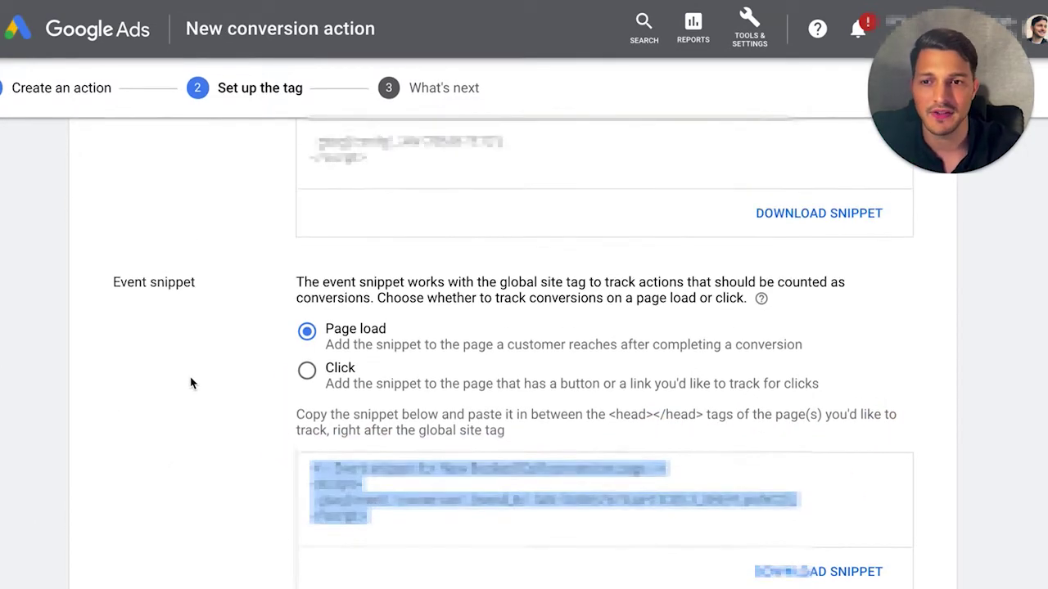
{"action": "scroll", "coordinate": [192, 381], "scroll_direction": "up", "scroll_amount": 5}
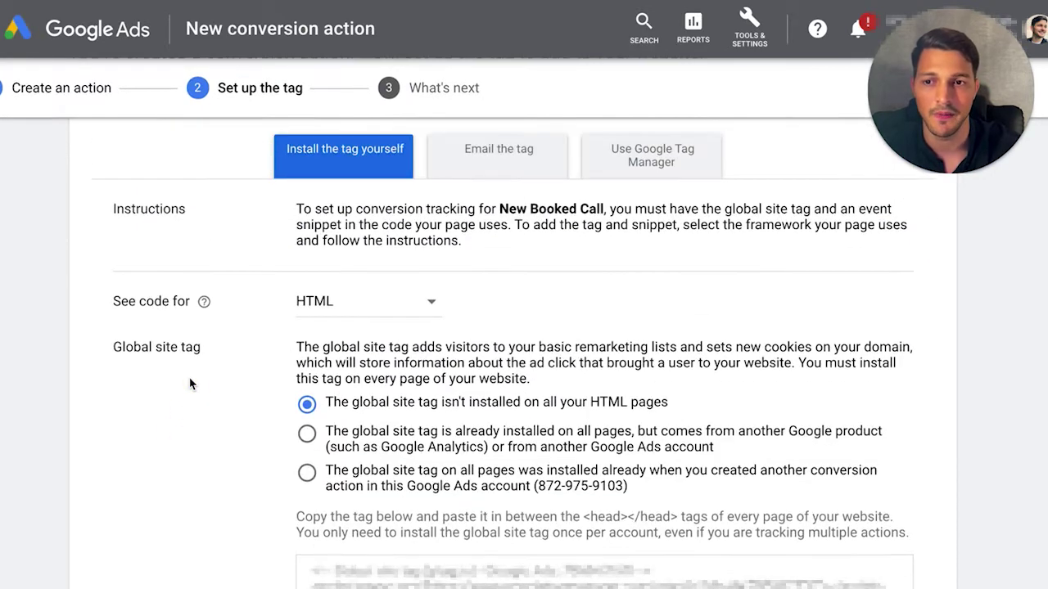
{"action": "left_click", "coordinate": [189, 381]}
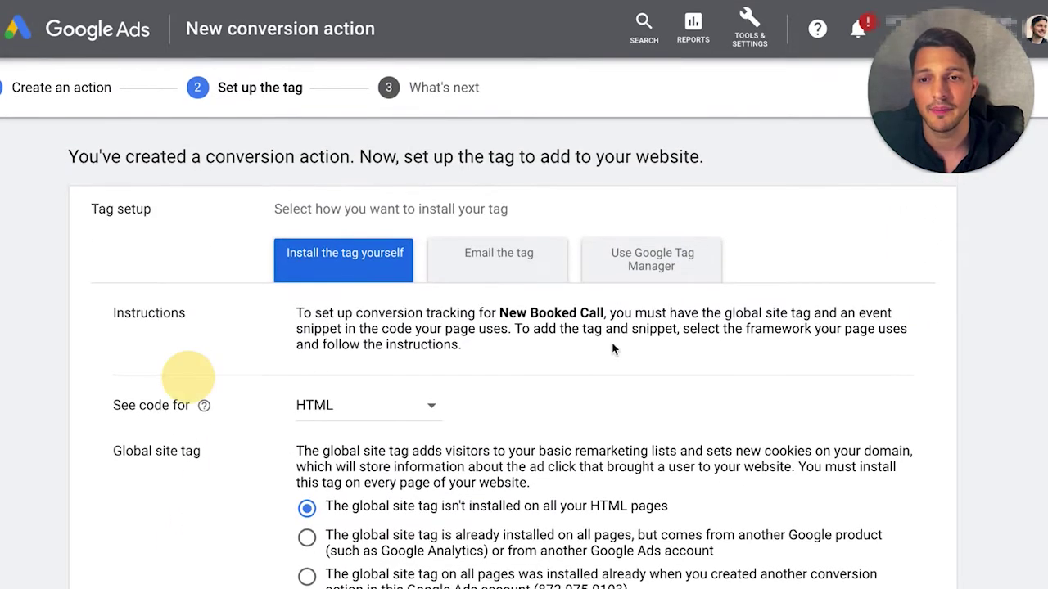
{"action": "left_click", "coordinate": [665, 272]}
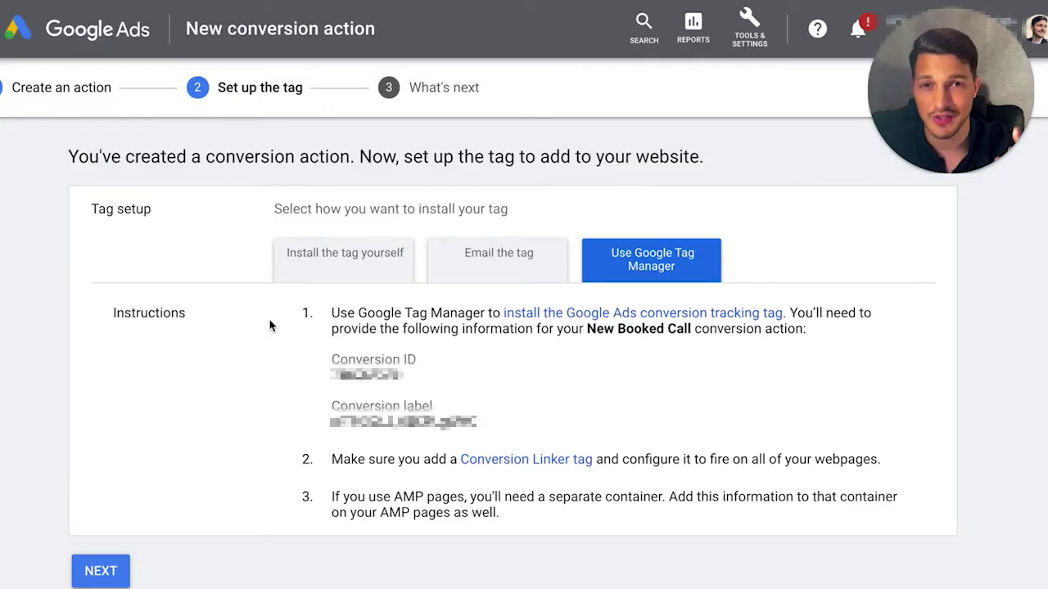
Highlight the conversion ID and the conversion label given for the New Booked Call conversion action
{"action": "scroll", "coordinate": [270, 326], "scroll_direction": "down", "scroll_amount": 1}
{"action": "left_click_drag", "start_coordinate": [381, 354], "coordinate": [344, 360]}
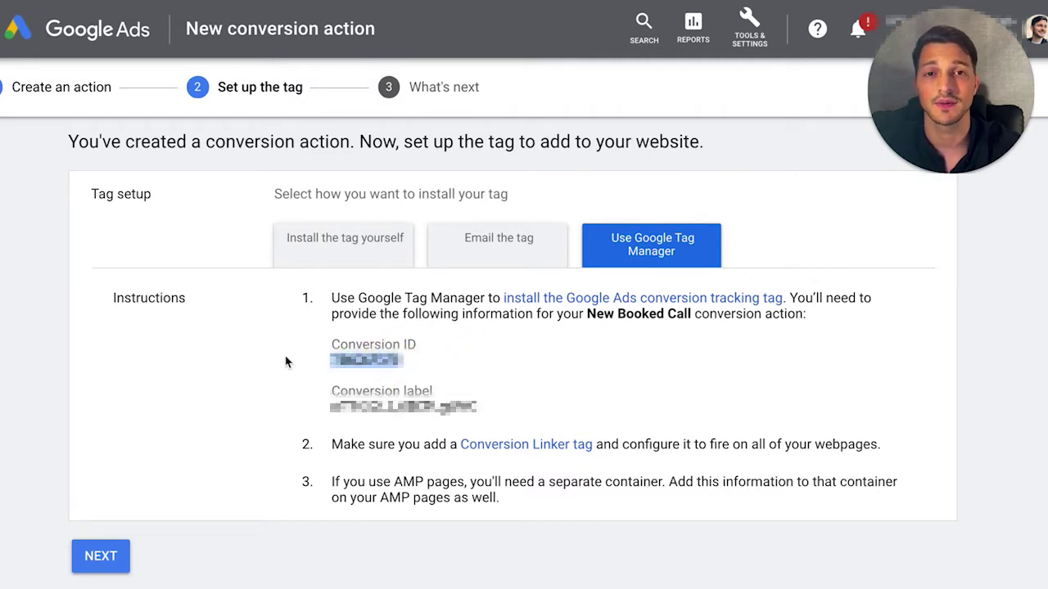
{"action": "left_click", "coordinate": [235, 362]}
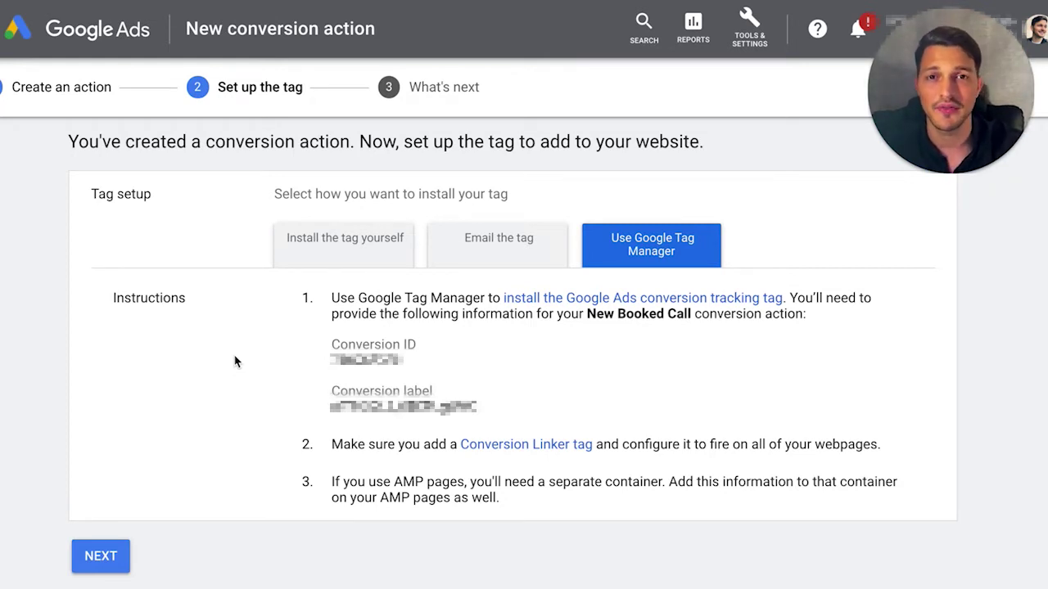
{"action": "double_click", "coordinate": [339, 360]}
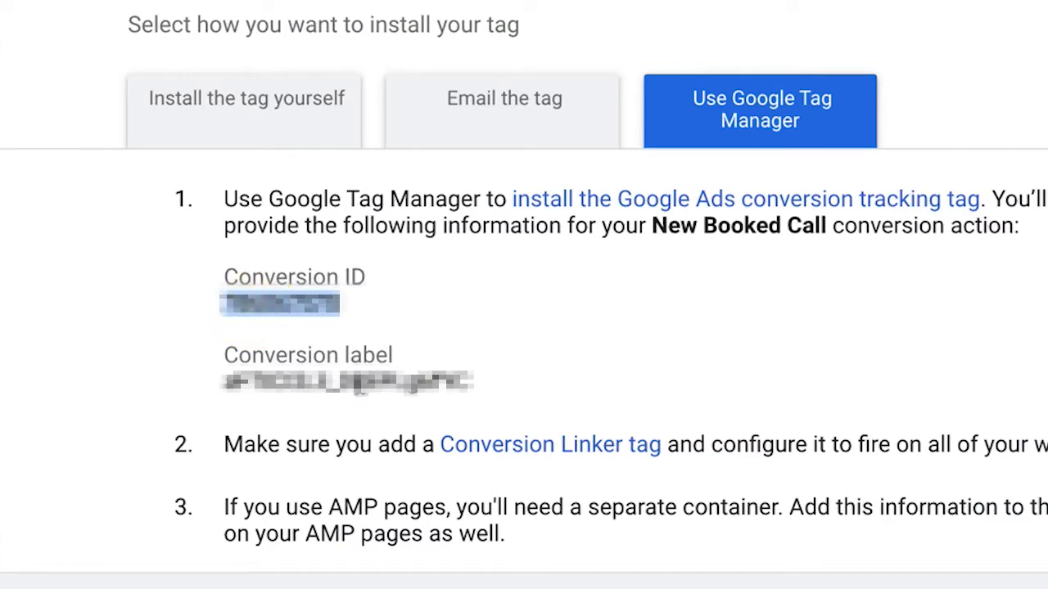
{"action": "triple_click", "coordinate": [412, 407]}
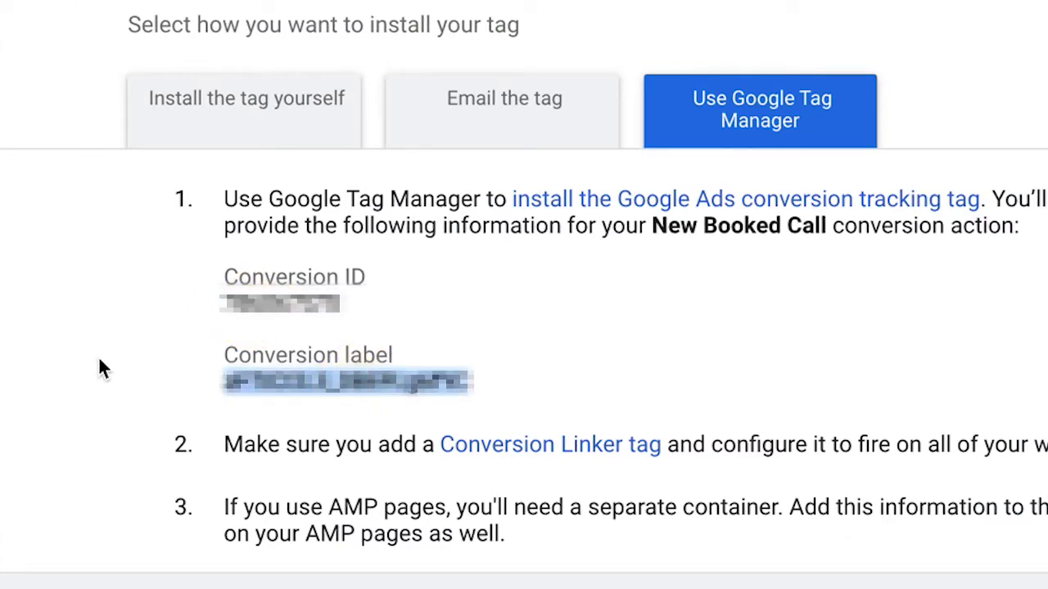
{"action": "left_click", "coordinate": [47, 320]}
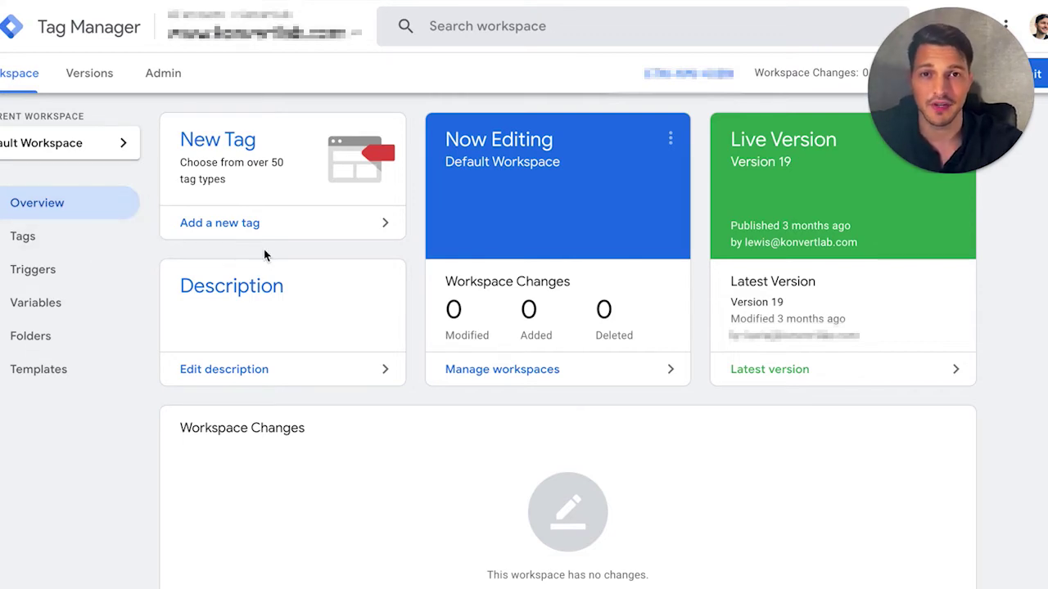
Switch to Google Tag Manager and open the container's Install Google Tag Manager instructions in the admin area
{"action": "left_click", "coordinate": [173, 77]}
{"action": "left_click", "coordinate": [175, 76]}
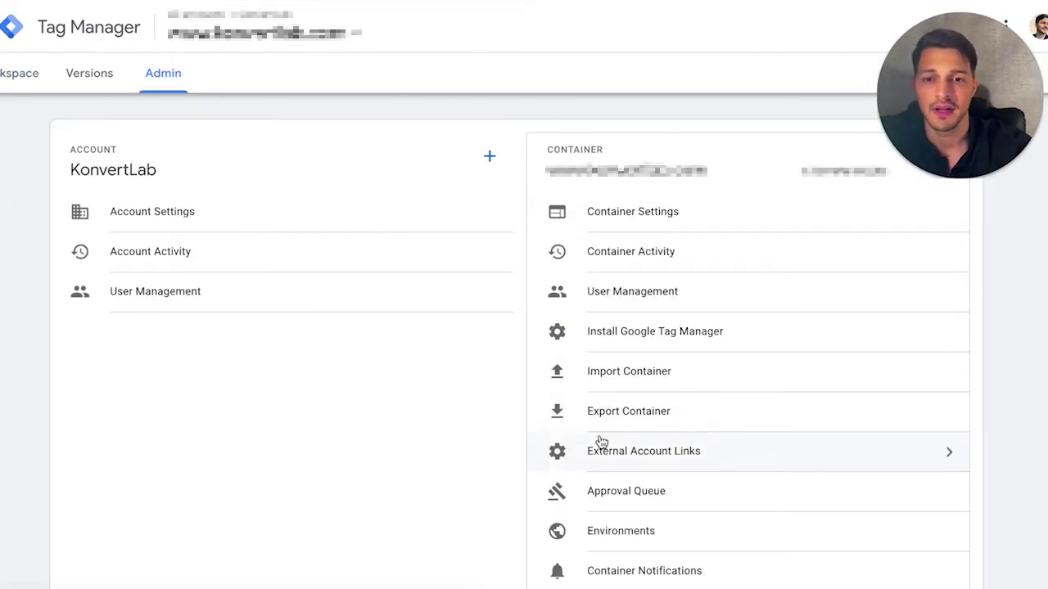
{"action": "left_click", "coordinate": [639, 338]}
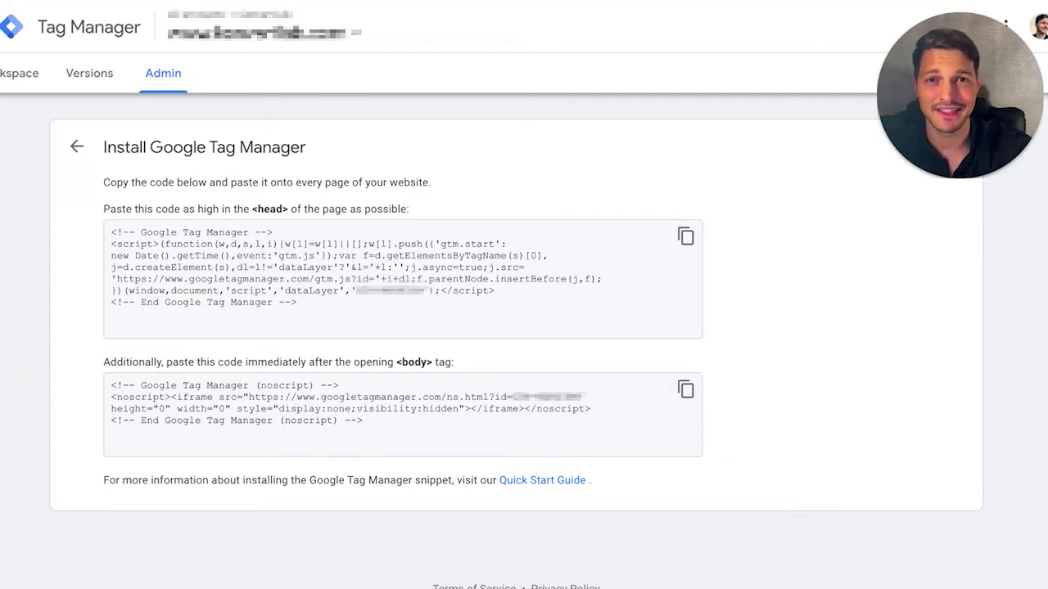
{"action": "left_click", "coordinate": [12, 342]}
{"action": "mouse_move", "coordinate": [436, 179]}
{"action": "left_mouse_down"}
{"action": "mouse_move", "coordinate": [58, 184]}
{"action": "mouse_move", "coordinate": [262, 353]}
{"action": "left_mouse_up"}
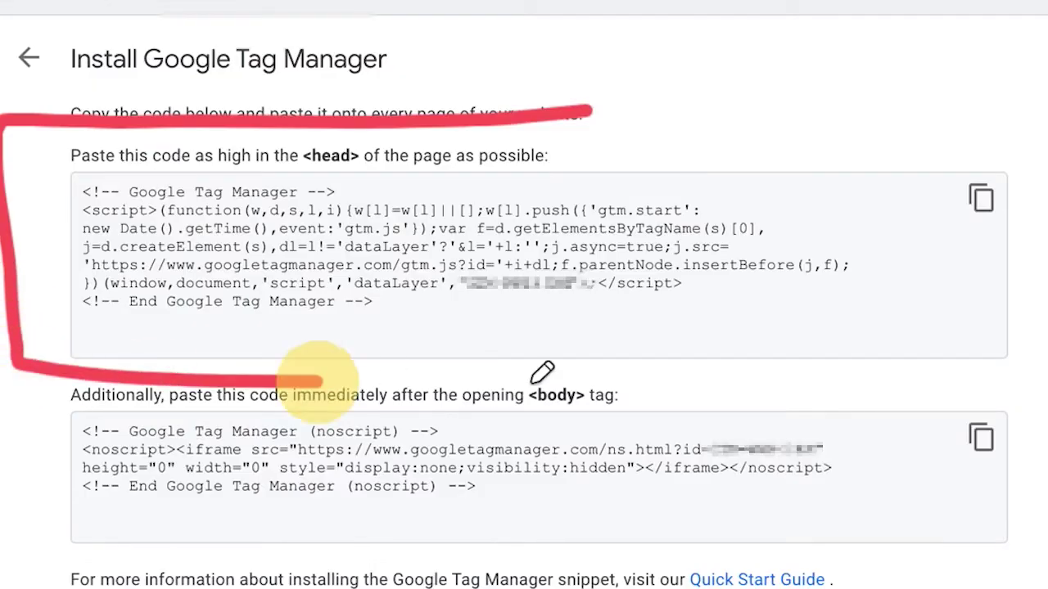
{"action": "mouse_move", "coordinate": [319, 378]}
{"action": "left_mouse_down"}
{"action": "mouse_move", "coordinate": [1036, 351]}
{"action": "mouse_move", "coordinate": [374, 93]}
{"action": "left_mouse_up"}
{"action": "mouse_move", "coordinate": [694, 344]}
{"action": "left_mouse_down"}
{"action": "mouse_move", "coordinate": [100, 346]}
{"action": "mouse_move", "coordinate": [70, 479]}
{"action": "mouse_move", "coordinate": [650, 496]}
{"action": "mouse_move", "coordinate": [756, 344]}
{"action": "left_mouse_up"}
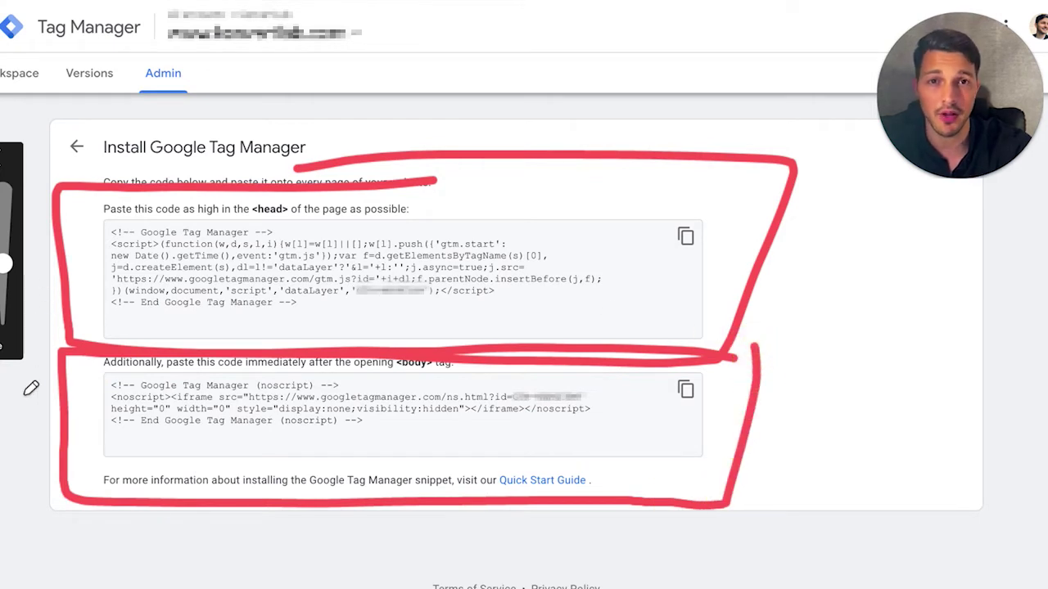
{"action": "key", "text": "e"}
{"action": "key", "text": "Escape"}
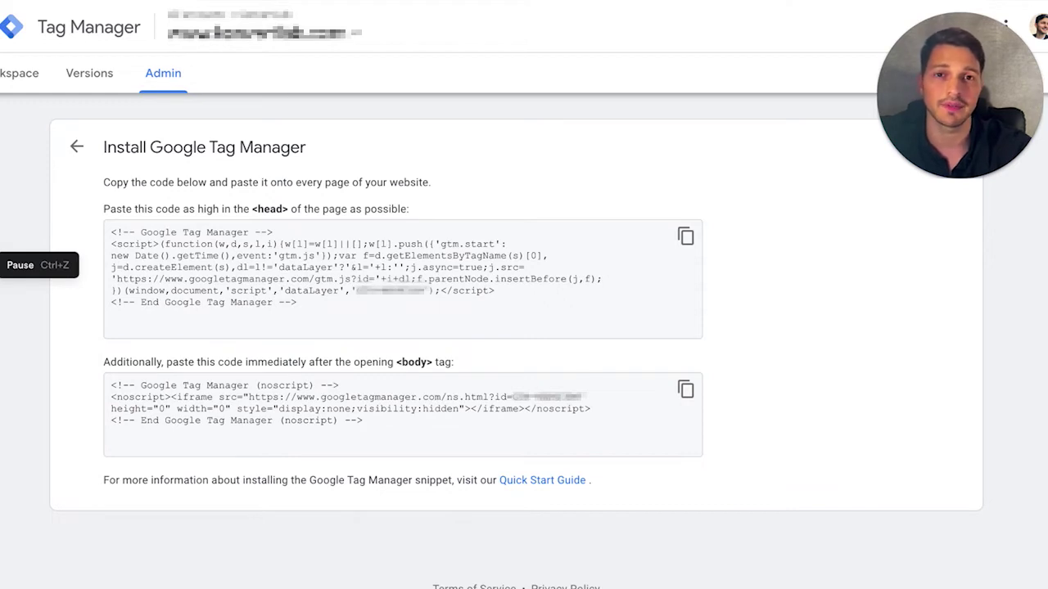
{"action": "left_click", "coordinate": [5, 274]}
{"action": "mouse_move", "coordinate": [229, 190]}
{"action": "left_mouse_down"}
{"action": "mouse_move", "coordinate": [84, 191]}
{"action": "mouse_move", "coordinate": [92, 324]}
{"action": "mouse_move", "coordinate": [171, 346]}
{"action": "mouse_move", "coordinate": [728, 344]}
{"action": "mouse_move", "coordinate": [500, 192]}
{"action": "mouse_move", "coordinate": [232, 192]}
{"action": "left_mouse_up"}
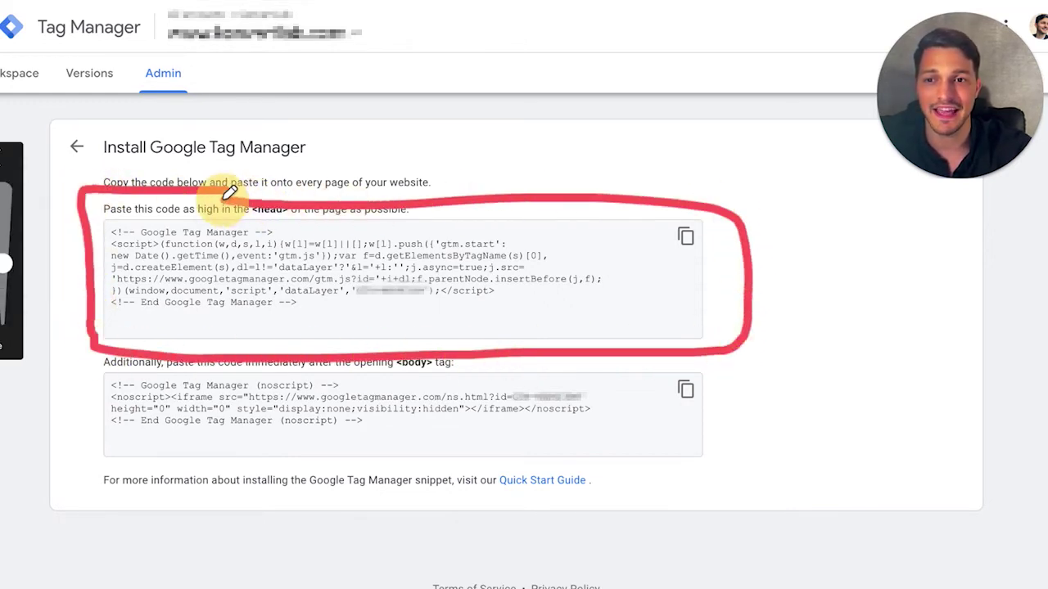
{"action": "mouse_move", "coordinate": [449, 151]}
{"action": "left_mouse_down"}
{"action": "mouse_move", "coordinate": [459, 184]}
{"action": "mouse_move", "coordinate": [478, 163]}
{"action": "mouse_move", "coordinate": [568, 152]}
{"action": "left_mouse_up"}
{"action": "mouse_move", "coordinate": [590, 92]}
{"action": "left_mouse_down"}
{"action": "mouse_move", "coordinate": [593, 163]}
{"action": "mouse_move", "coordinate": [643, 164]}
{"action": "left_mouse_up"}
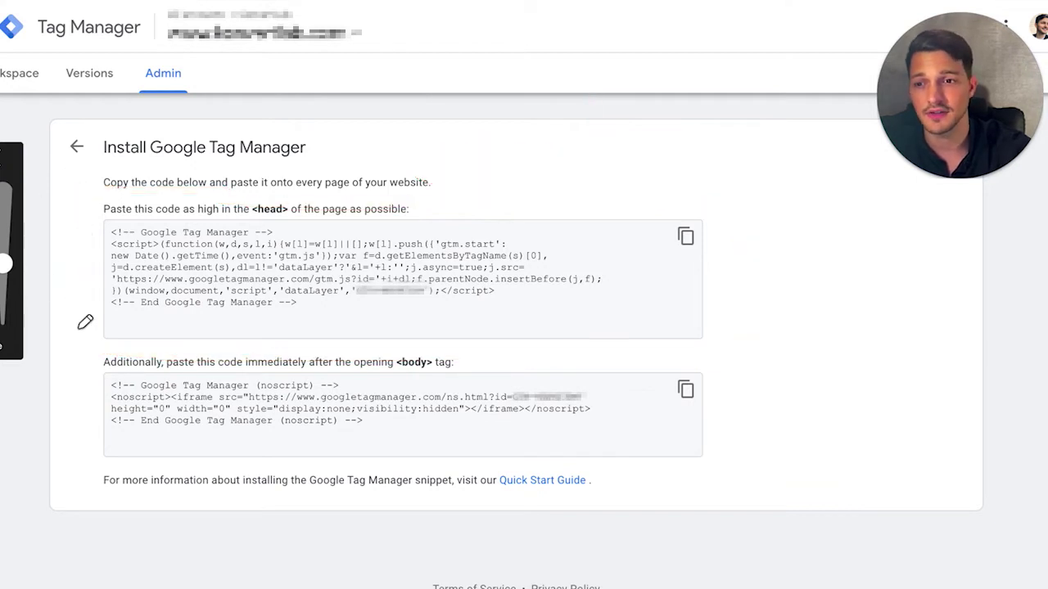
{"action": "mouse_move", "coordinate": [493, 347]}
{"action": "left_mouse_down"}
{"action": "mouse_move", "coordinate": [77, 346]}
{"action": "mouse_move", "coordinate": [68, 462]}
{"action": "mouse_move", "coordinate": [473, 429]}
{"action": "mouse_move", "coordinate": [828, 423]}
{"action": "mouse_move", "coordinate": [1023, 349]}
{"action": "mouse_move", "coordinate": [890, 239]}
{"action": "mouse_move", "coordinate": [606, 250]}
{"action": "left_mouse_up"}
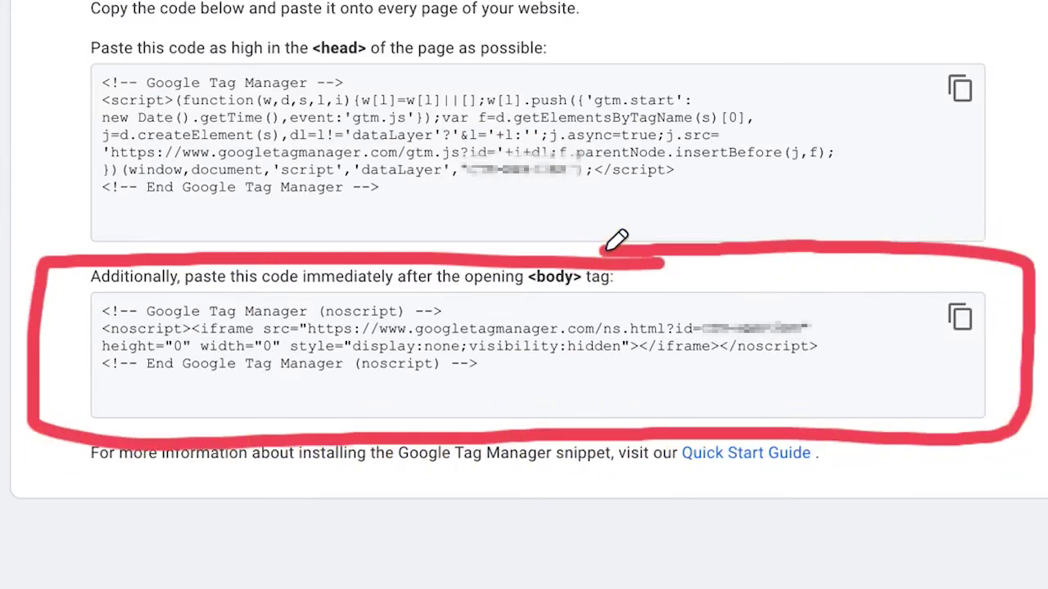
{"action": "key", "text": "e"}
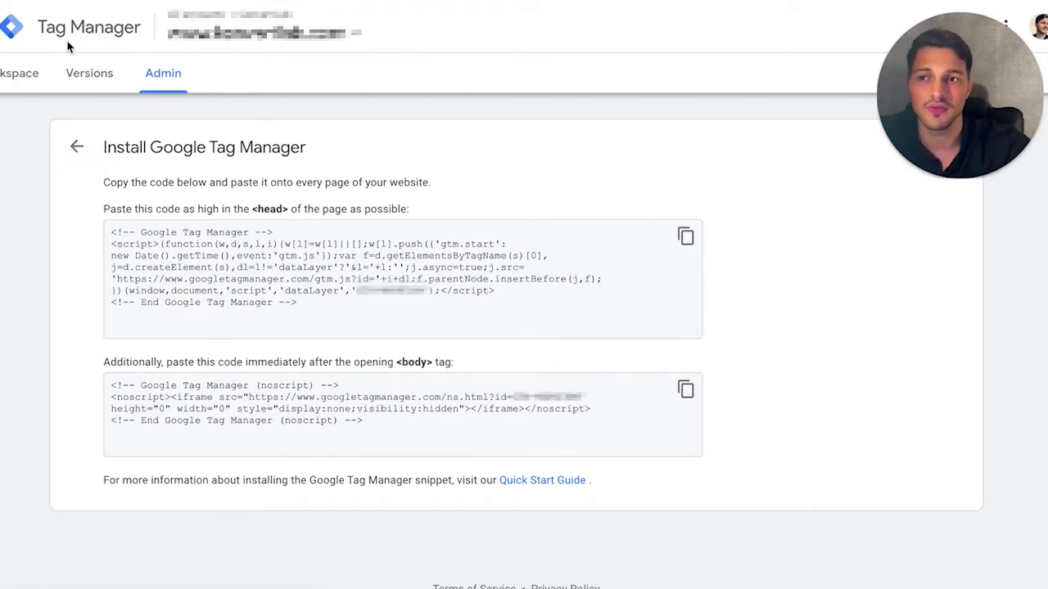
{"action": "left_click", "coordinate": [17, 78]}
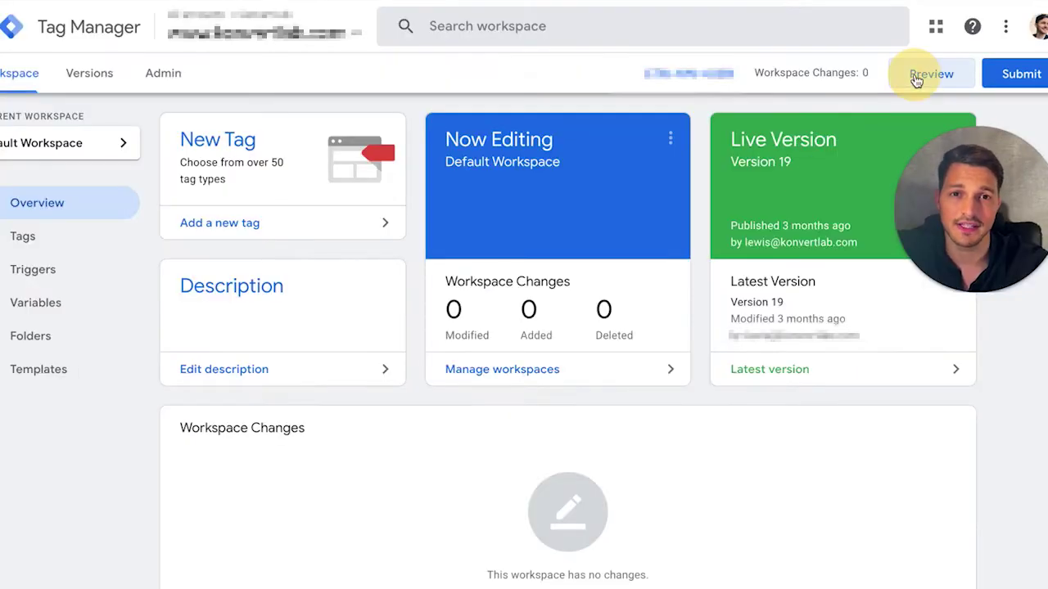
{"action": "left_click", "coordinate": [915, 76]}
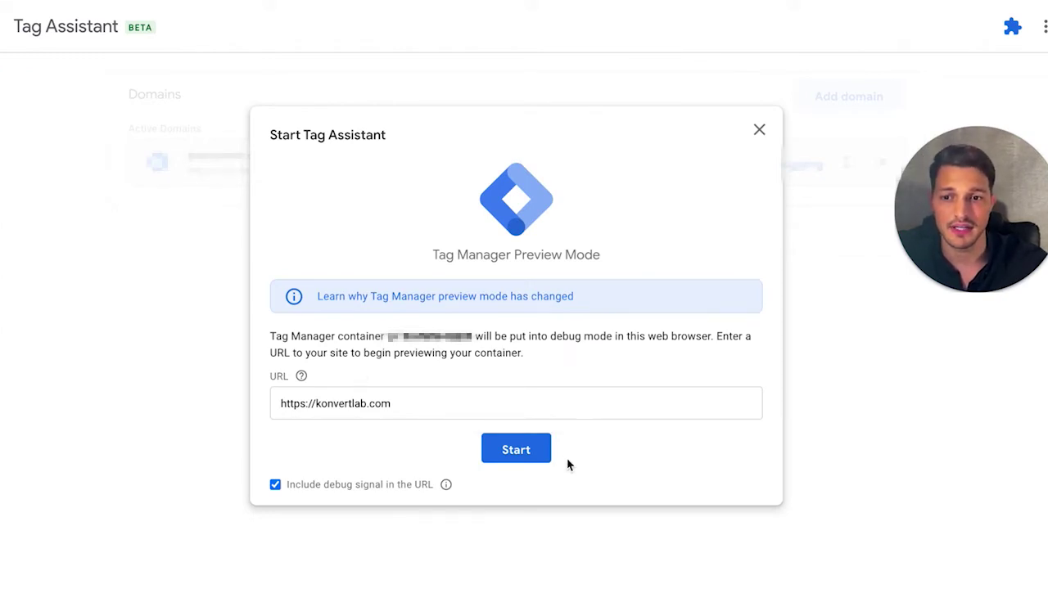
{"action": "left_click", "coordinate": [525, 455]}
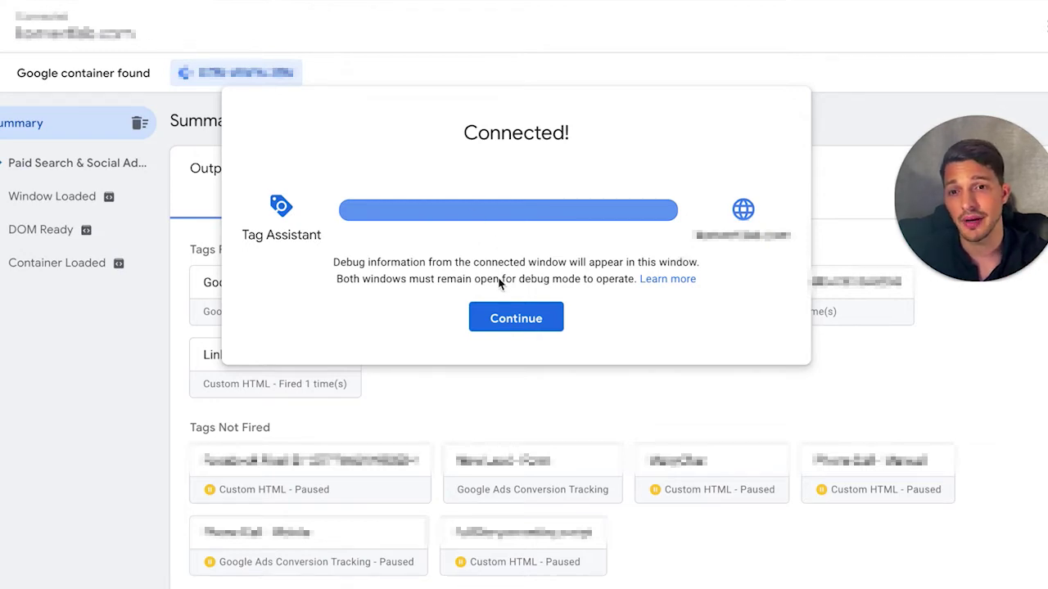
{"action": "left_click", "coordinate": [522, 319]}
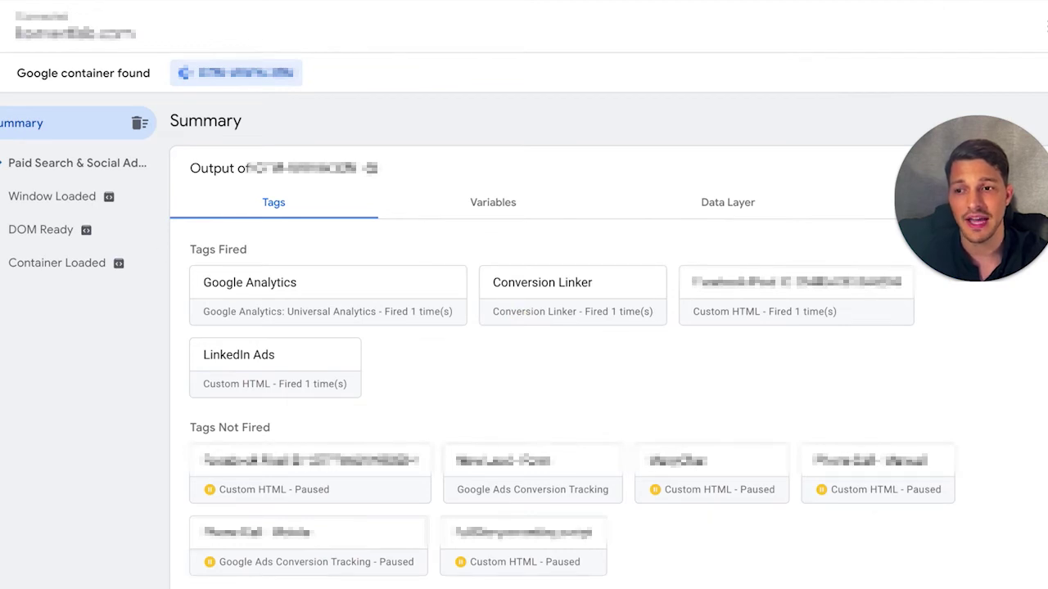
{"action": "mouse_move", "coordinate": [266, 228]}
{"action": "left_mouse_down"}
{"action": "mouse_move", "coordinate": [164, 244]}
{"action": "mouse_move", "coordinate": [270, 221]}
{"action": "mouse_move", "coordinate": [229, 222]}
{"action": "left_mouse_up"}
{"action": "mouse_move", "coordinate": [291, 405]}
{"action": "left_mouse_down"}
{"action": "mouse_move", "coordinate": [222, 393]}
{"action": "mouse_move", "coordinate": [285, 425]}
{"action": "mouse_move", "coordinate": [297, 409]}
{"action": "left_mouse_up"}
{"action": "mouse_move", "coordinate": [812, 367]}
{"action": "left_mouse_down"}
{"action": "mouse_move", "coordinate": [704, 425]}
{"action": "mouse_move", "coordinate": [761, 423]}
{"action": "left_mouse_up"}
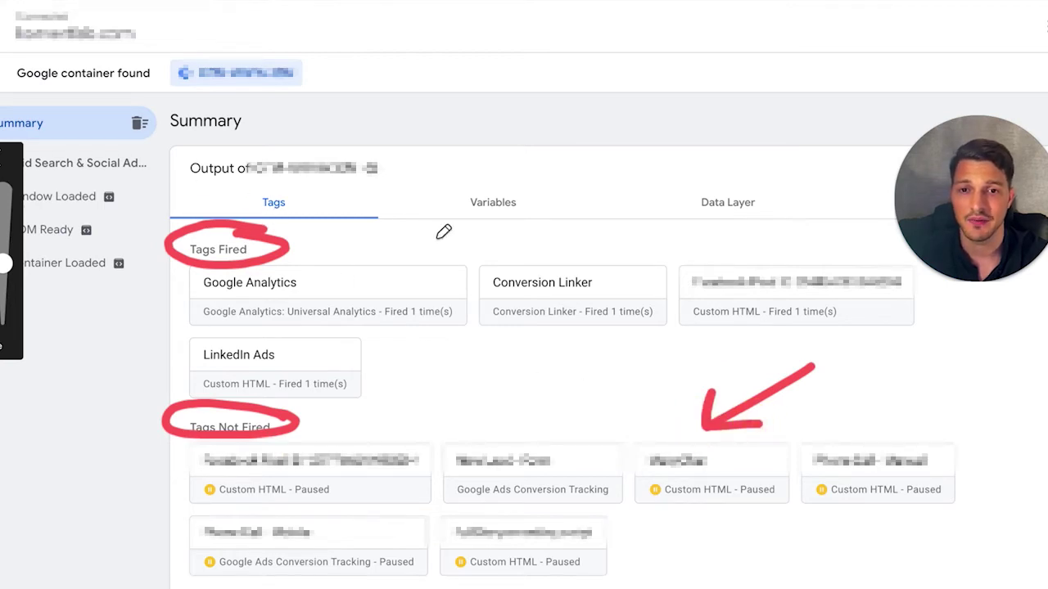
{"action": "left_click", "coordinate": [5, 262]}
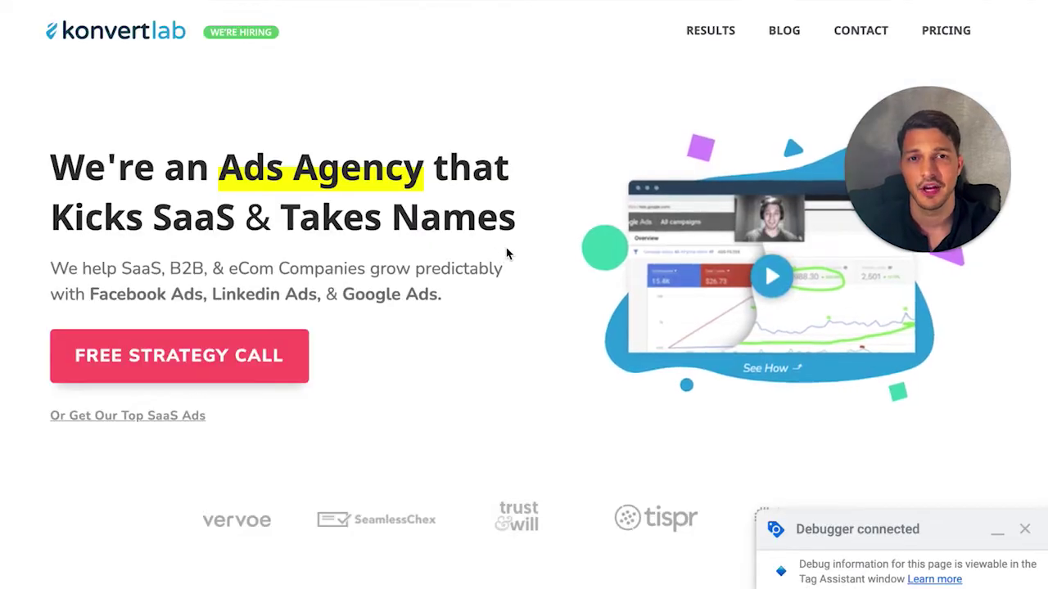
Look over the konvertlab home page opened in preview mode and its debugger connection notice
{"action": "scroll", "coordinate": [515, 245], "scroll_direction": "down", "scroll_amount": 5}
{"action": "left_click", "coordinate": [935, 537]}
{"action": "double_click", "coordinate": [865, 571]}
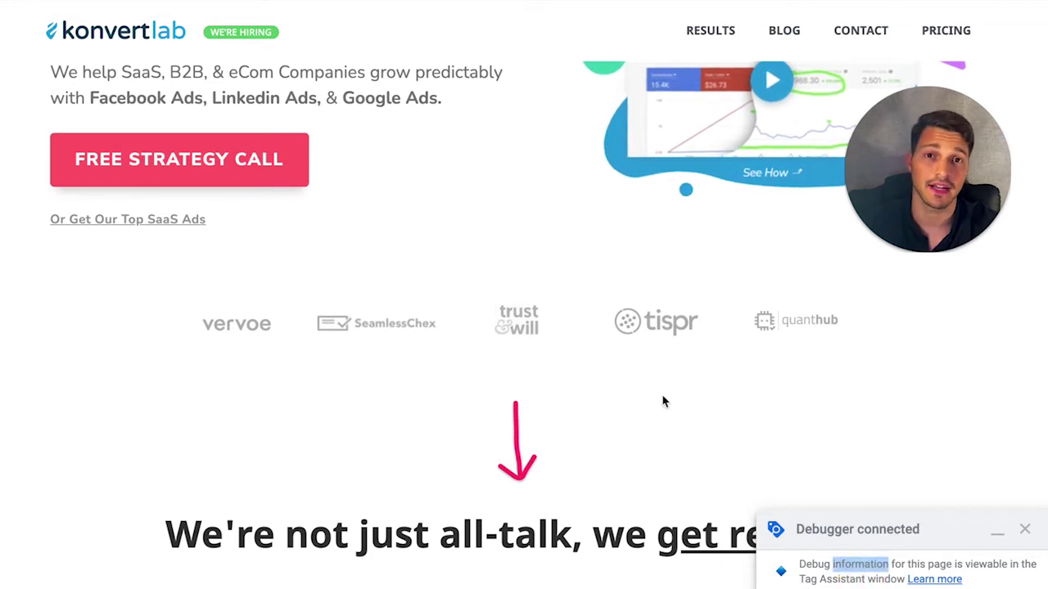
{"action": "scroll", "coordinate": [444, 379], "scroll_direction": "up", "scroll_amount": 3}
{"action": "left_click", "coordinate": [442, 255]}
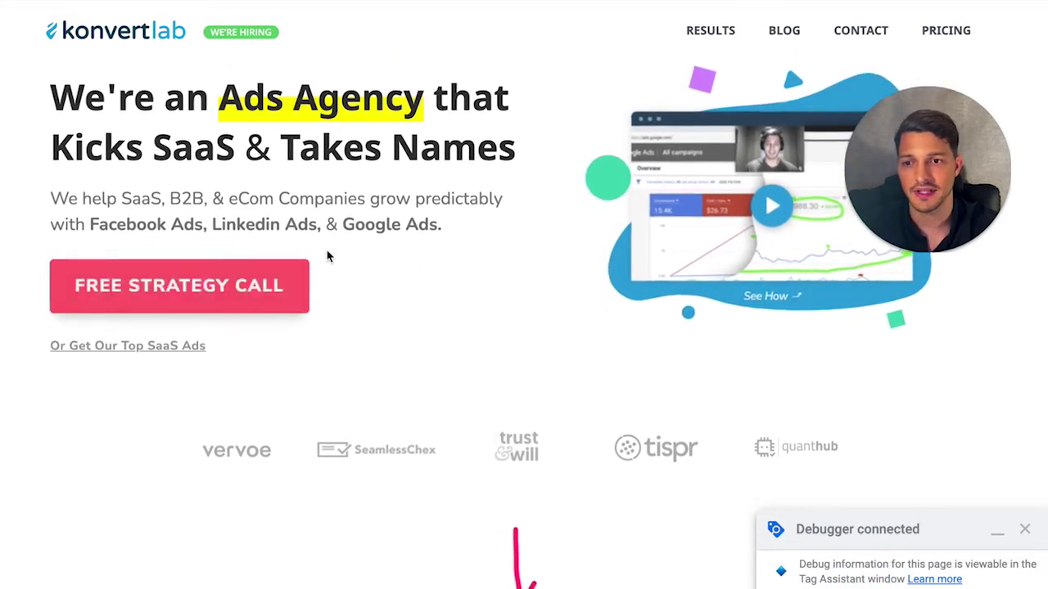
{"action": "scroll", "coordinate": [479, 407], "scroll_direction": "up", "scroll_amount": 1}
{"action": "left_click", "coordinate": [412, 306]}
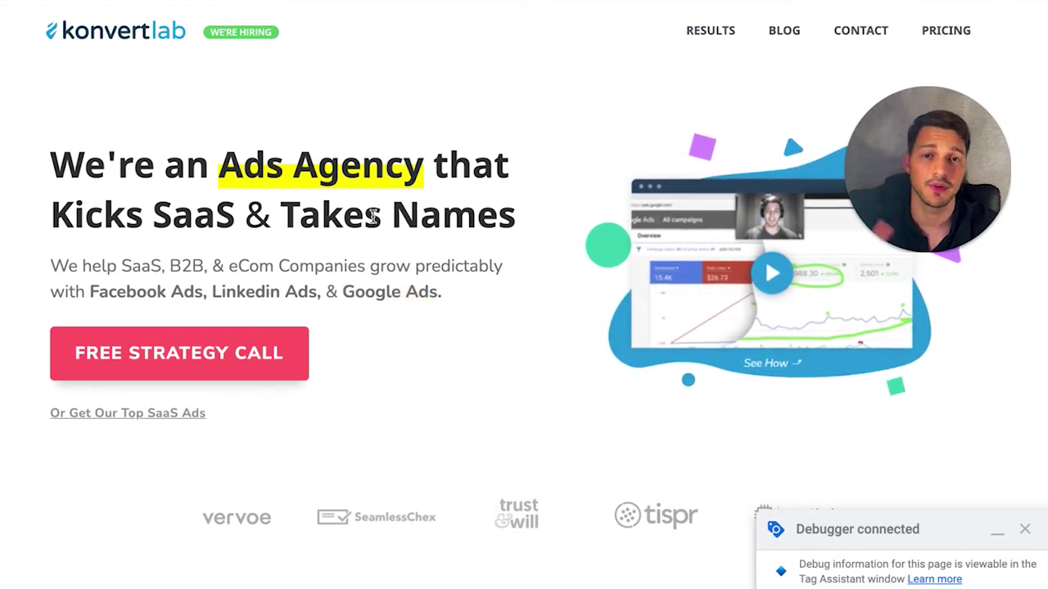
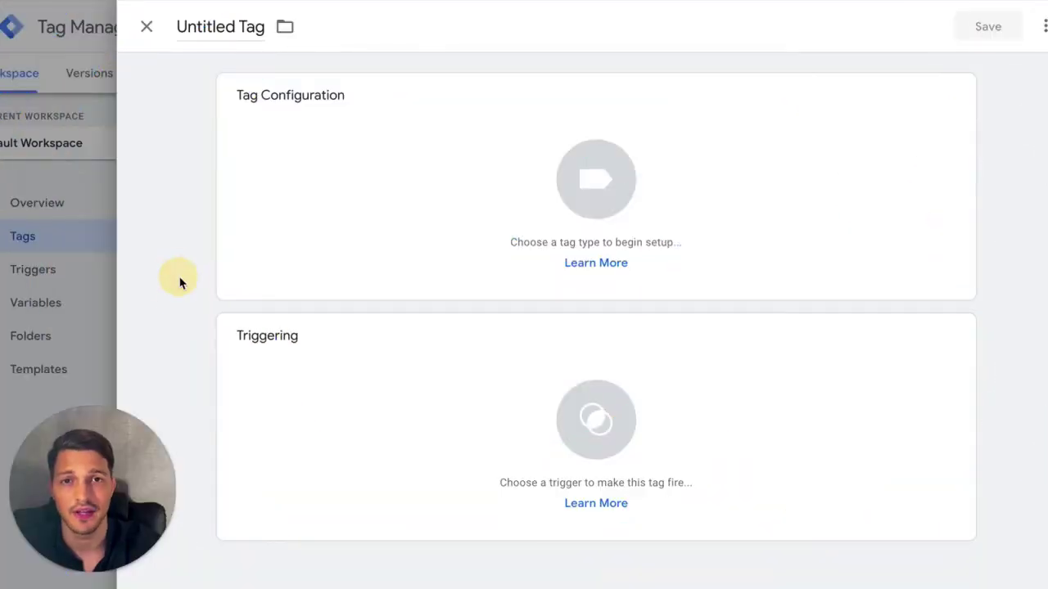
Name the new untitled tag "Conversion Linker"
{"action": "left_click", "coordinate": [231, 29]}
{"action": "key", "text": "ctrl+a"}
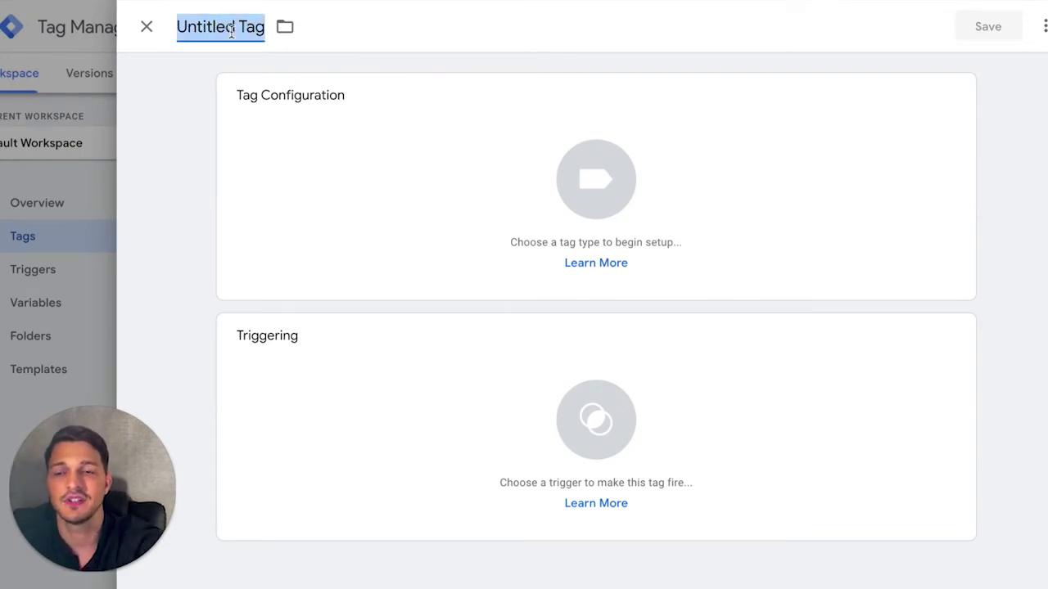
{"action": "type", "text": "Conversion Linker"}
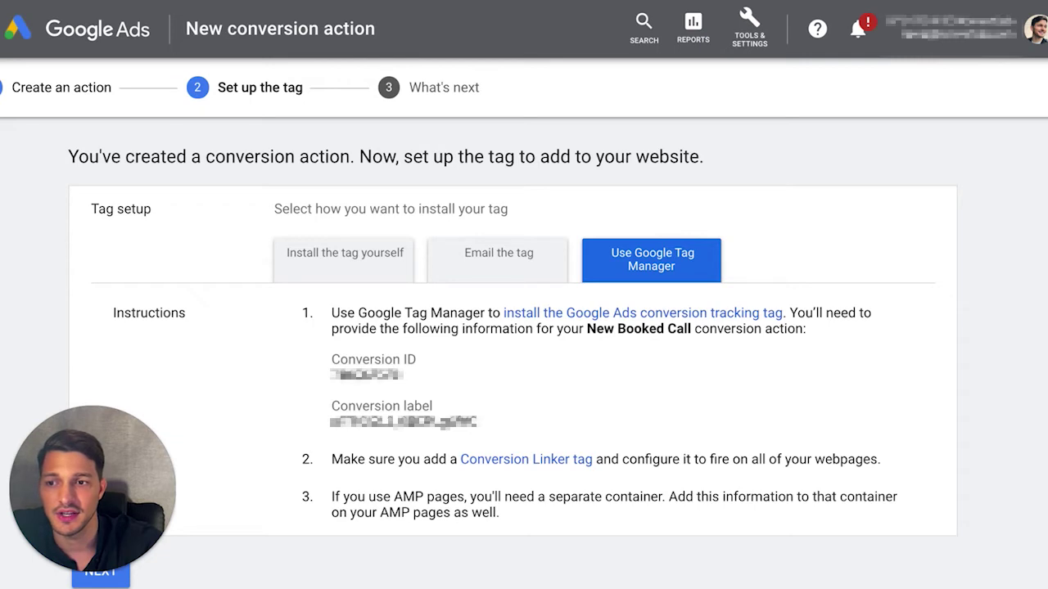
{"action": "mouse_move", "coordinate": [654, 439]}
{"action": "left_mouse_down"}
{"action": "mouse_move", "coordinate": [595, 434]}
{"action": "mouse_move", "coordinate": [428, 457]}
{"action": "mouse_move", "coordinate": [650, 452]}
{"action": "left_mouse_up"}
{"action": "mouse_move", "coordinate": [874, 381]}
{"action": "left_mouse_down"}
{"action": "mouse_move", "coordinate": [734, 435]}
{"action": "mouse_move", "coordinate": [740, 449]}
{"action": "left_mouse_up"}
{"action": "mouse_move", "coordinate": [749, 415]}
{"action": "left_mouse_down"}
{"action": "mouse_move", "coordinate": [742, 449]}
{"action": "mouse_move", "coordinate": [790, 453]}
{"action": "left_mouse_up"}
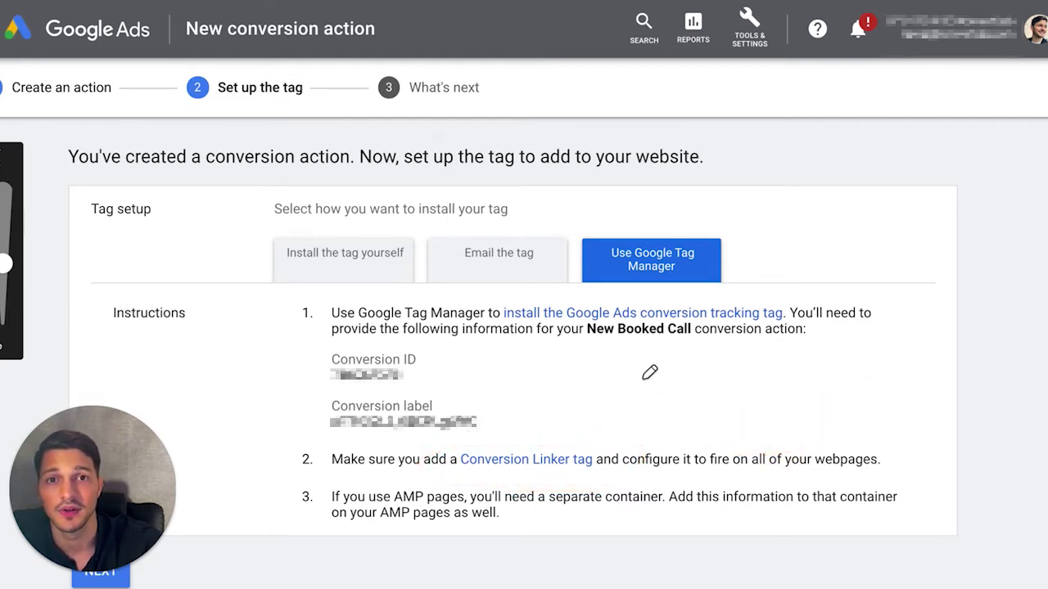
{"action": "mouse_move", "coordinate": [653, 431]}
{"action": "left_mouse_down"}
{"action": "mouse_move", "coordinate": [673, 360]}
{"action": "mouse_move", "coordinate": [666, 383]}
{"action": "mouse_move", "coordinate": [723, 378]}
{"action": "left_mouse_up"}
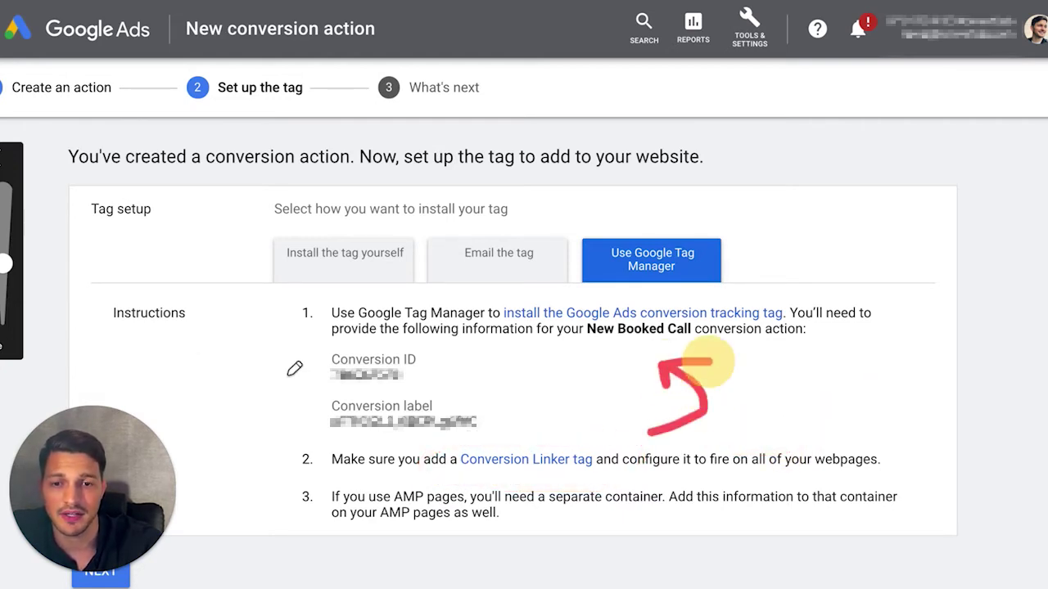
Set the tag type to Conversion Linker and enable linking on all page URLs
{"action": "left_click", "coordinate": [330, 163]}
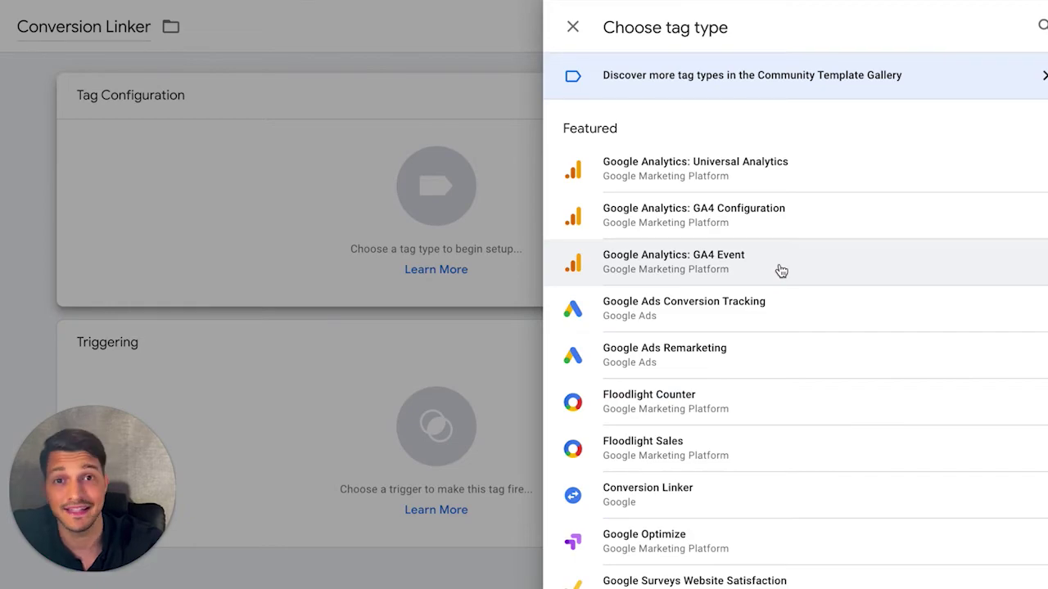
{"action": "scroll", "coordinate": [769, 271], "scroll_direction": "down", "scroll_amount": 15}
{"action": "scroll", "coordinate": [772, 292], "scroll_direction": "down", "scroll_amount": 10}
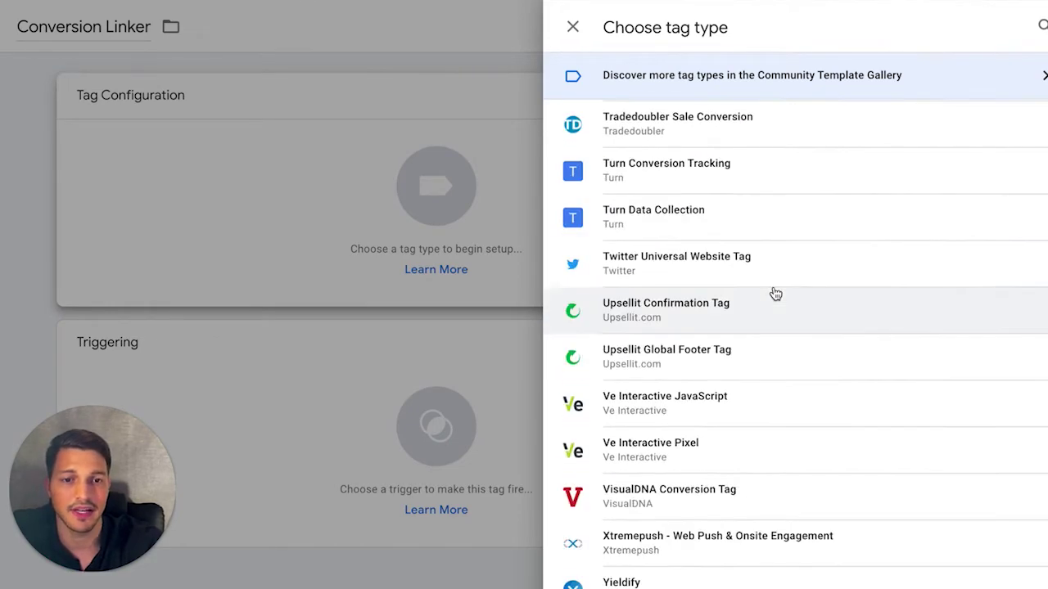
{"action": "scroll", "coordinate": [772, 293], "scroll_direction": "up", "scroll_amount": 15}
{"action": "scroll", "coordinate": [772, 318], "scroll_direction": "up", "scroll_amount": 6}
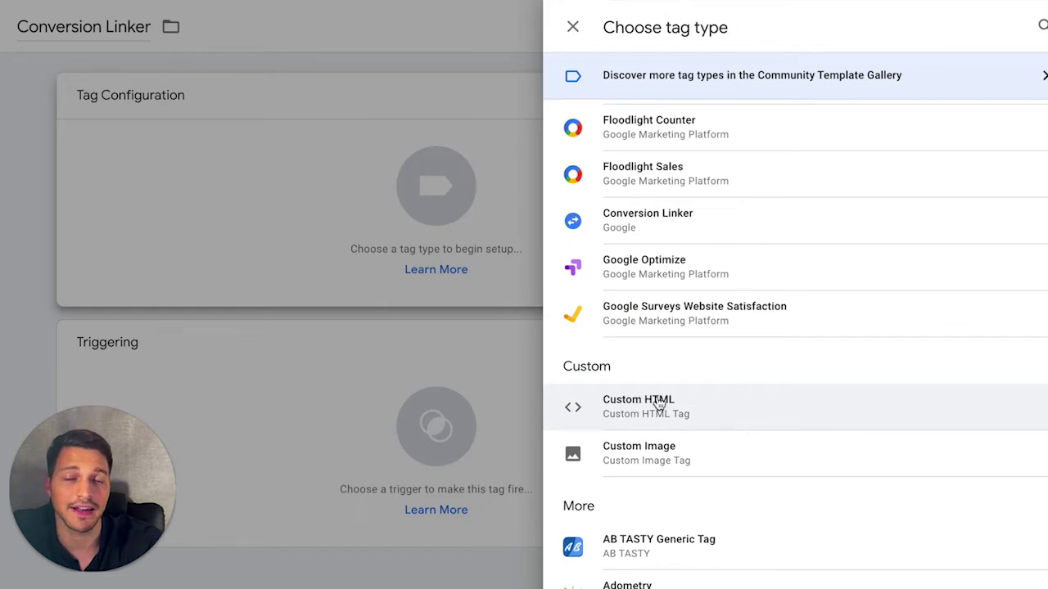
{"action": "scroll", "coordinate": [694, 401], "scroll_direction": "up", "scroll_amount": 3}
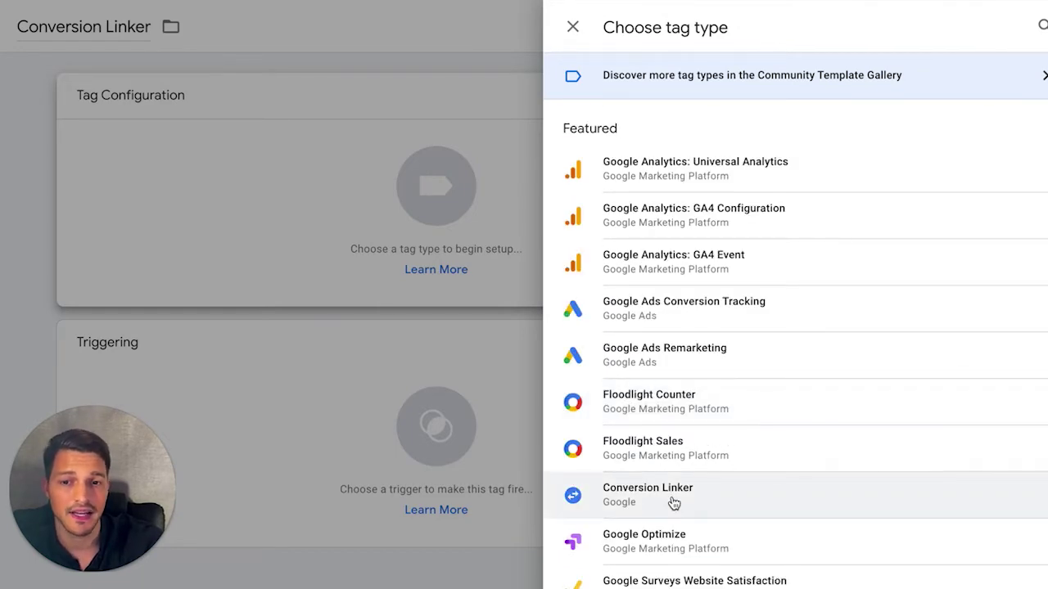
{"action": "left_click", "coordinate": [669, 496]}
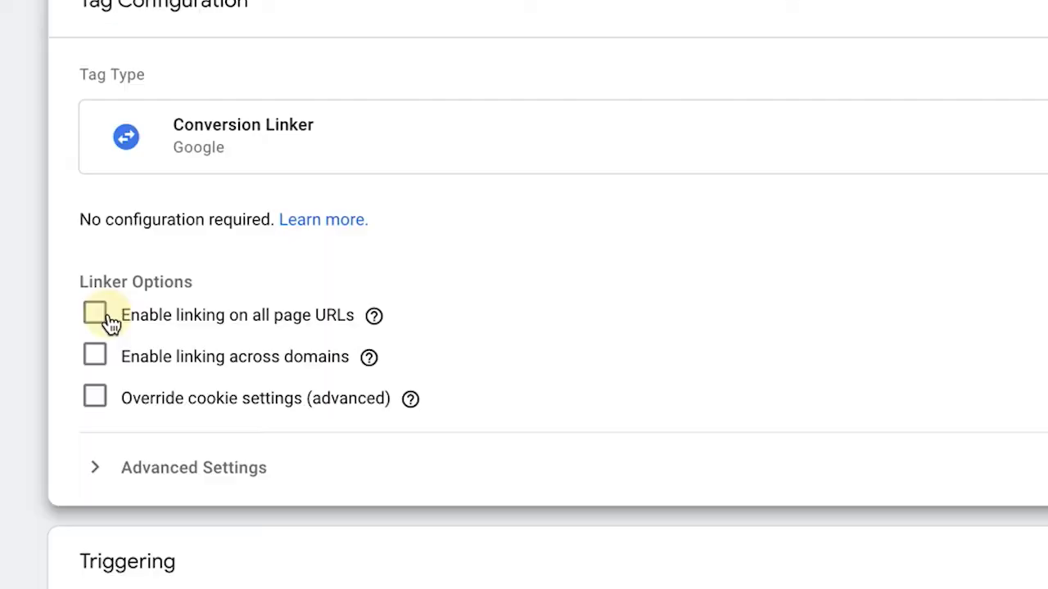
{"action": "left_click", "coordinate": [246, 295]}
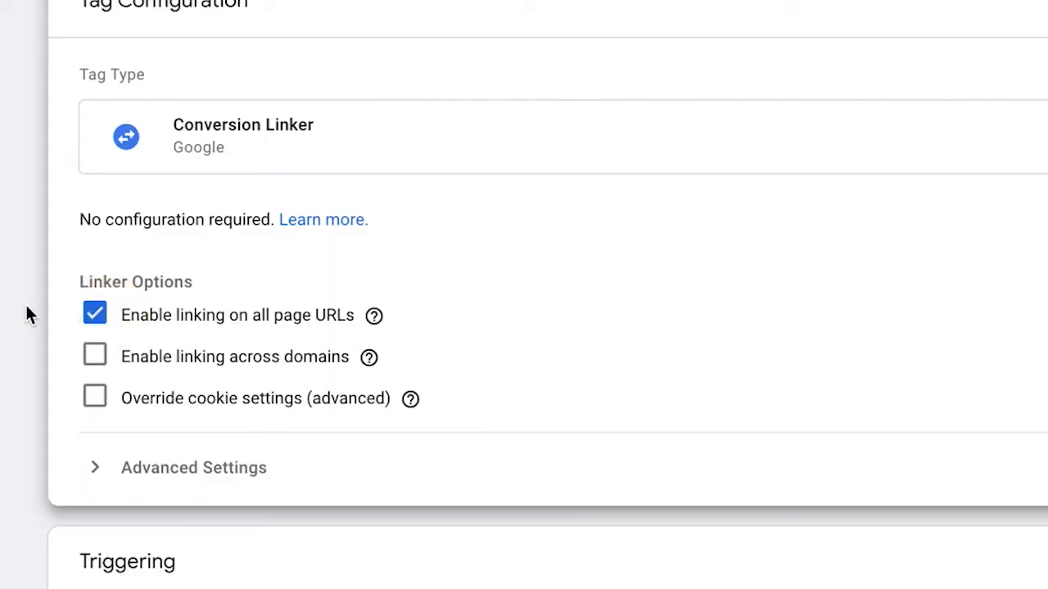
Examine the Conversion Linker tag's advanced settings, including tag sequencing and additional tag metadata, and collapse them again
{"action": "mouse_move", "coordinate": [370, 360]}
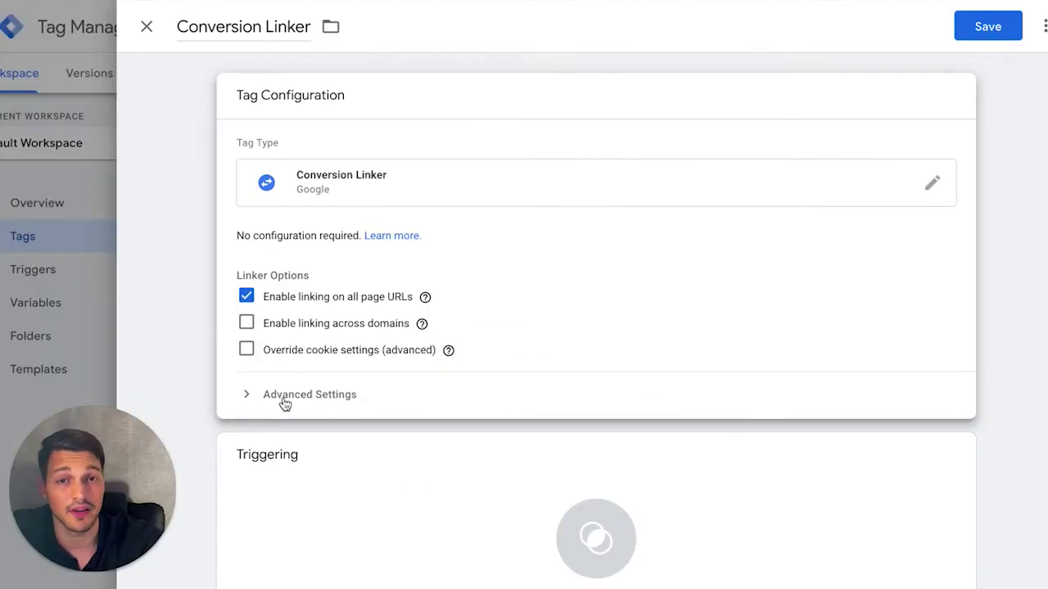
{"action": "left_click", "coordinate": [131, 470]}
{"action": "scroll", "coordinate": [245, 300], "scroll_direction": "down", "scroll_amount": 2}
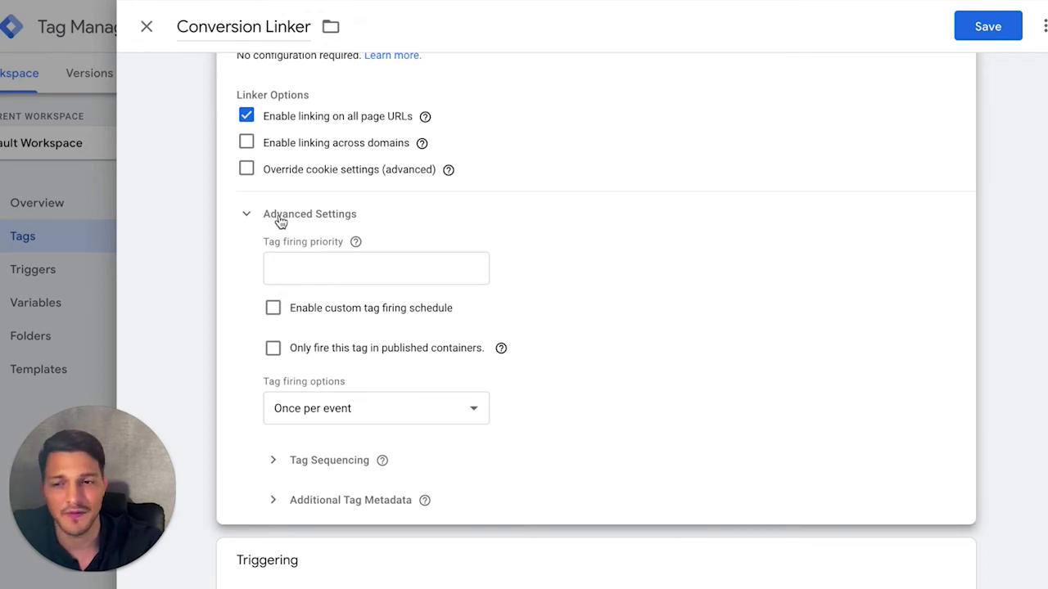
{"action": "left_click", "coordinate": [300, 463]}
{"action": "scroll", "coordinate": [282, 458], "scroll_direction": "down", "scroll_amount": 1}
{"action": "left_click", "coordinate": [296, 452]}
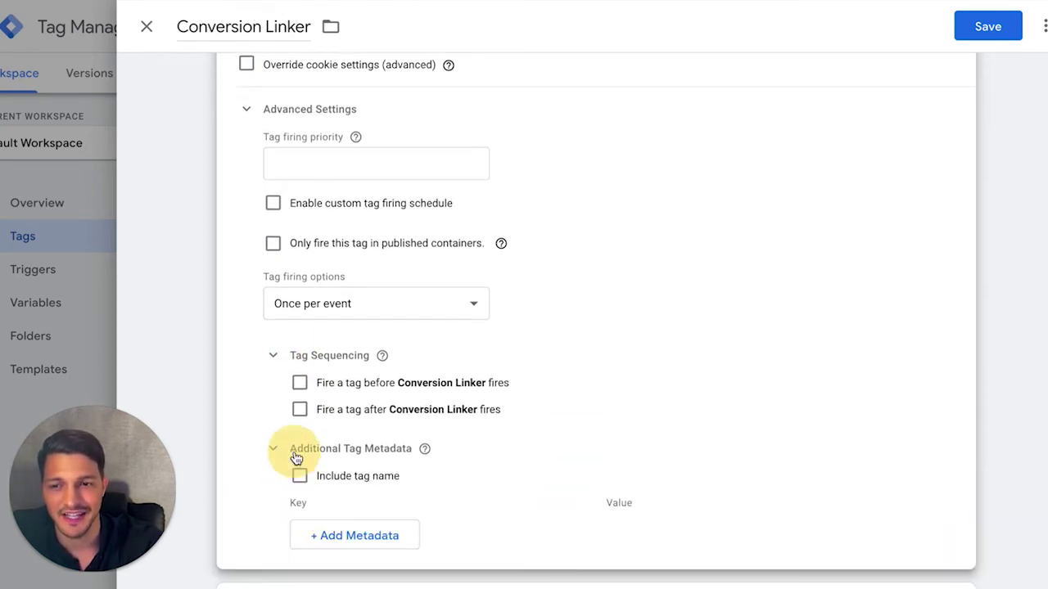
{"action": "double_click", "coordinate": [297, 452]}
{"action": "scroll", "coordinate": [238, 364], "scroll_direction": "up", "scroll_amount": 2}
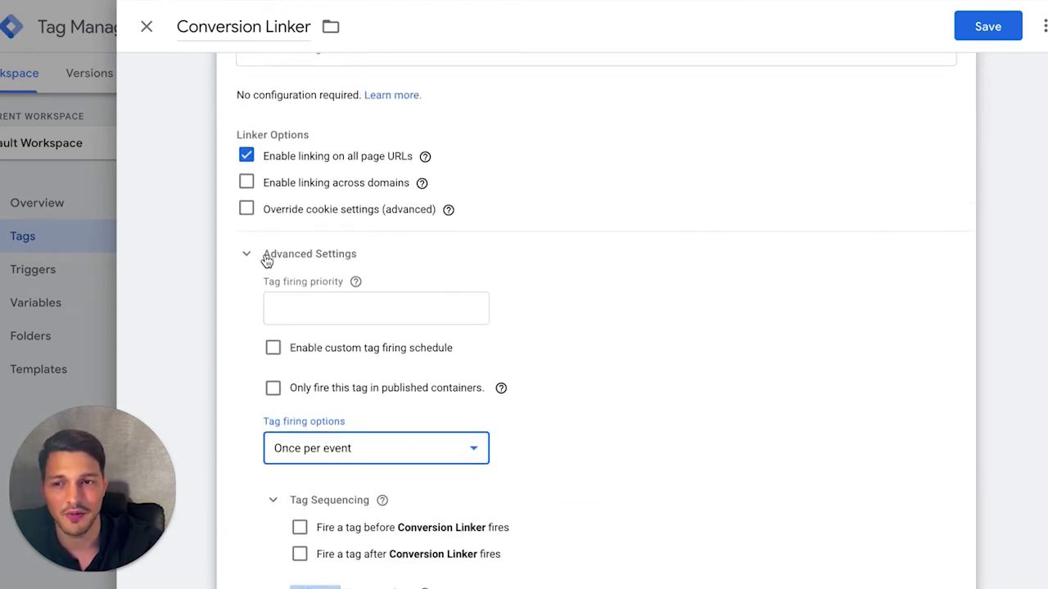
{"action": "left_click", "coordinate": [267, 261]}
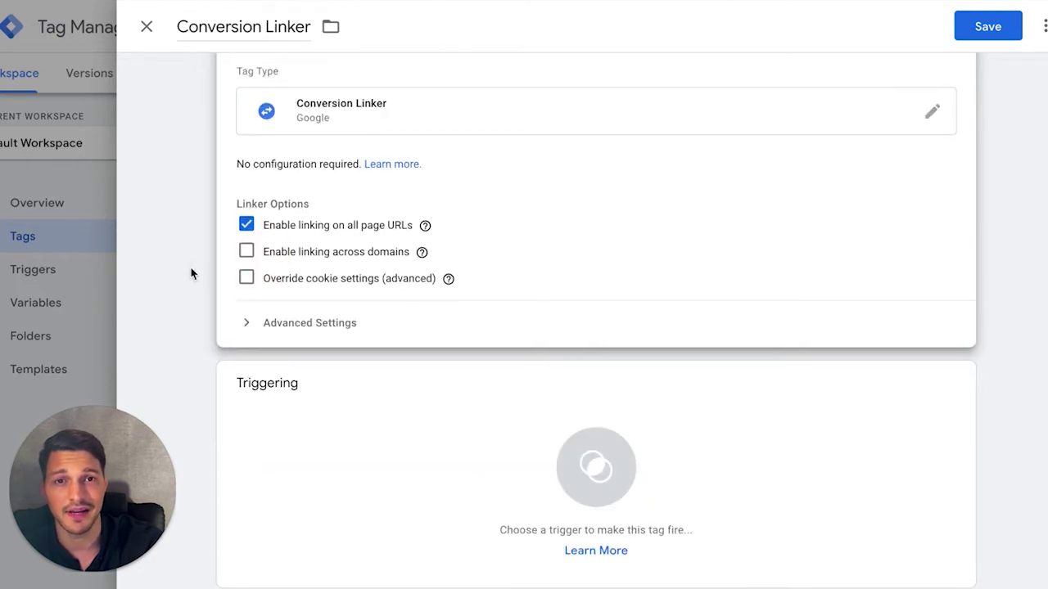
{"action": "left_click", "coordinate": [190, 267]}
Finish the tag configuration and add All Pages as the Conversion Linker tag's firing trigger
{"action": "left_click", "coordinate": [421, 557]}
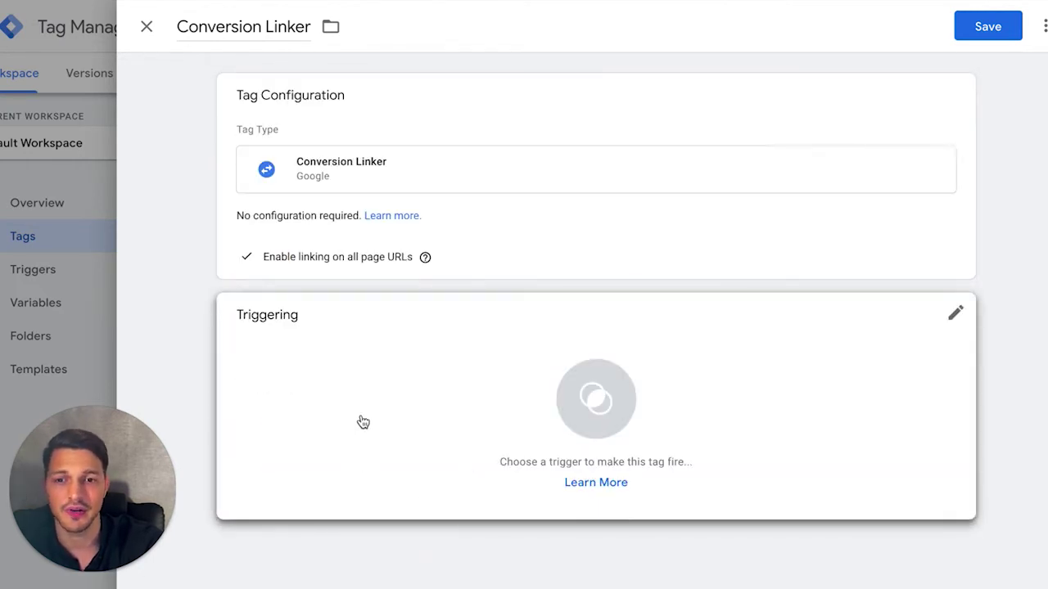
{"action": "left_click", "coordinate": [358, 418]}
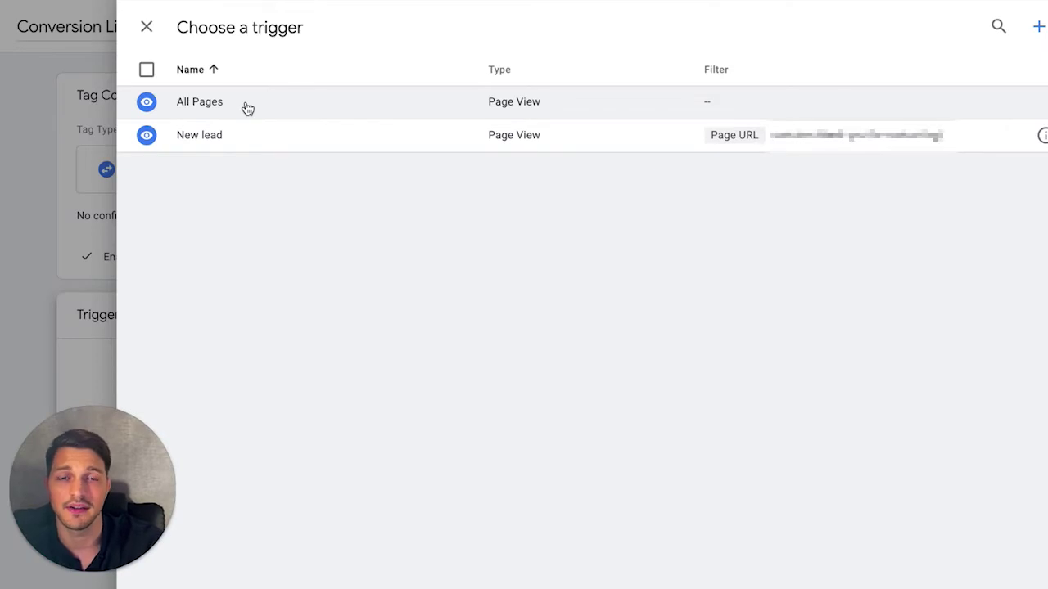
{"action": "left_click", "coordinate": [200, 101]}
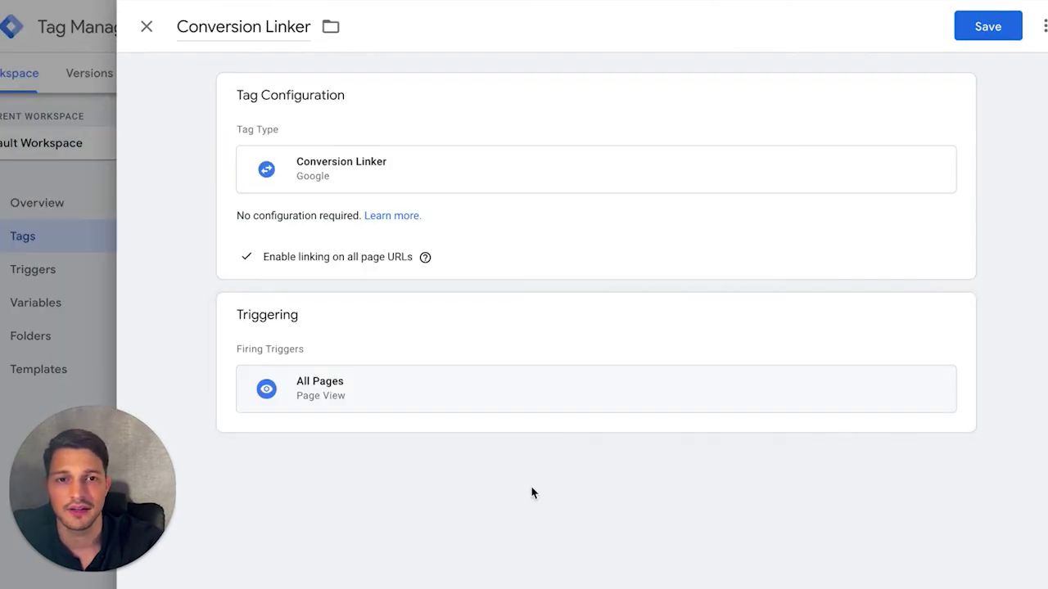
{"action": "left_click", "coordinate": [611, 322]}
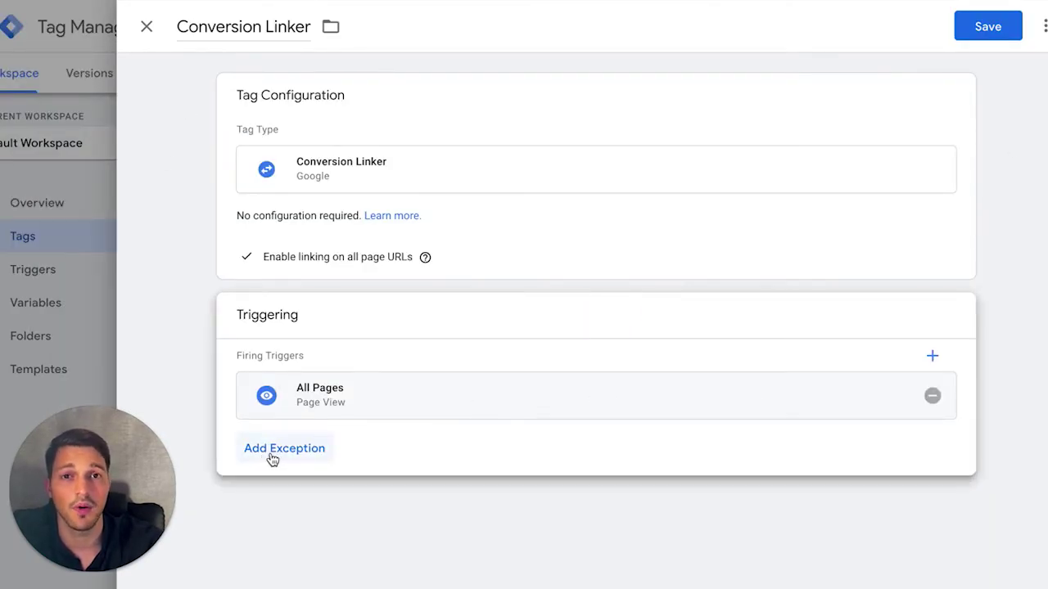
{"action": "left_click", "coordinate": [431, 505]}
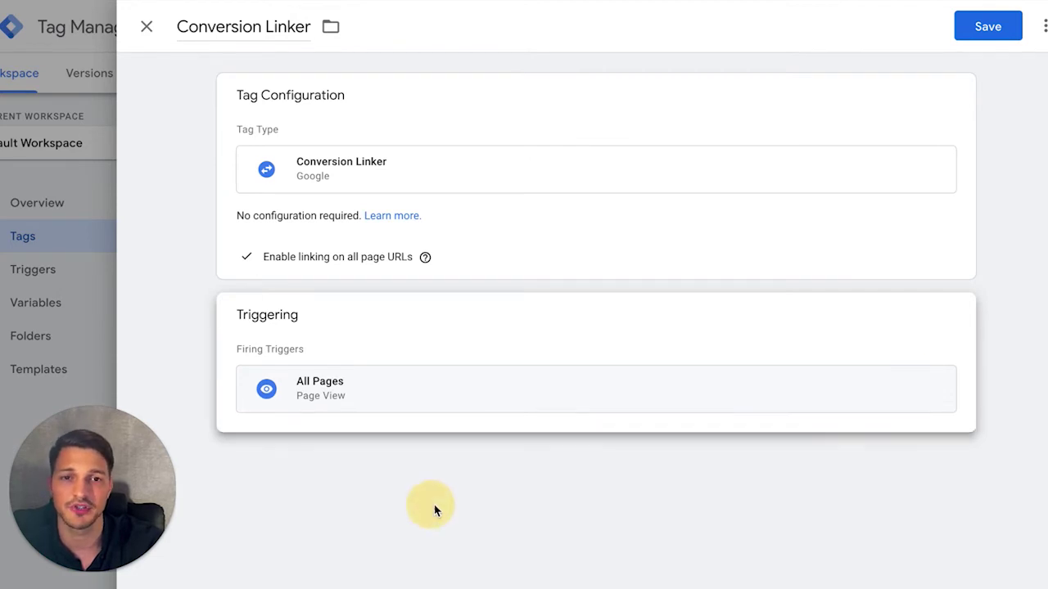
Try to save the Conversion Linker tag, and leave it to return to the container's list of tags
{"action": "left_click", "coordinate": [988, 27]}
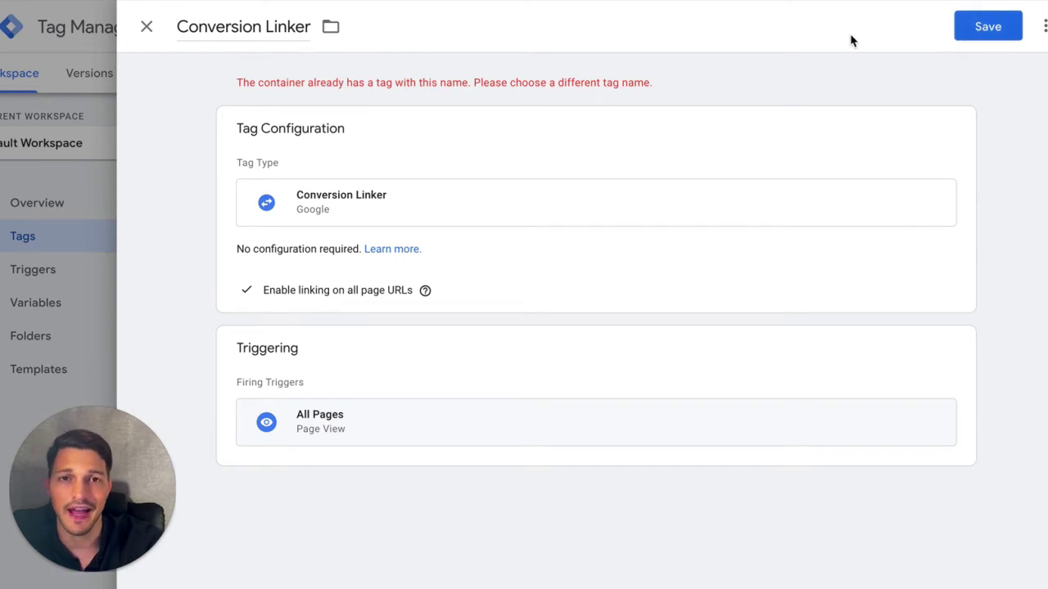
{"action": "left_click", "coordinate": [1044, 26]}
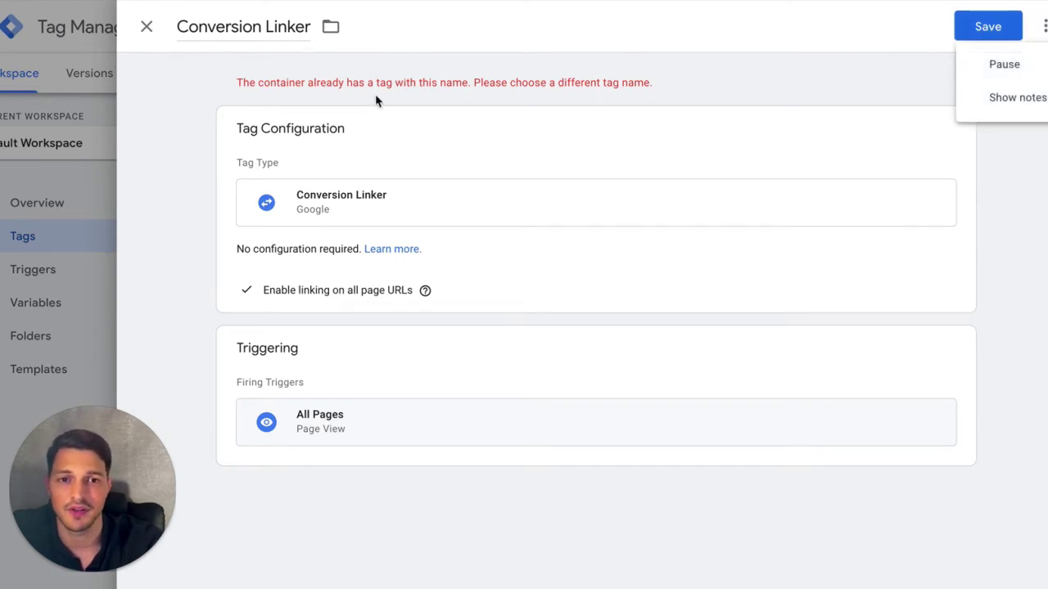
{"action": "left_click", "coordinate": [159, 122]}
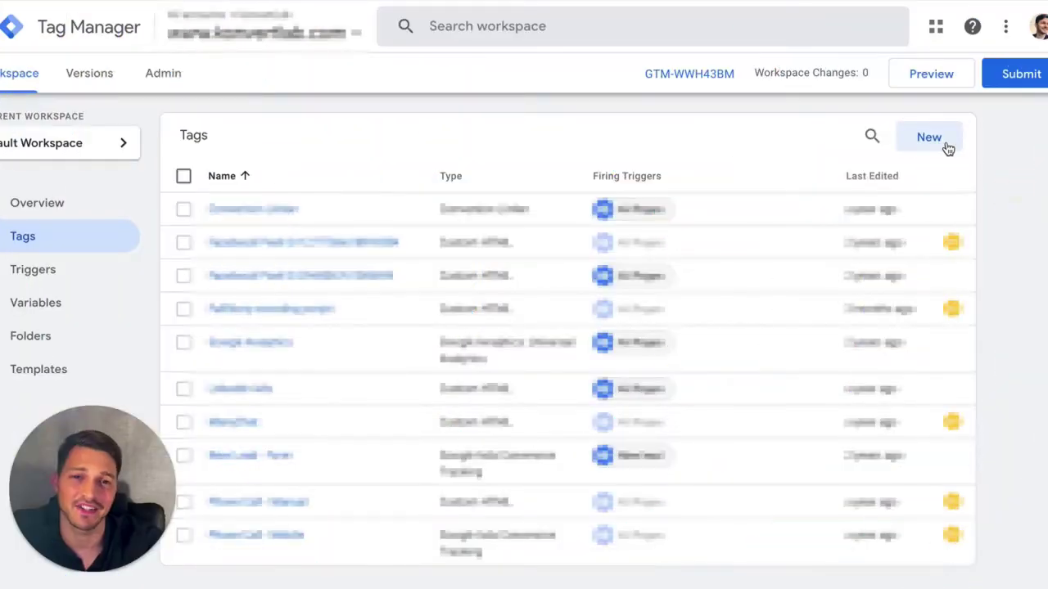
Create a new tag and name it "New Booked Call"
{"action": "left_click", "coordinate": [928, 140]}
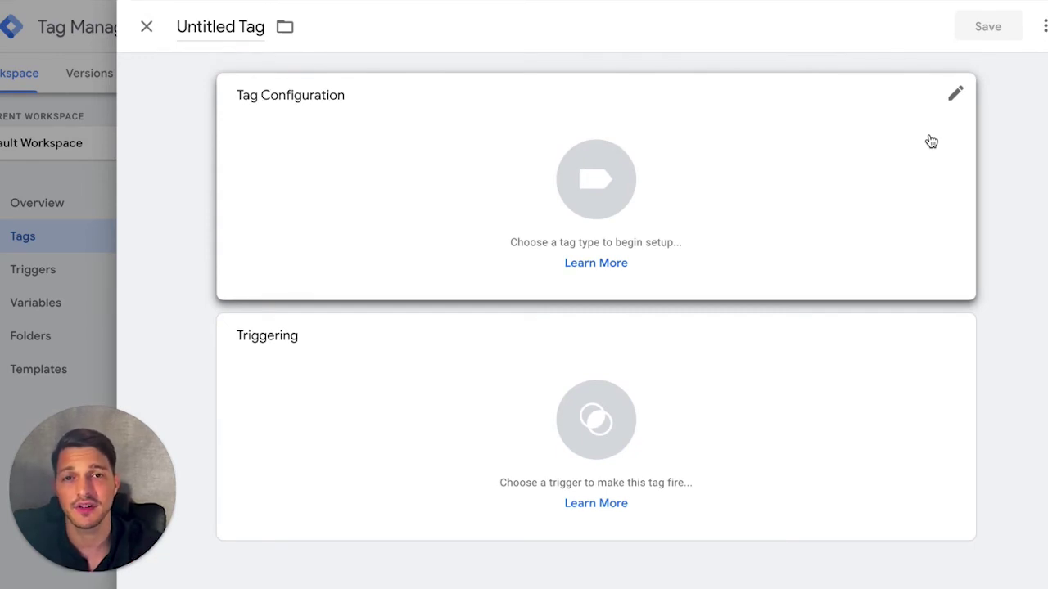
{"action": "left_click", "coordinate": [1014, 176]}
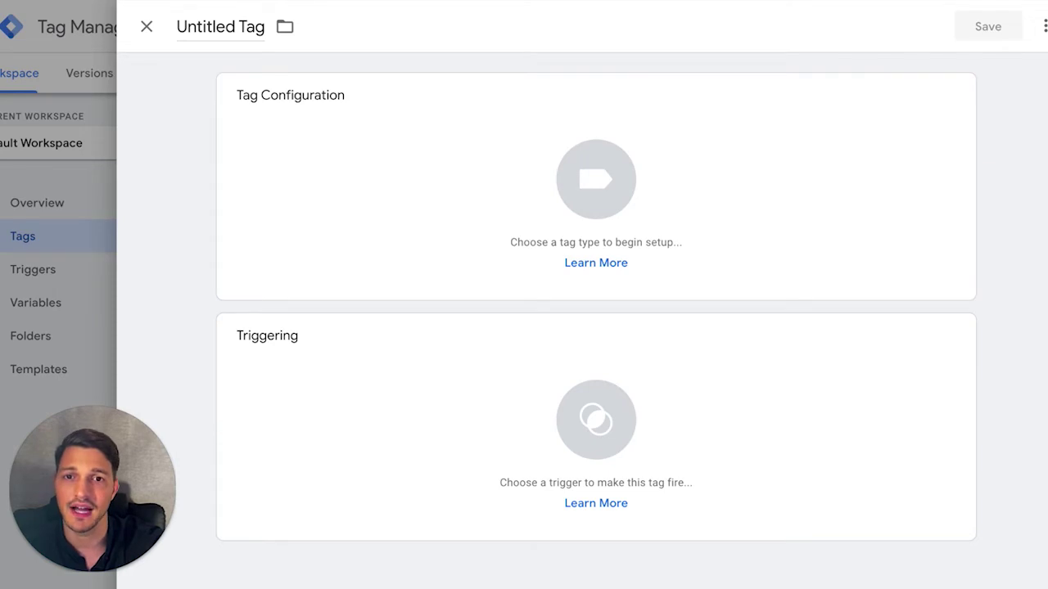
{"action": "left_click", "coordinate": [1015, 202]}
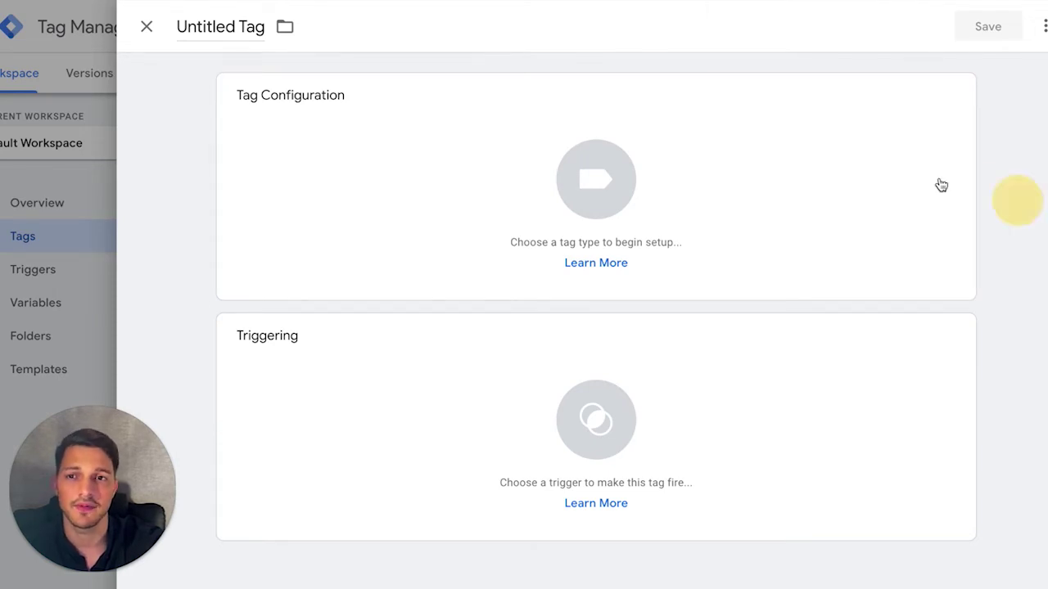
{"action": "left_click", "coordinate": [228, 31]}
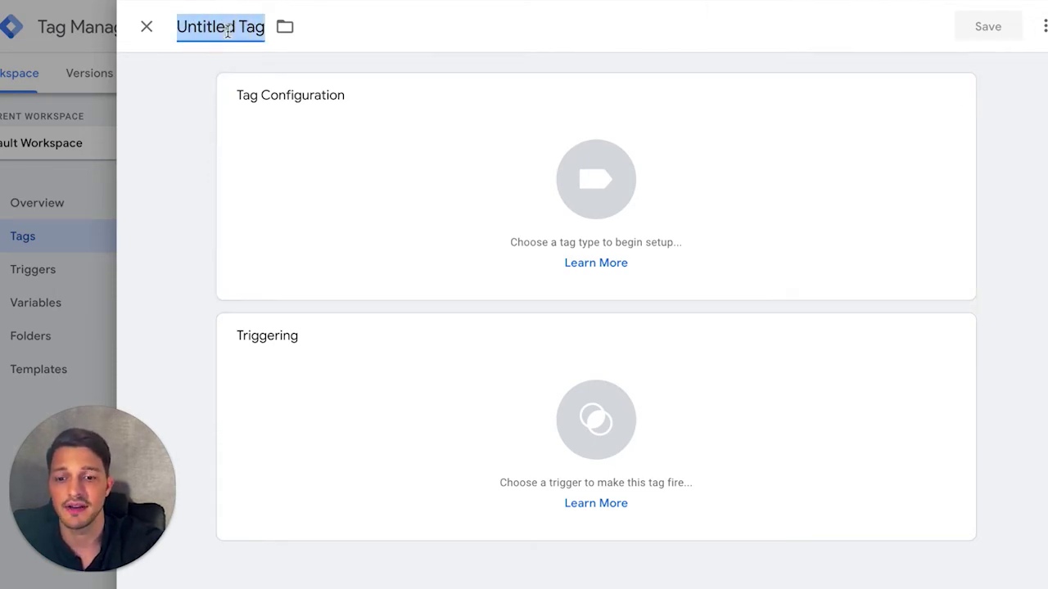
{"action": "type", "text": "B"}
{"action": "type", "text": "N"}
{"action": "key", "text": "BackSpace"}
{"action": "key", "text": "BackSpace"}
{"action": "type", "text": "Ne wBo"}
{"action": "key", "text": "BackSpace"}
{"action": "key", "text": "BackSpace"}
{"action": "key", "text": "BackSpace"}
{"action": "key", "text": "BackSpace"}
{"action": "type", "text": "w Booked Call"}
{"action": "key", "text": "Return"}
Set the New Booked Call tag's type to Google Ads Conversion Tracking
{"action": "left_click", "coordinate": [419, 149]}
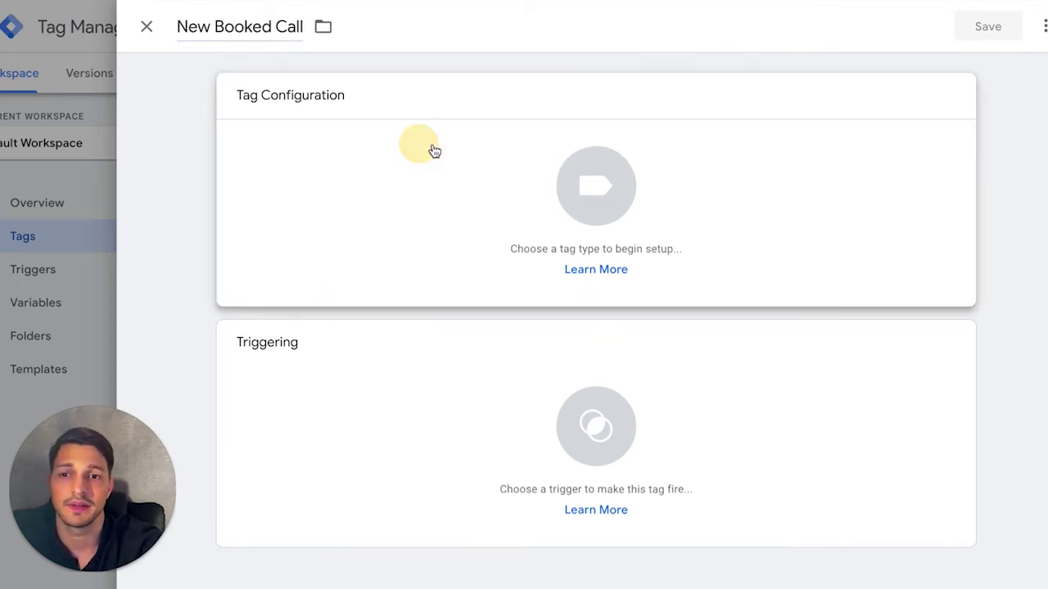
{"action": "scroll", "coordinate": [751, 300], "scroll_direction": "down", "scroll_amount": 1}
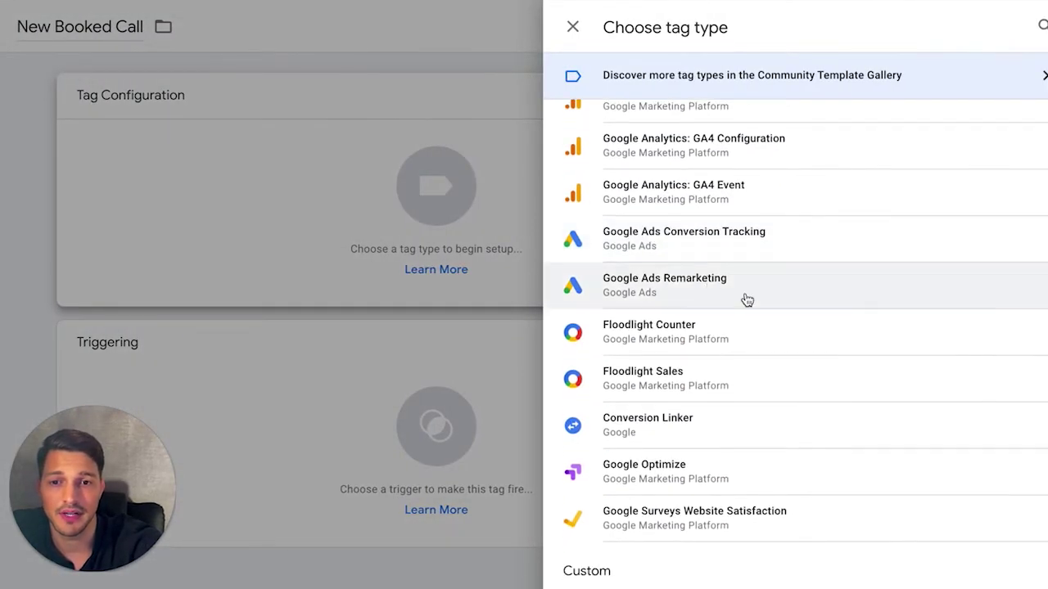
{"action": "left_click", "coordinate": [690, 244]}
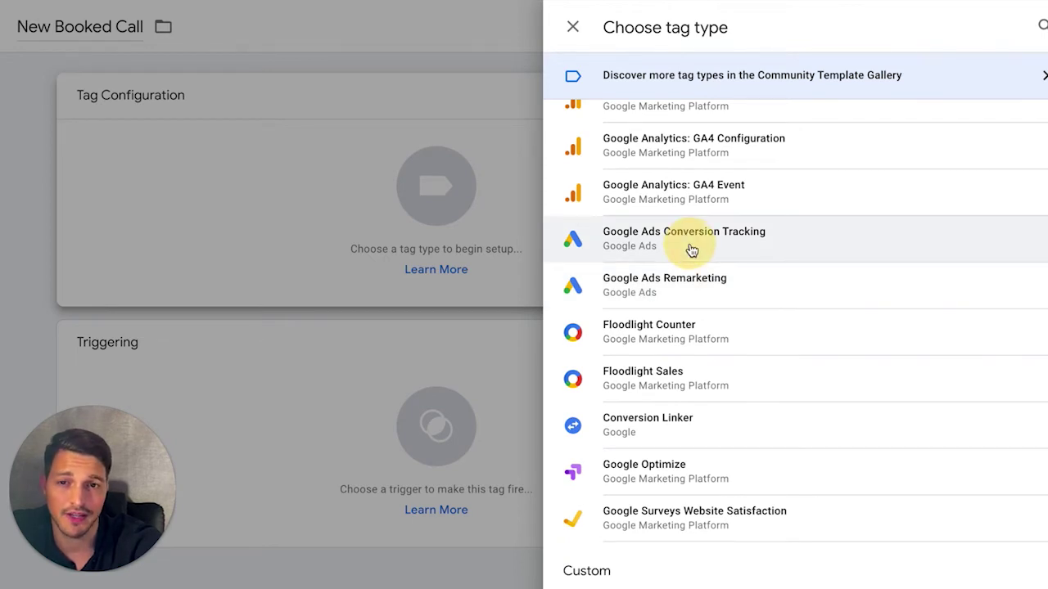
{"action": "scroll", "coordinate": [525, 278], "scroll_direction": "down", "scroll_amount": 1}
{"action": "scroll", "coordinate": [525, 278], "scroll_direction": "down", "scroll_amount": 2}
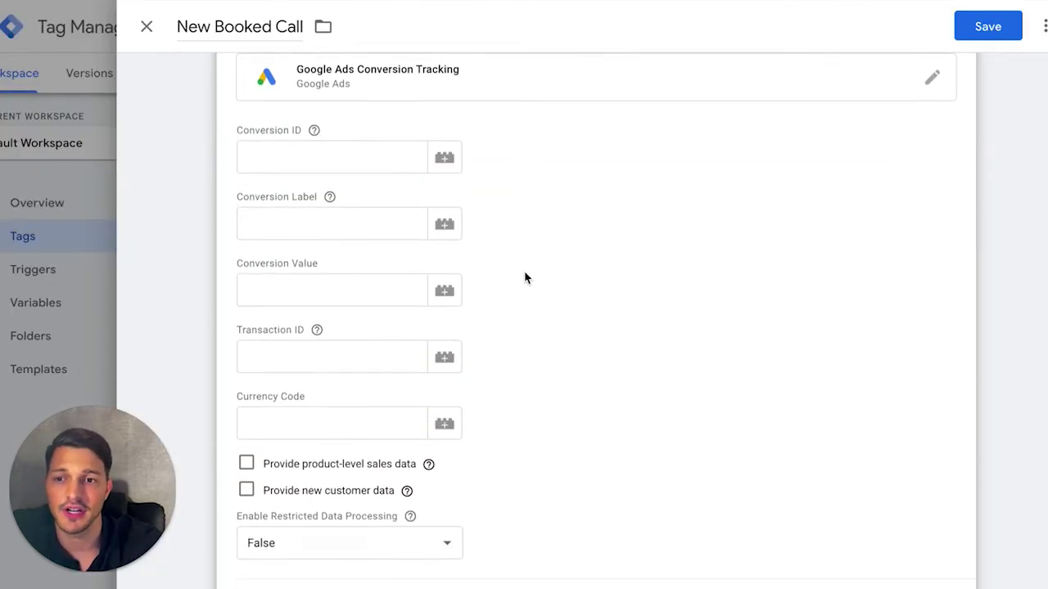
{"action": "scroll", "coordinate": [697, 261], "scroll_direction": "down", "scroll_amount": 1}
Copy the conversion ID and conversion label from the Google Ads tag setup page into the matching fields of the New Booked Call tag
{"action": "left_click", "coordinate": [695, 243]}
{"action": "scroll", "coordinate": [689, 257], "scroll_direction": "up", "scroll_amount": 4}
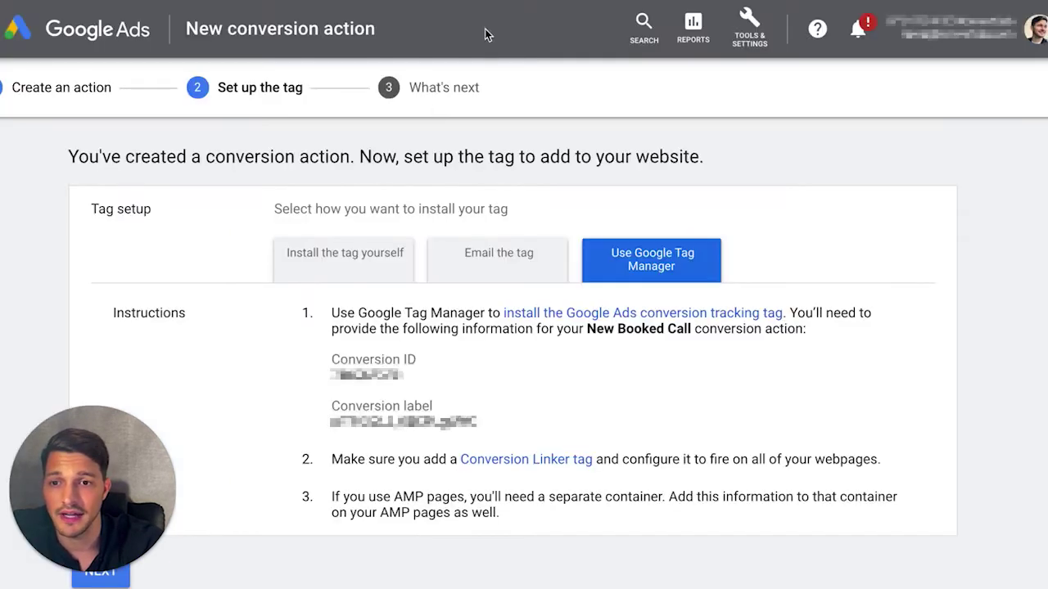
{"action": "left_click_drag", "start_coordinate": [330, 374], "coordinate": [583, 364]}
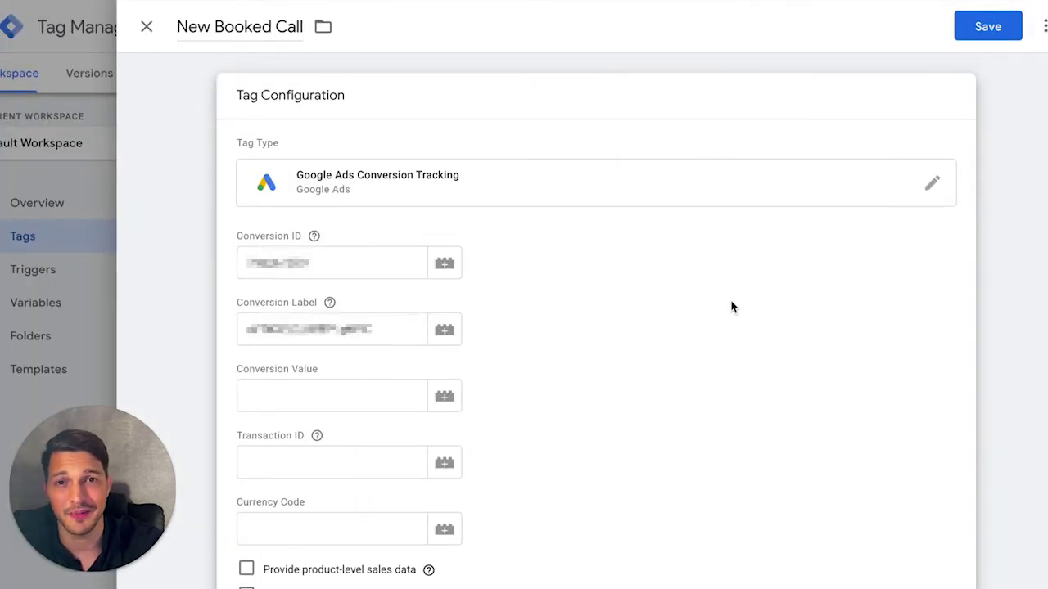
Examine the New Booked Call tag's Conversion Linking and Advanced Settings, including tag sequencing and metadata, and close the tag configuration
{"action": "scroll", "coordinate": [733, 307], "scroll_direction": "down", "scroll_amount": 4}
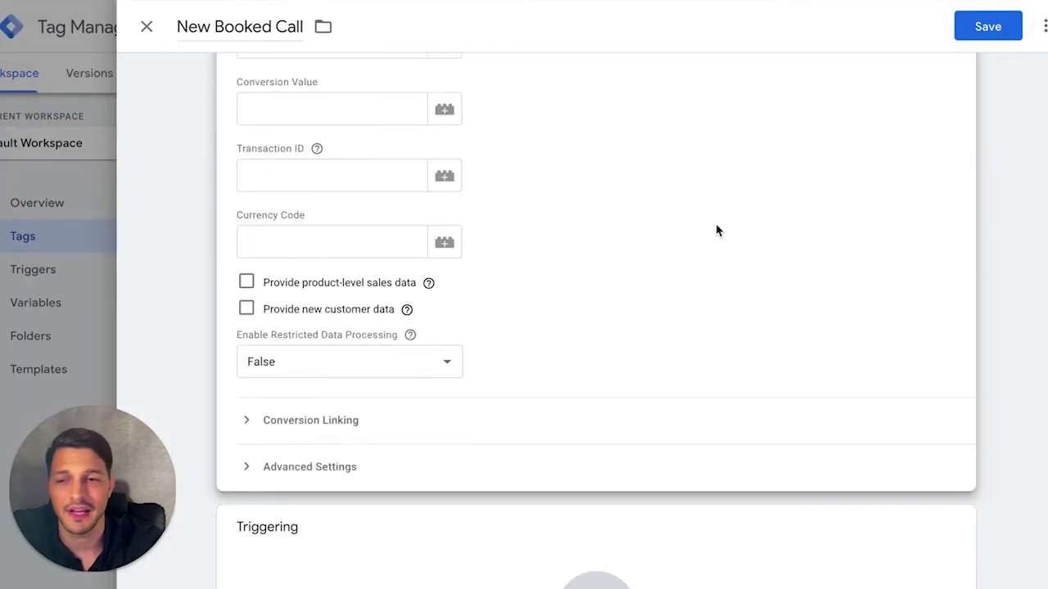
{"action": "left_click", "coordinate": [360, 421]}
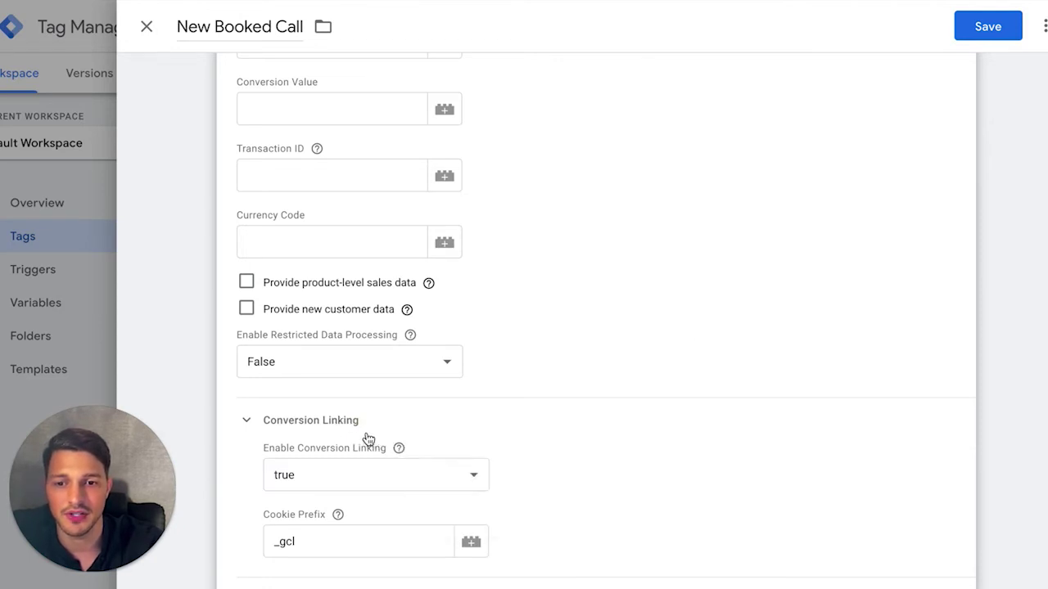
{"action": "left_click", "coordinate": [342, 420]}
{"action": "left_click", "coordinate": [381, 468]}
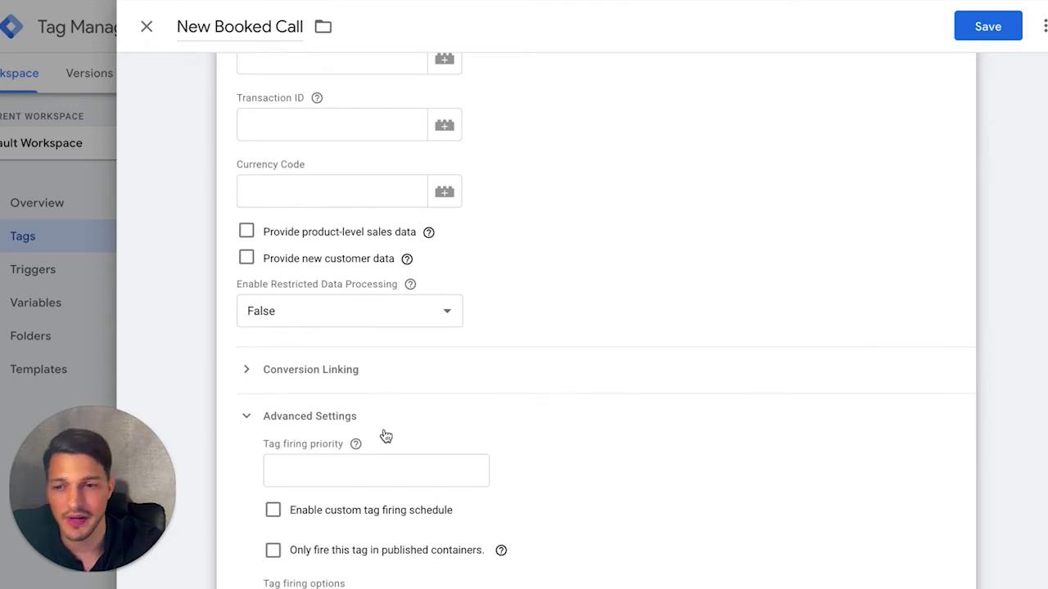
{"action": "scroll", "coordinate": [468, 451], "scroll_direction": "down", "scroll_amount": 1}
{"action": "left_click", "coordinate": [336, 575]}
{"action": "scroll", "coordinate": [323, 445], "scroll_direction": "down", "scroll_amount": 2}
{"action": "left_click", "coordinate": [338, 404]}
{"action": "left_click", "coordinate": [344, 445]}
{"action": "left_click", "coordinate": [344, 445]}
{"action": "left_click", "coordinate": [321, 404]}
{"action": "scroll", "coordinate": [322, 407], "scroll_direction": "up", "scroll_amount": 2}
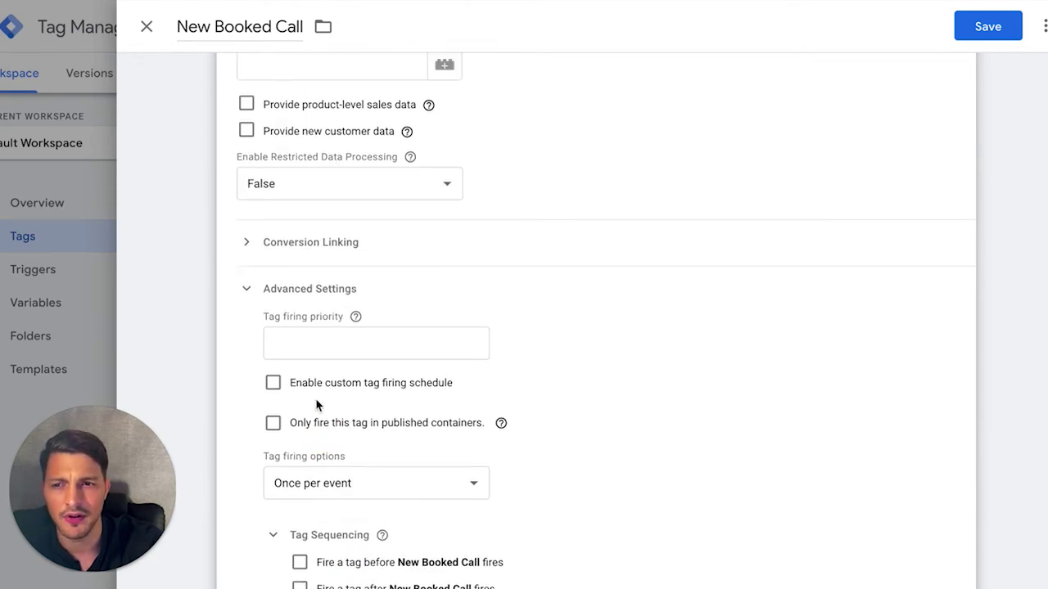
{"action": "scroll", "coordinate": [327, 328], "scroll_direction": "down", "scroll_amount": 1}
{"action": "left_click", "coordinate": [336, 232]}
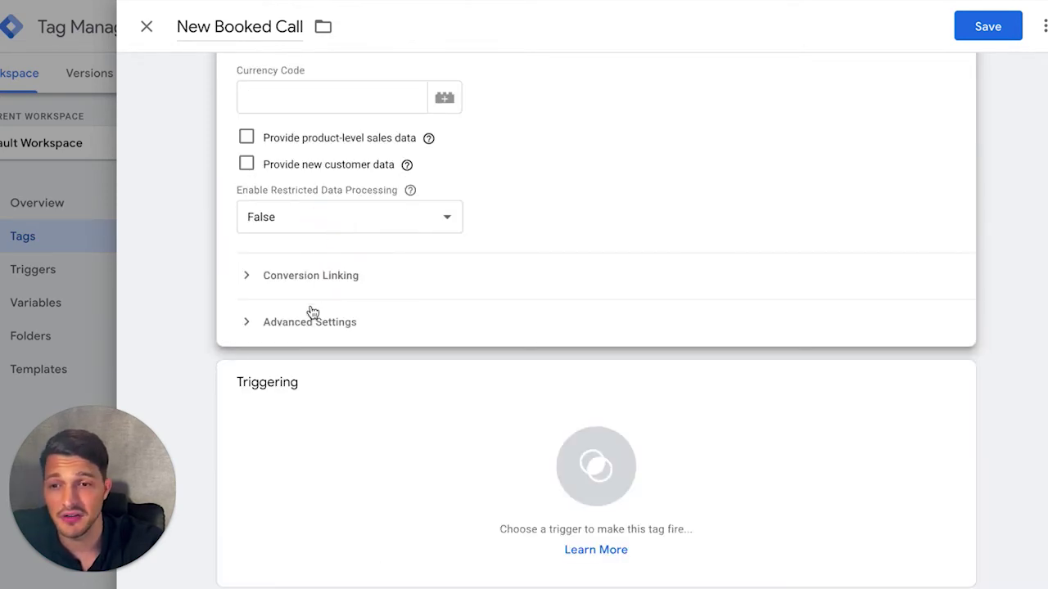
{"action": "left_click", "coordinate": [187, 347]}
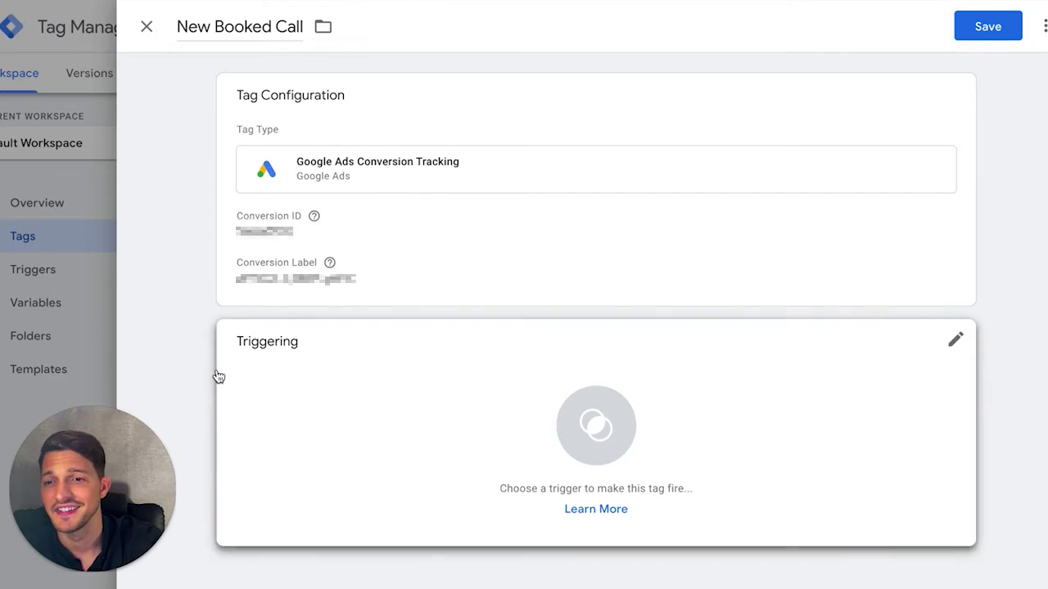
Create a new trigger for the New Booked Call tag and name it "Booked Call - TYP"
{"action": "left_click", "coordinate": [891, 378]}
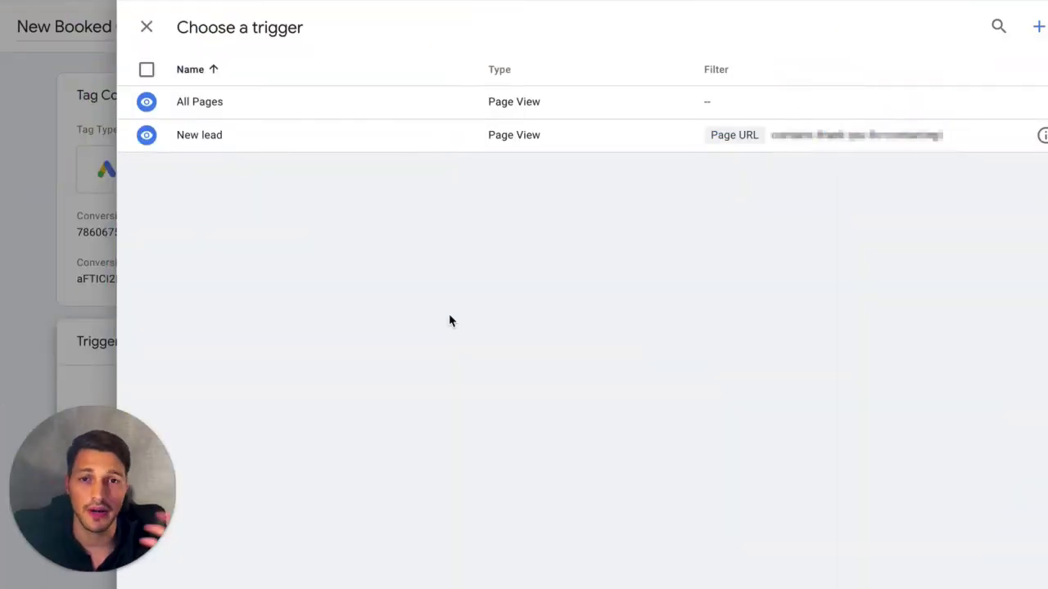
{"action": "left_click", "coordinate": [1039, 28]}
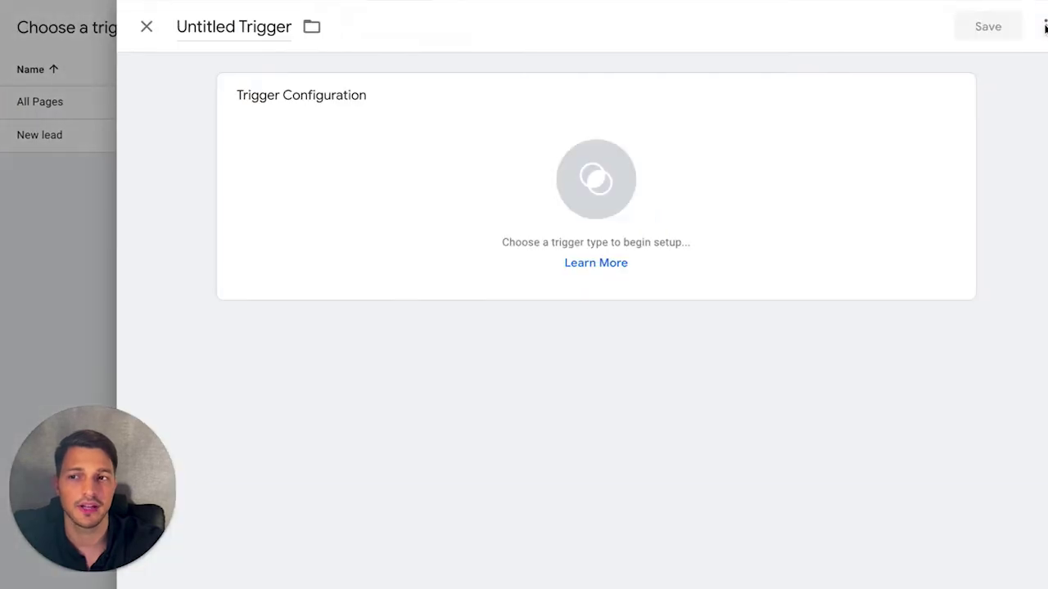
{"action": "left_click", "coordinate": [206, 29]}
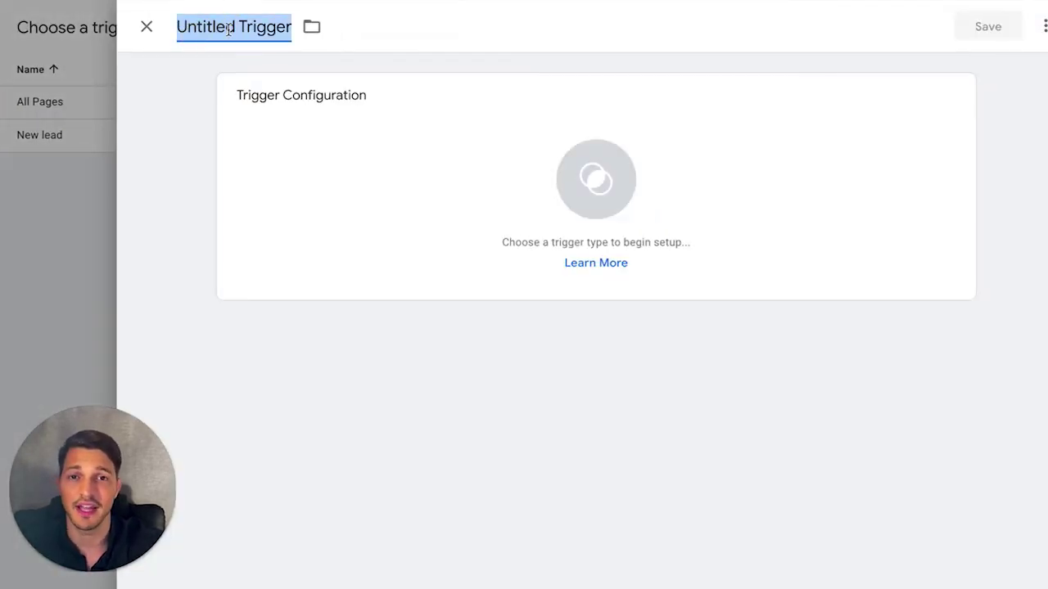
{"action": "type", "text": "Bo"}
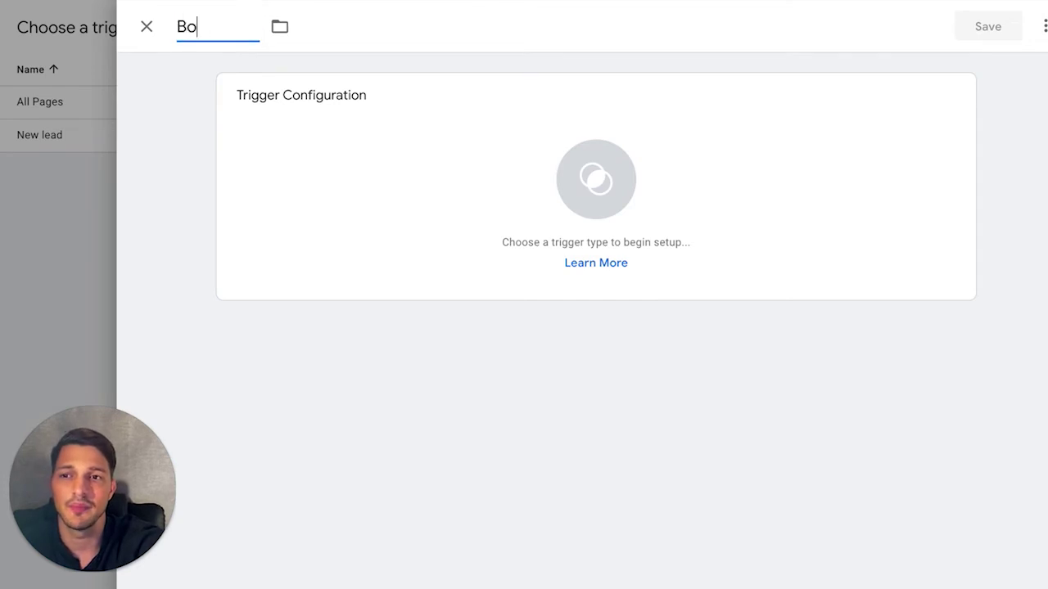
{"action": "type", "text": "oked Call - TYP"}
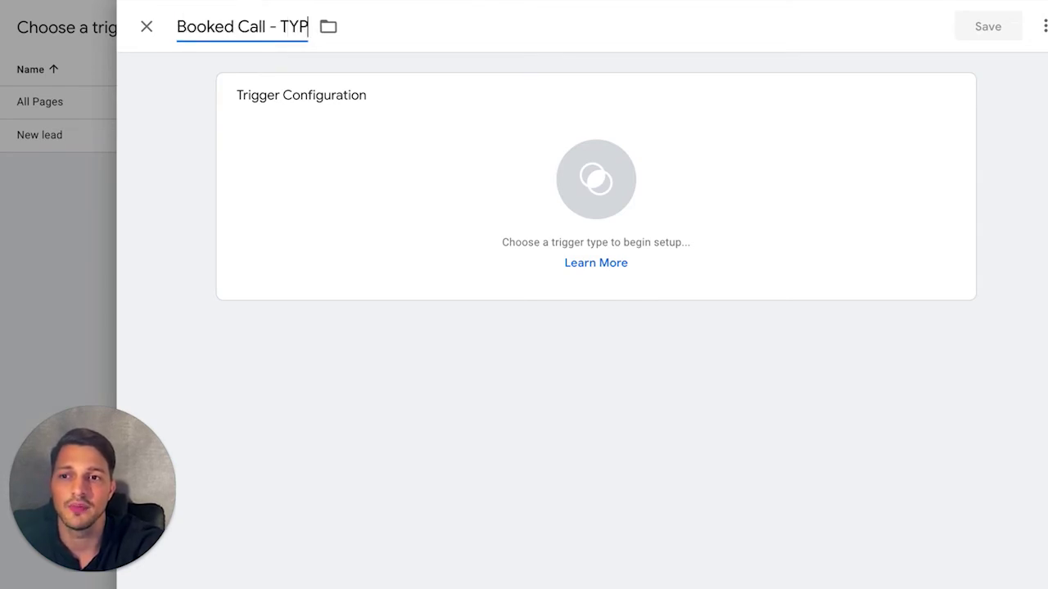
Browse the available trigger types and try out Element Visibility, Form Submission and YouTube Video to compare their settings
{"action": "left_click", "coordinate": [416, 273]}
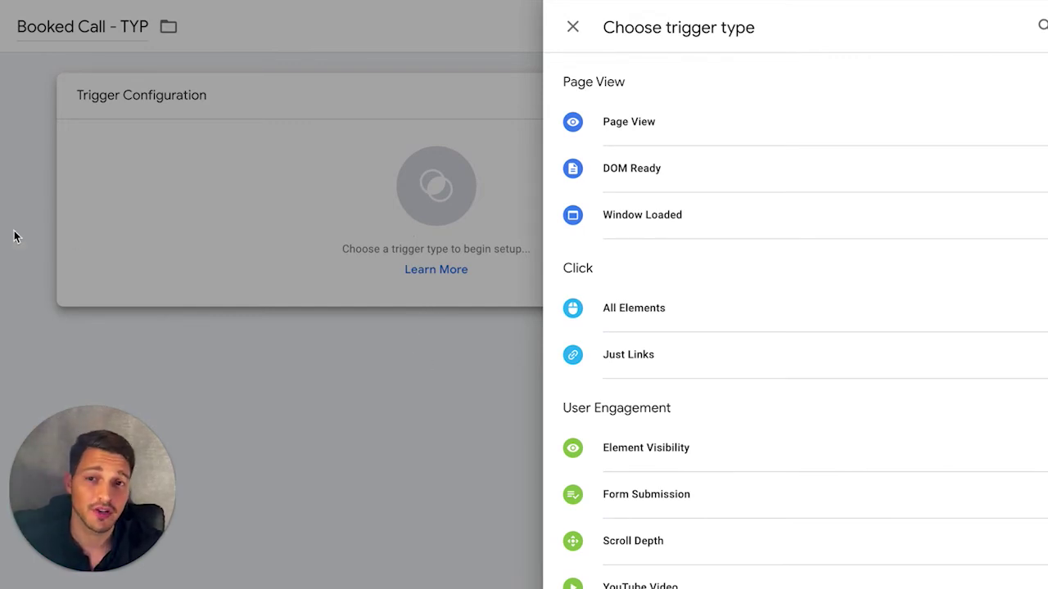
{"action": "mouse_move", "coordinate": [790, 14]}
{"action": "left_mouse_down"}
{"action": "mouse_move", "coordinate": [514, 24]}
{"action": "mouse_move", "coordinate": [752, 19]}
{"action": "left_mouse_up"}
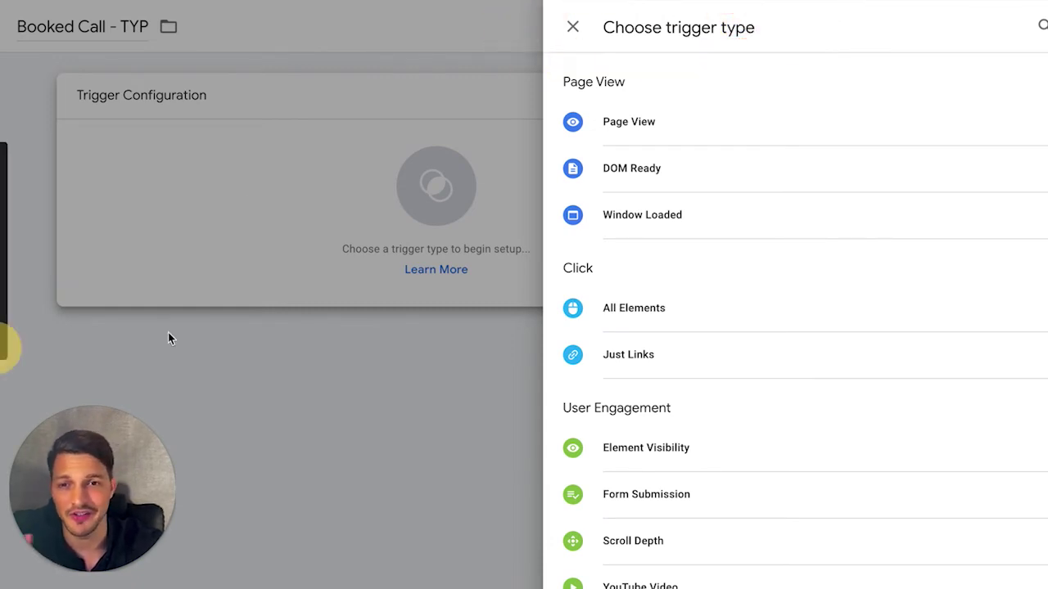
{"action": "mouse_move", "coordinate": [704, 93]}
{"action": "left_mouse_down"}
{"action": "mouse_move", "coordinate": [636, 87]}
{"action": "mouse_move", "coordinate": [702, 112]}
{"action": "mouse_move", "coordinate": [681, 88]}
{"action": "left_mouse_up"}
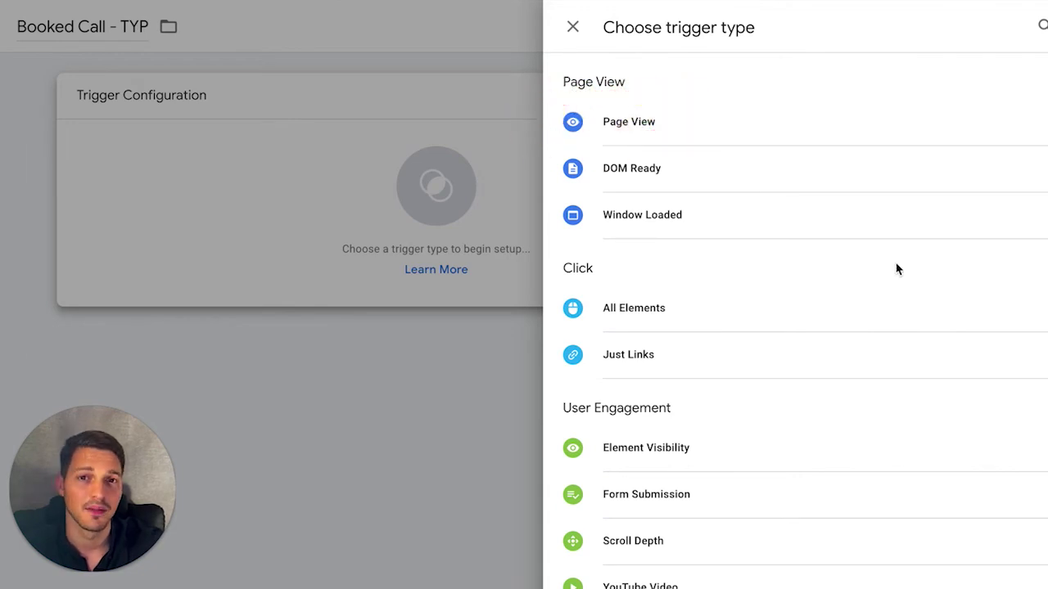
{"action": "scroll", "coordinate": [839, 271], "scroll_direction": "down", "scroll_amount": 1}
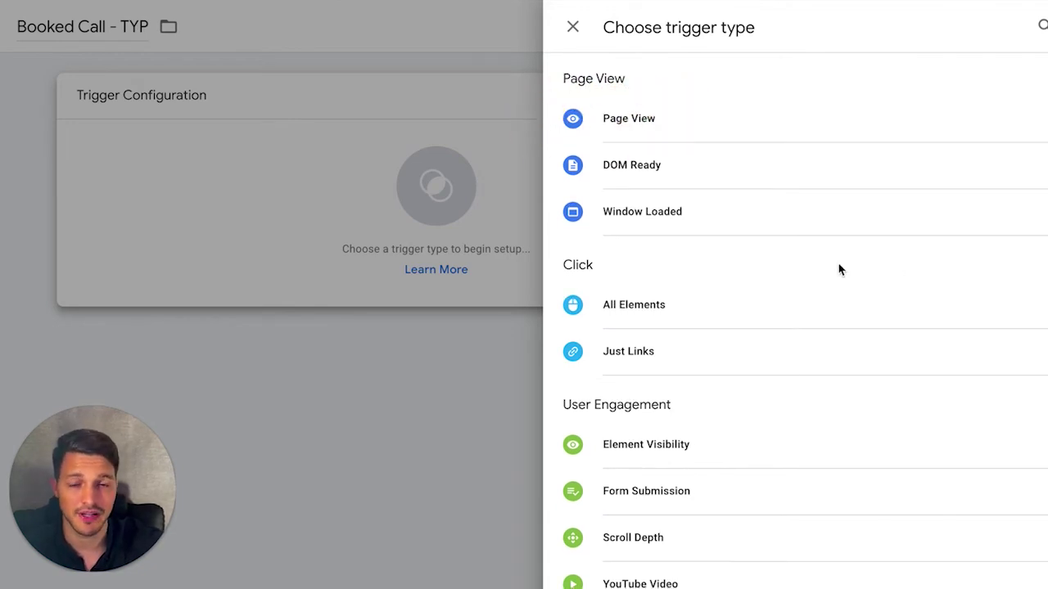
{"action": "scroll", "coordinate": [799, 261], "scroll_direction": "down", "scroll_amount": 3}
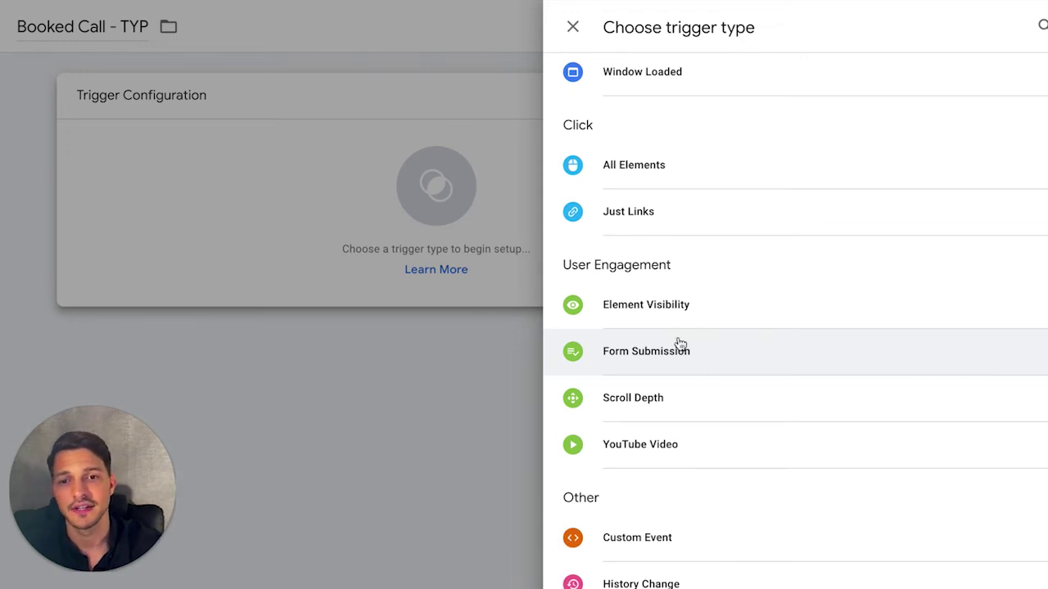
{"action": "scroll", "coordinate": [735, 348], "scroll_direction": "up", "scroll_amount": 2}
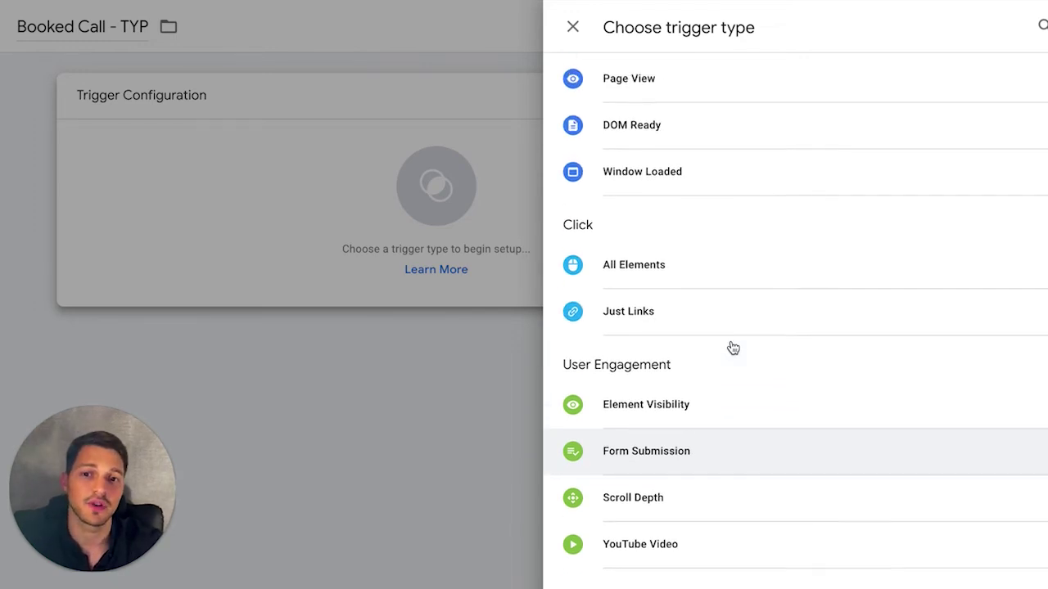
{"action": "left_click", "coordinate": [680, 467]}
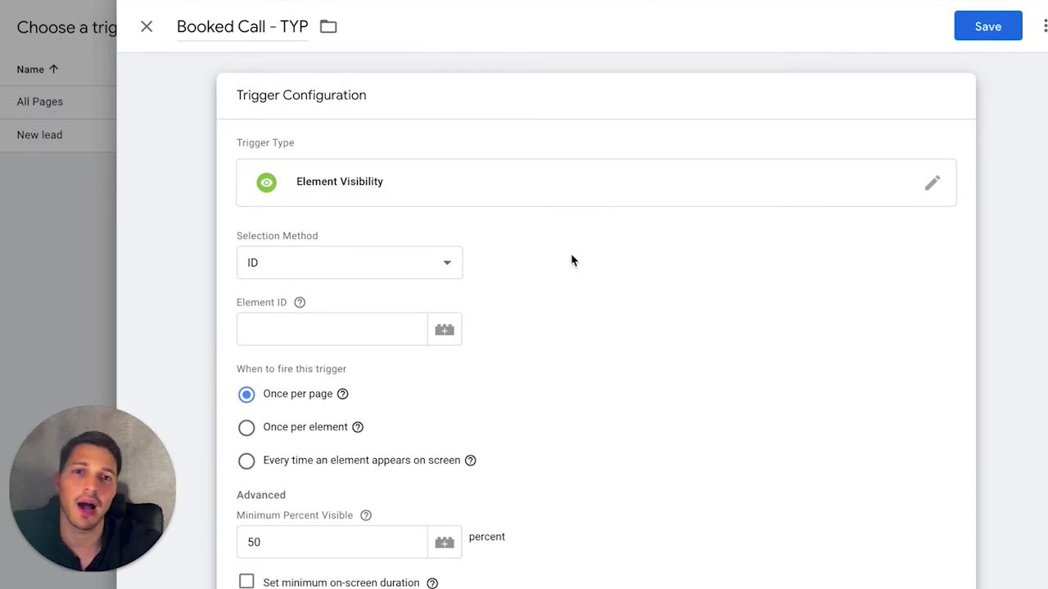
{"action": "left_click", "coordinate": [907, 182]}
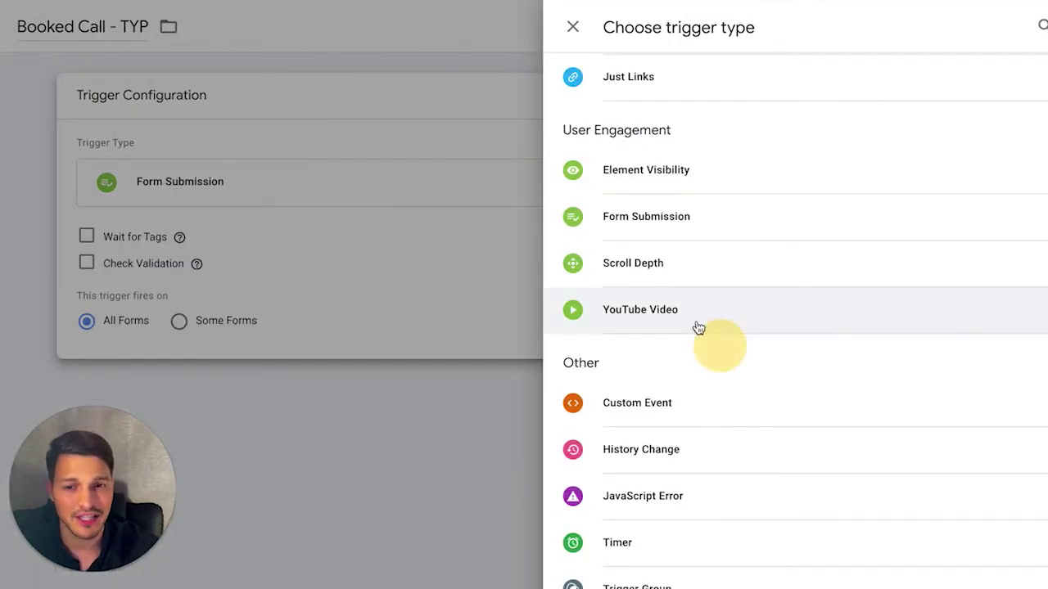
{"action": "left_click", "coordinate": [666, 309]}
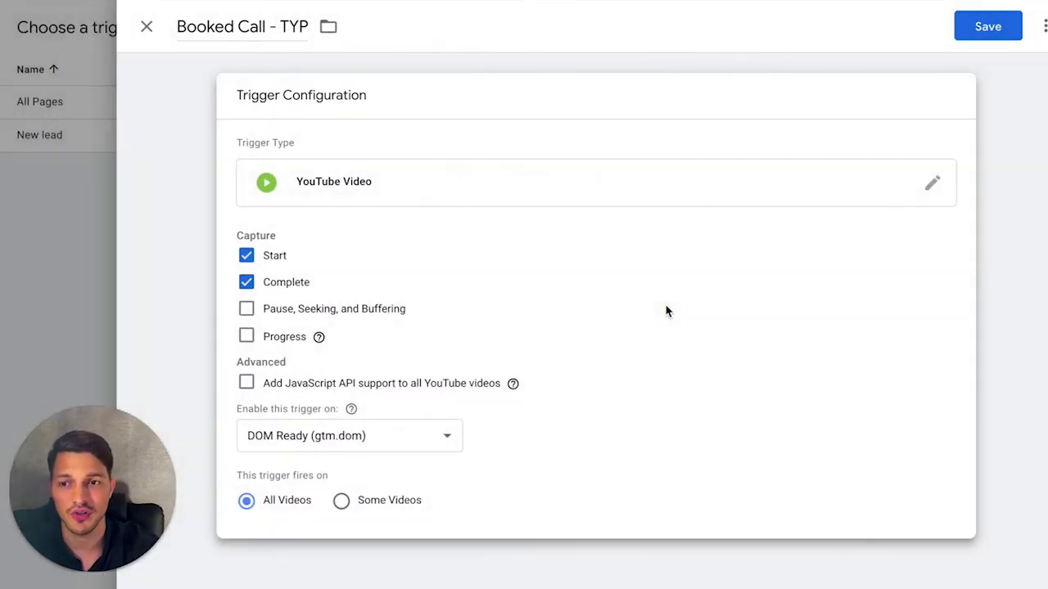
Set the Booked Call - TYP trigger's type to Page View and make it fire on Some Page Views
{"action": "left_click", "coordinate": [937, 191]}
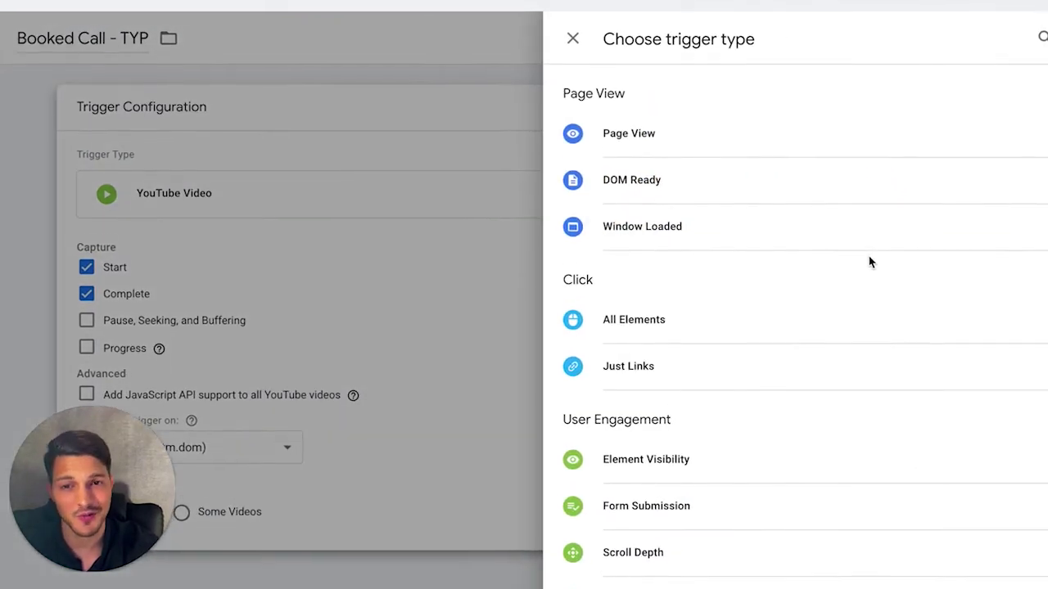
{"action": "left_click", "coordinate": [715, 128]}
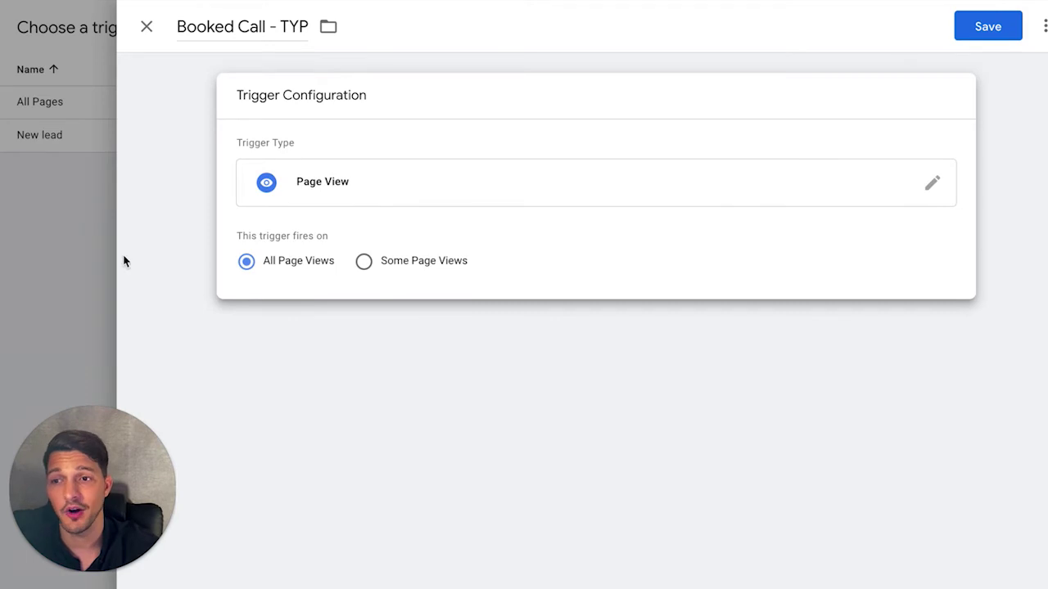
{"action": "left_click", "coordinate": [415, 372]}
{"action": "left_click", "coordinate": [386, 251]}
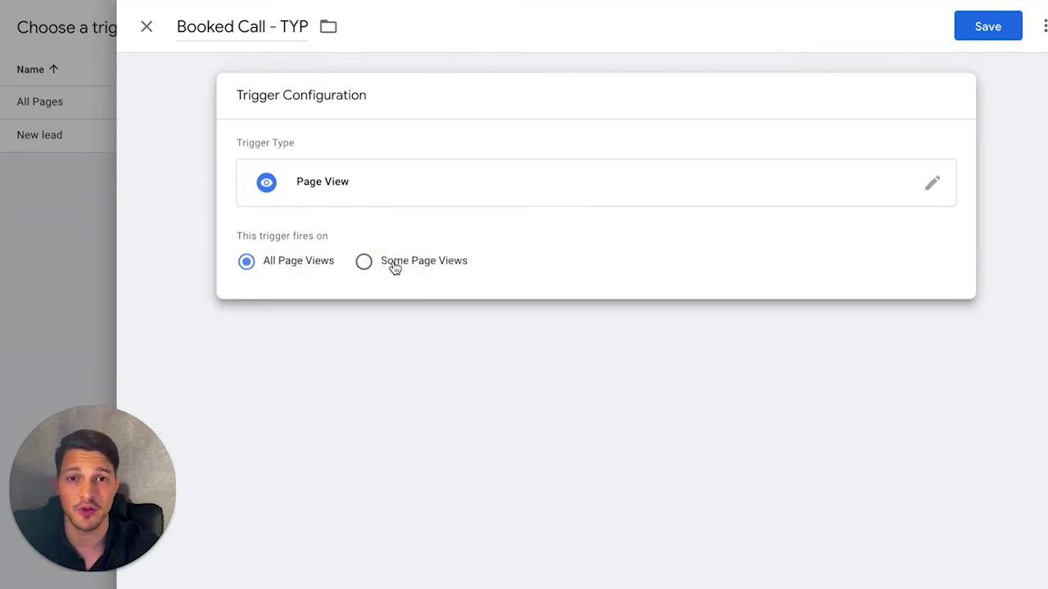
{"action": "left_click", "coordinate": [393, 262]}
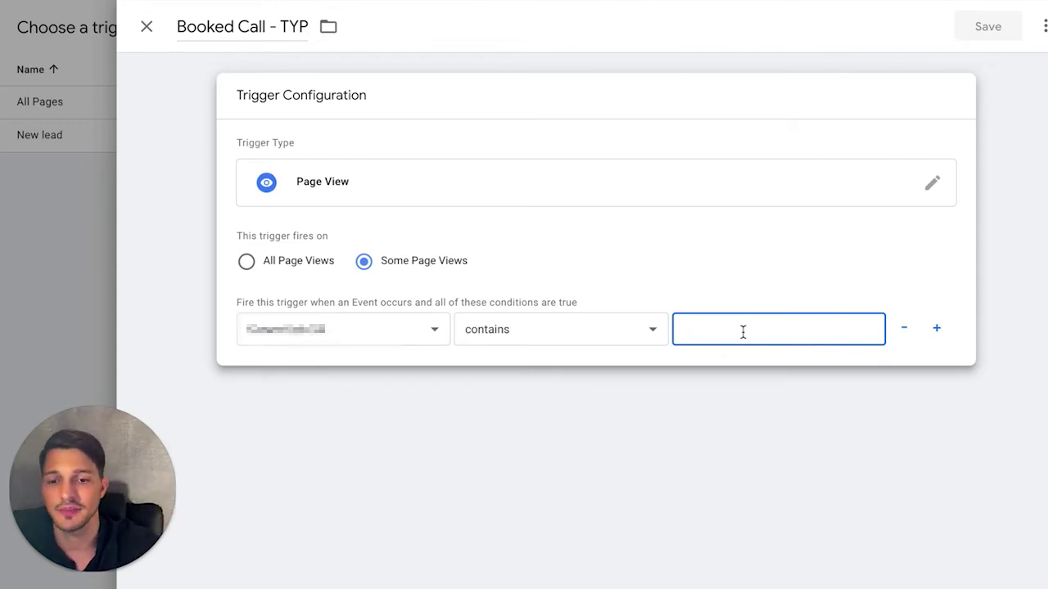
Set the trigger's firing condition to contains "new-booked-call-thanks" and save the trigger to the New Booked Call tag
{"action": "type", "text": "new"}
{"action": "key", "text": "BackSpace"}
{"action": "key", "text": "BackSpace"}
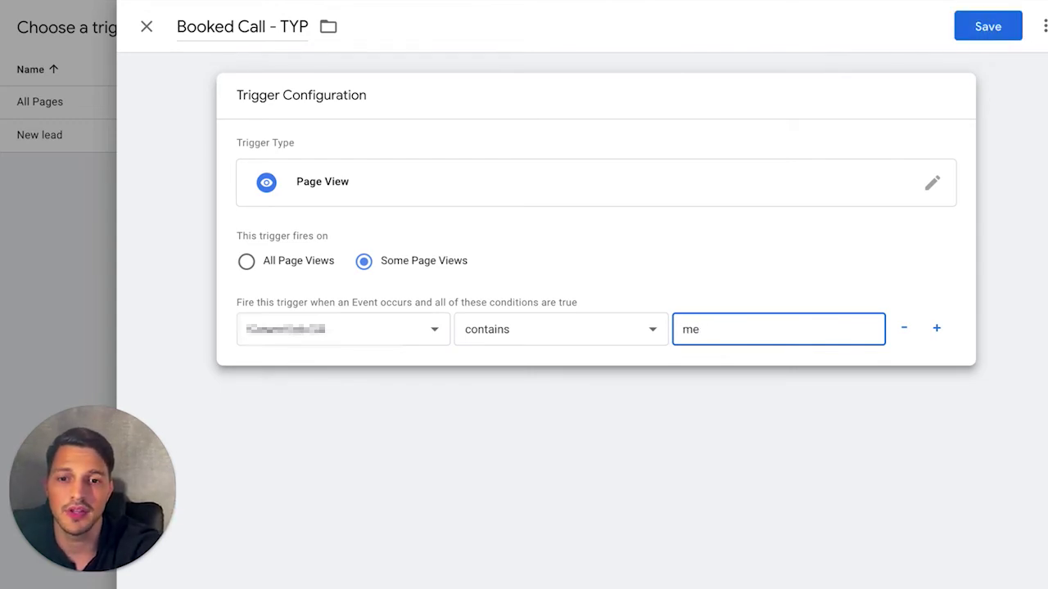
{"action": "type", "text": "ew-booked"}
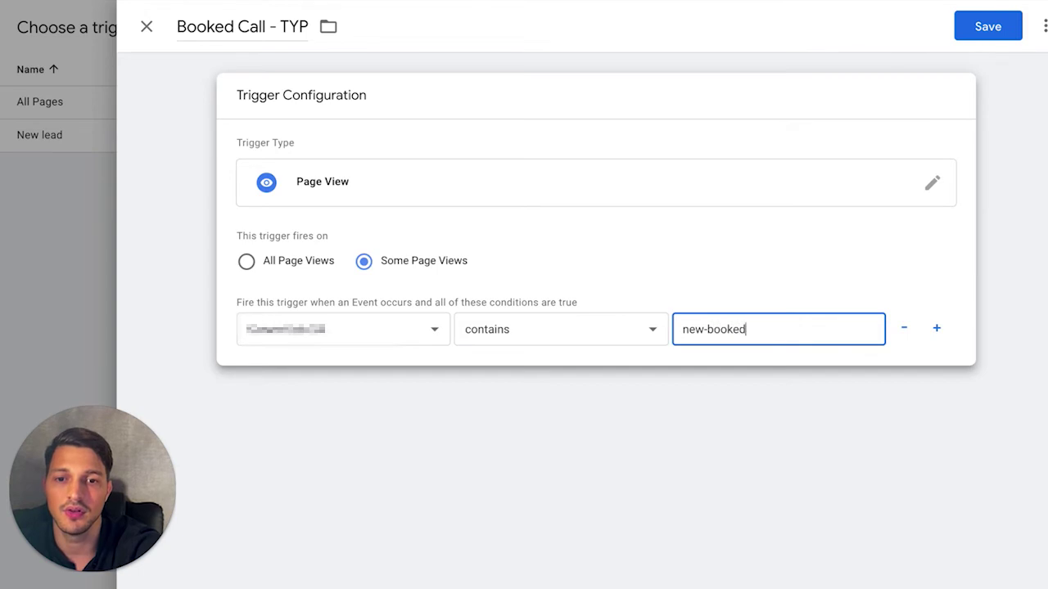
{"action": "type", "text": "-call-thanks"}
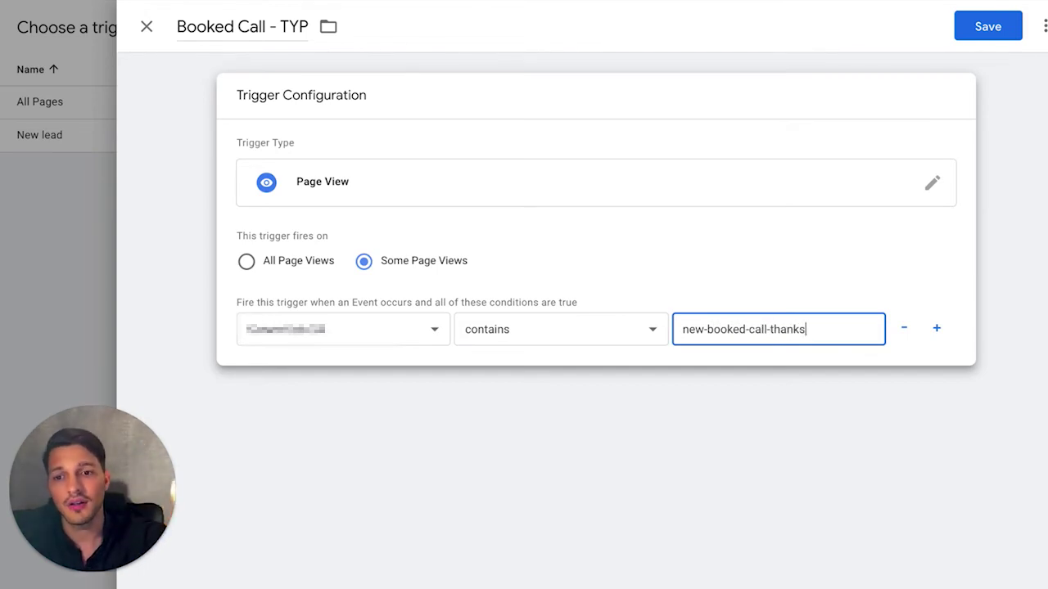
{"action": "left_click_drag", "start_coordinate": [806, 329], "coordinate": [698, 330]}
{"action": "left_click", "coordinate": [706, 362]}
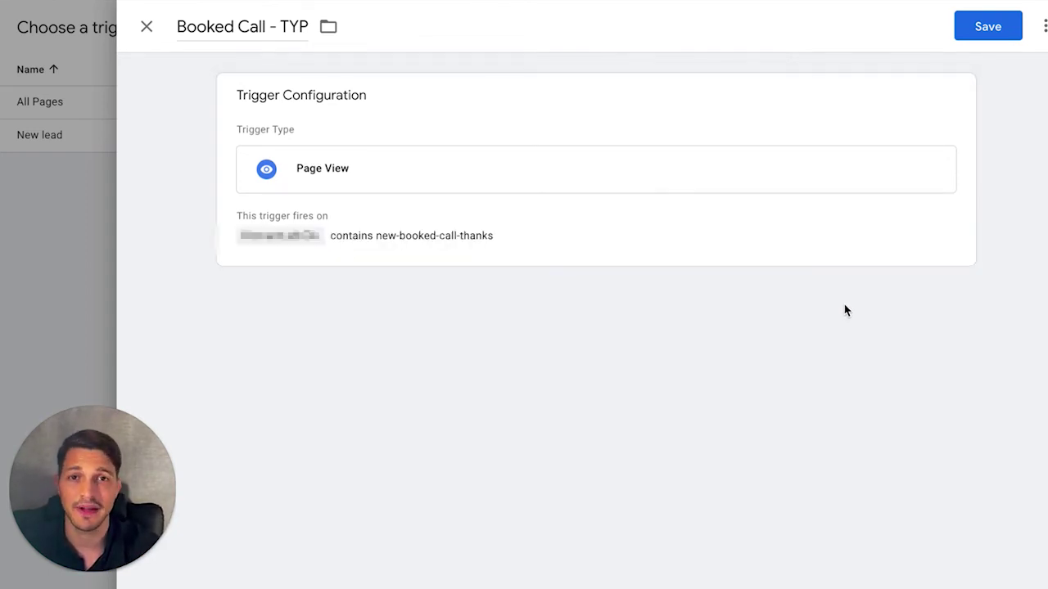
{"action": "left_click", "coordinate": [984, 30]}
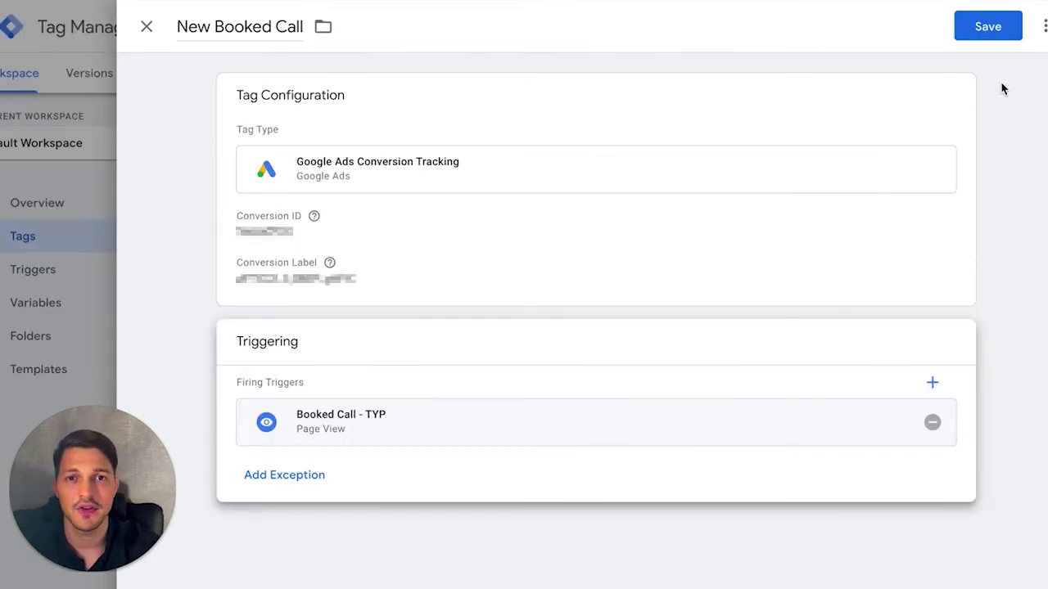
{"action": "left_click", "coordinate": [1015, 106]}
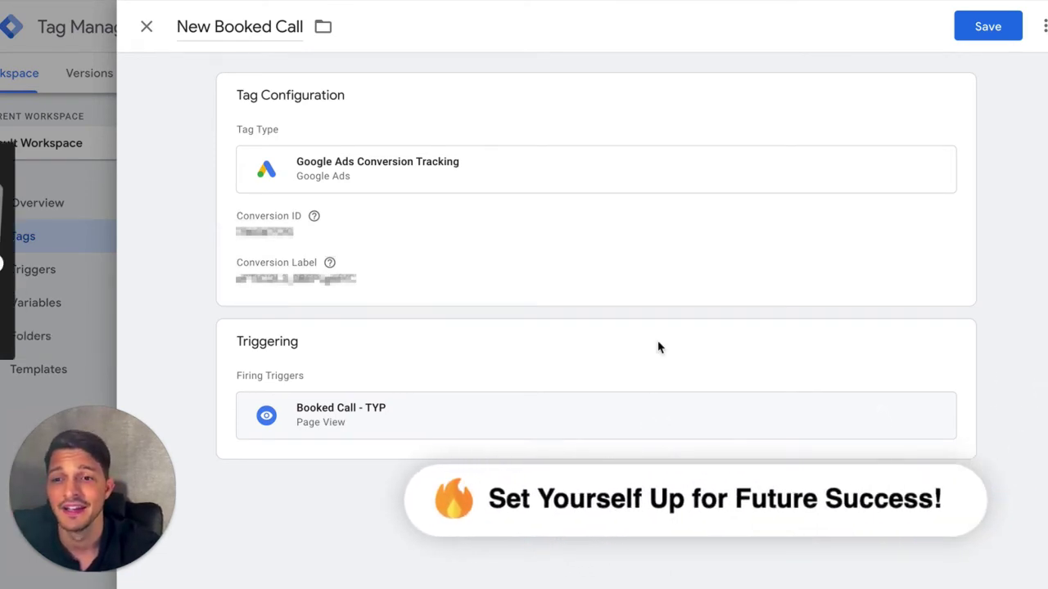
{"action": "key", "text": "super+shift+d"}
{"action": "mouse_move", "coordinate": [157, 71]}
{"action": "left_mouse_down"}
{"action": "mouse_move", "coordinate": [223, 127]}
{"action": "mouse_move", "coordinate": [175, 132]}
{"action": "left_mouse_up"}
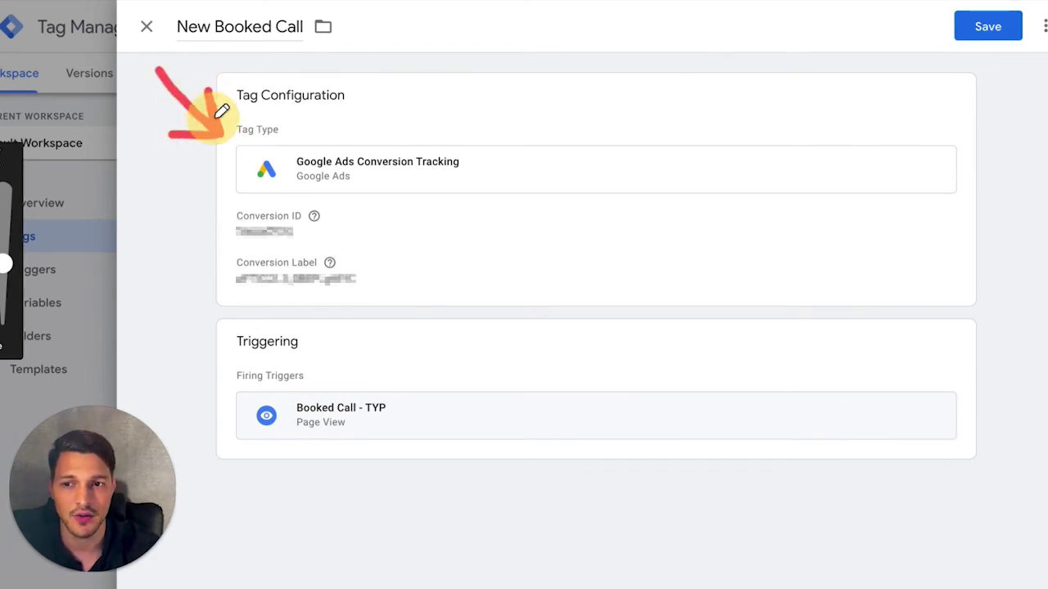
{"action": "key", "text": "Escape"}
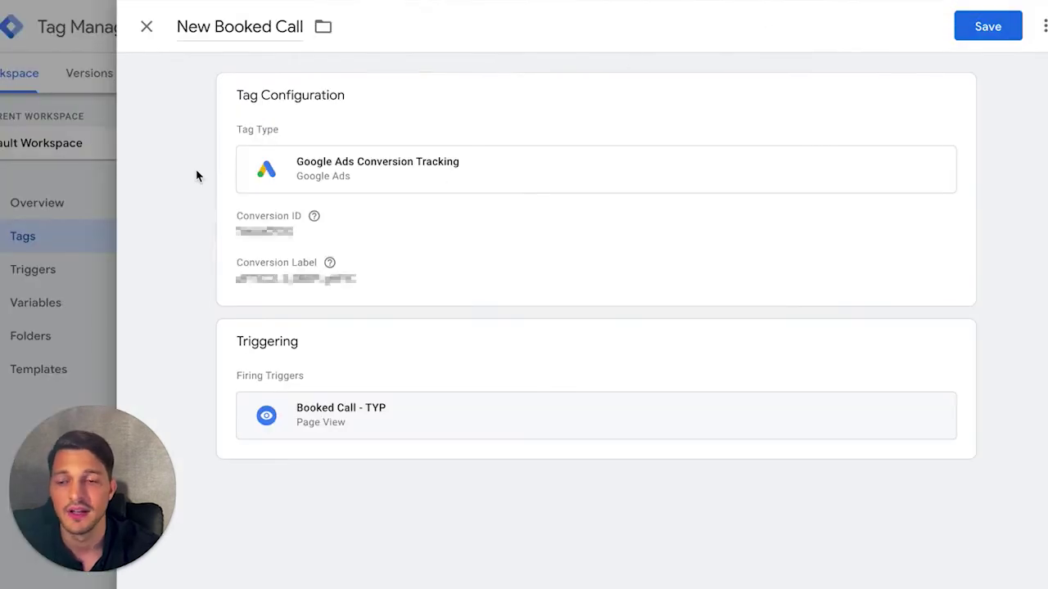
{"action": "left_click", "coordinate": [172, 189]}
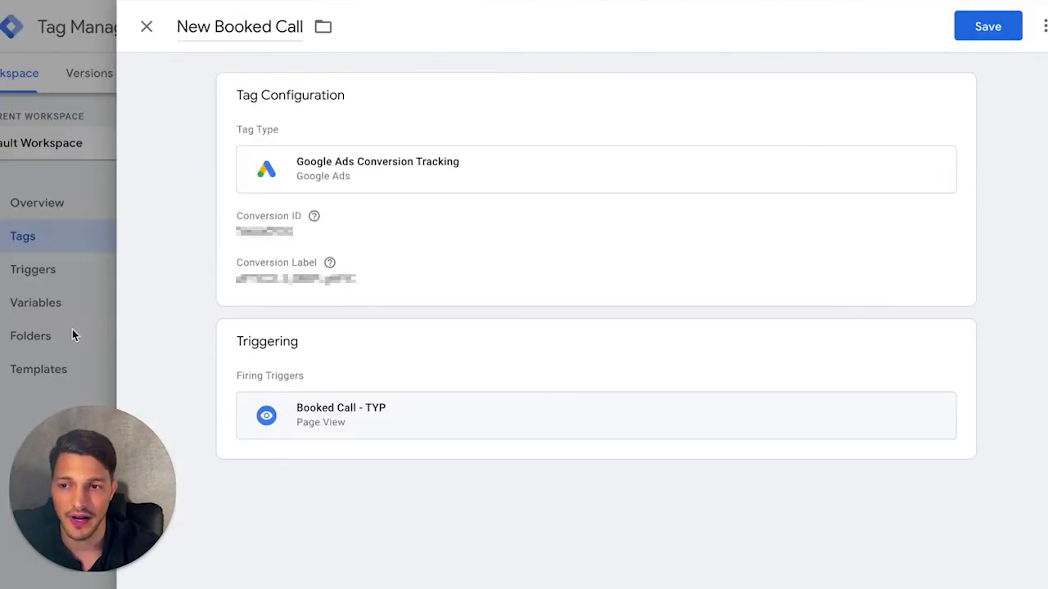
{"action": "left_click_drag", "start_coordinate": [170, 264], "coordinate": [222, 353]}
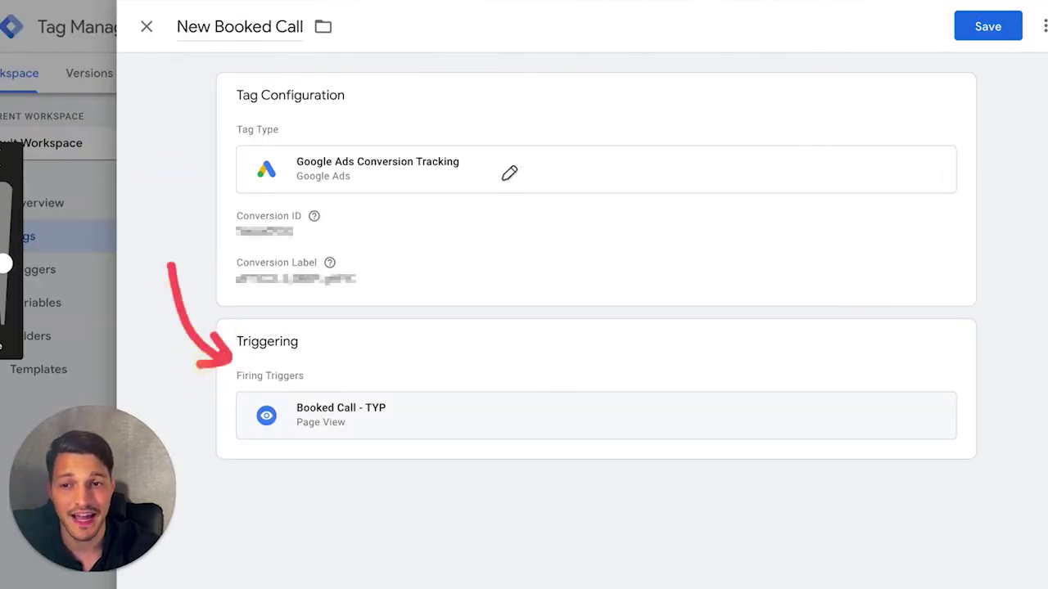
{"action": "mouse_move", "coordinate": [421, 120]}
{"action": "left_mouse_down"}
{"action": "mouse_move", "coordinate": [514, 146]}
{"action": "mouse_move", "coordinate": [397, 115]}
{"action": "left_mouse_up"}
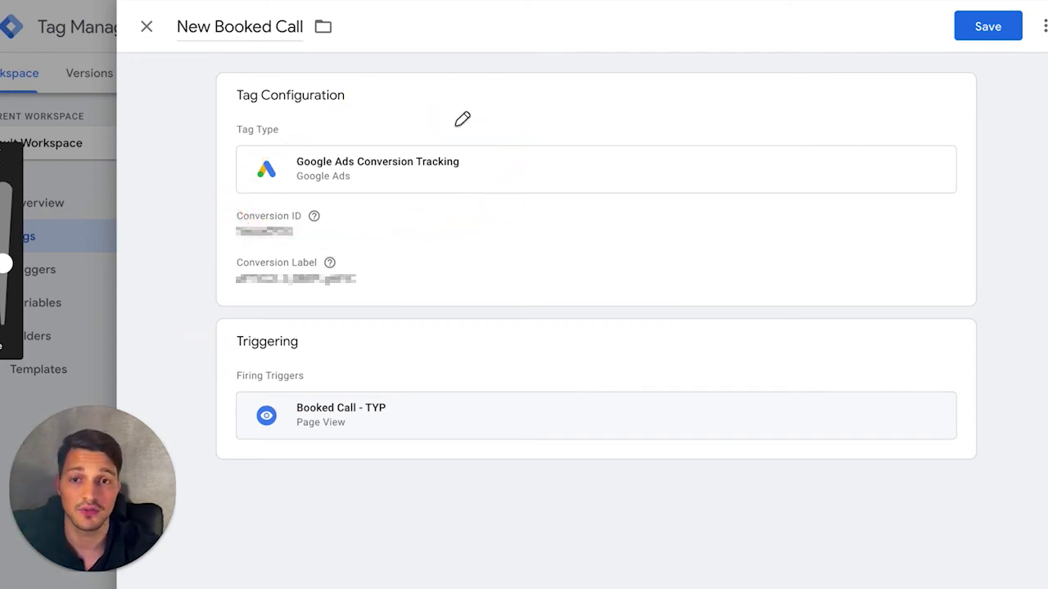
{"action": "mouse_move", "coordinate": [445, 102]}
{"action": "left_mouse_down"}
{"action": "mouse_move", "coordinate": [246, 108]}
{"action": "mouse_move", "coordinate": [420, 110]}
{"action": "left_mouse_up"}
{"action": "mouse_move", "coordinate": [180, 334]}
{"action": "left_mouse_down"}
{"action": "mouse_move", "coordinate": [243, 374]}
{"action": "mouse_move", "coordinate": [210, 382]}
{"action": "left_mouse_up"}
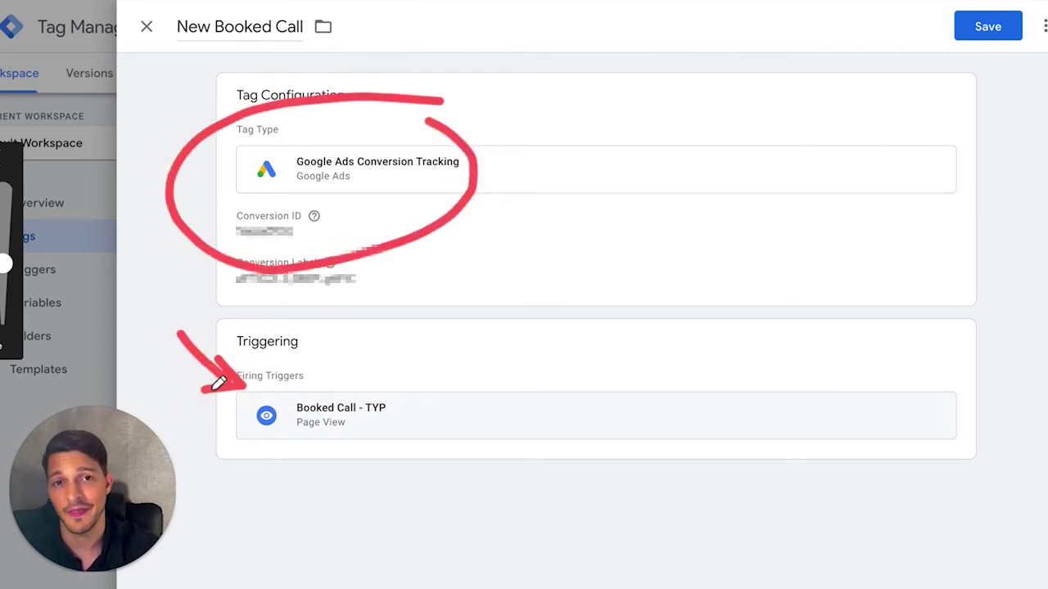
{"action": "key", "text": "e"}
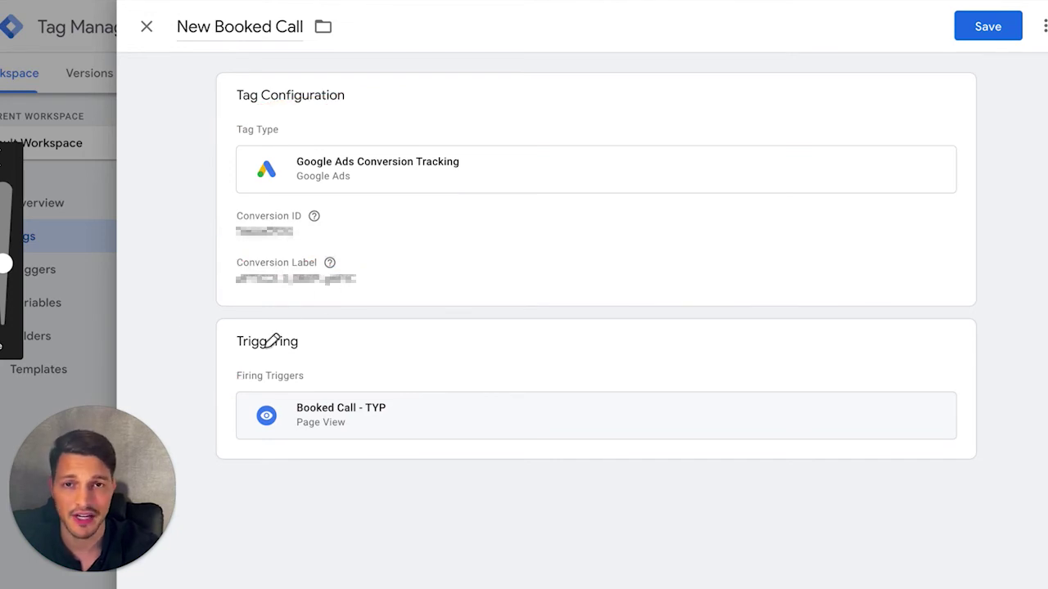
{"action": "key", "text": "Escape"}
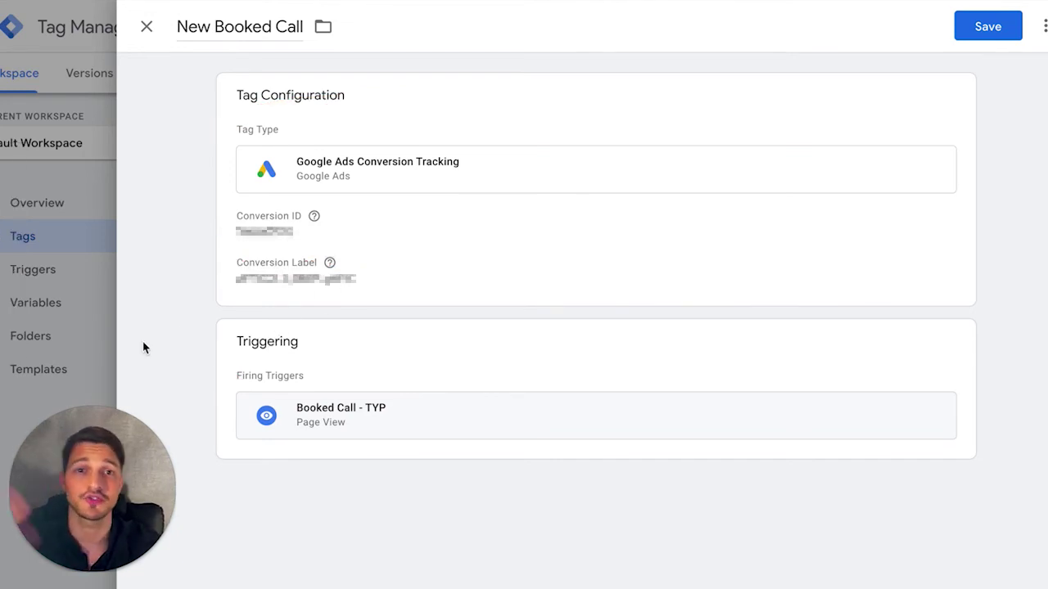
Save the New Booked Call tag and submit the workspace changes with the version name "New Booked Call Conv. Code"
{"action": "left_click", "coordinate": [985, 26]}
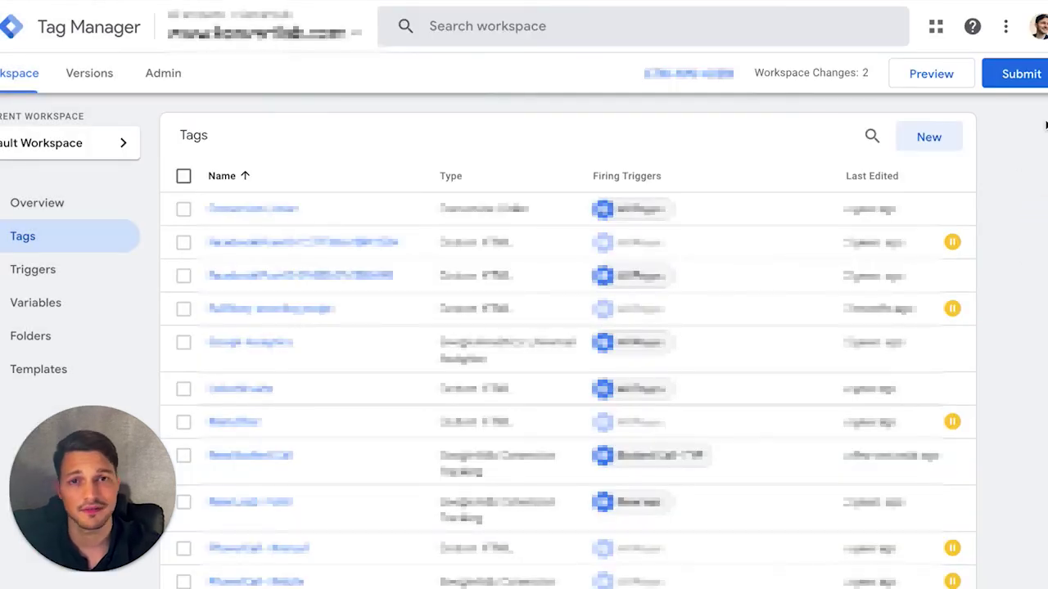
{"action": "left_click", "coordinate": [1038, 77]}
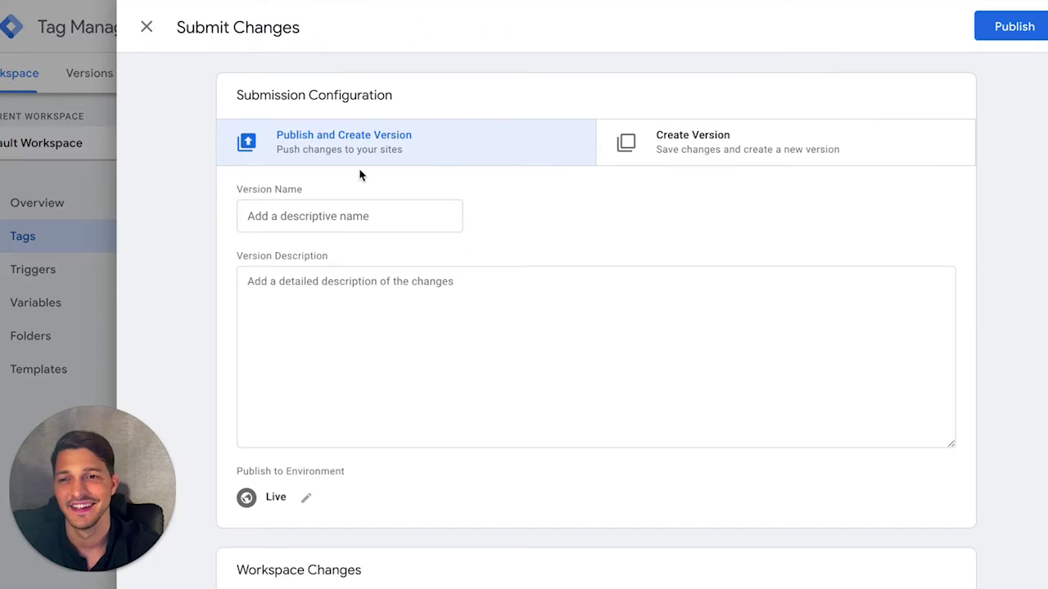
{"action": "left_click", "coordinate": [305, 213]}
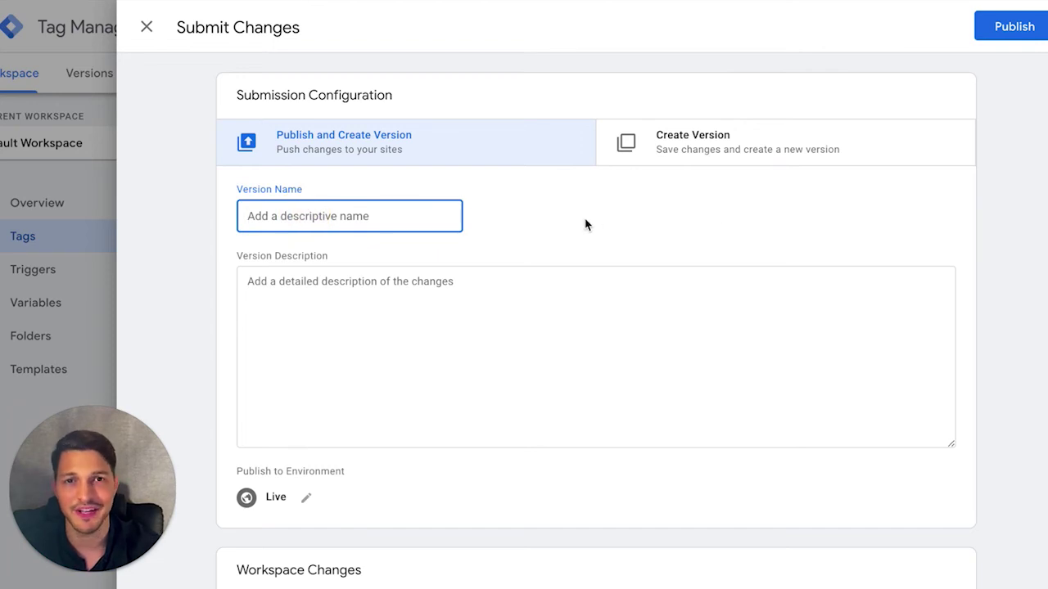
{"action": "type", "text": "New Book"}
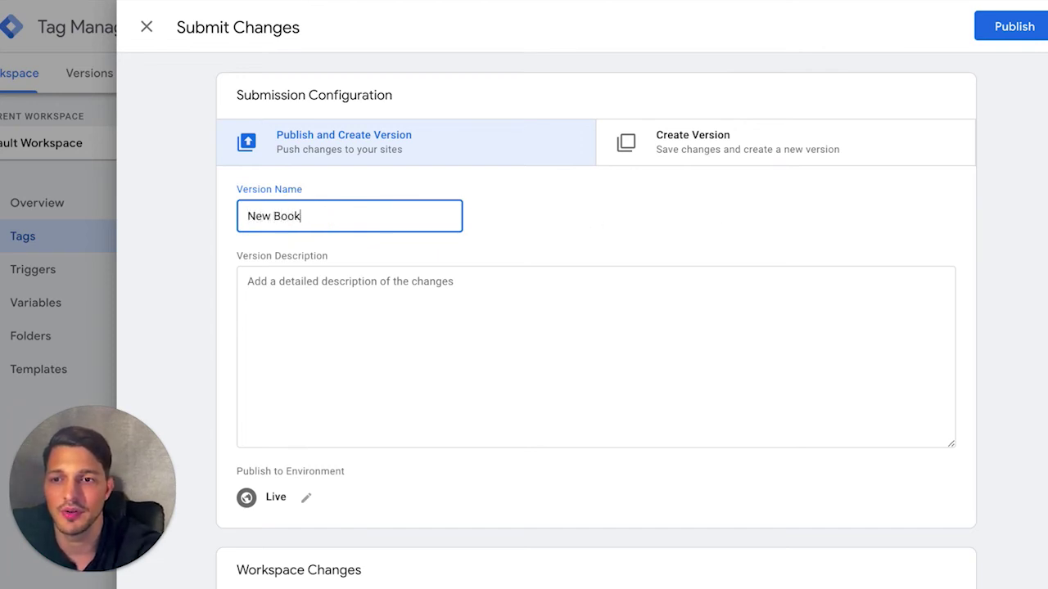
{"action": "type", "text": "ed Call Conv. Code"}
Describe the version as "Added a new conversion code from Google Ads to track when people book a call." and publish it
{"action": "key", "text": "Tab"}
{"action": "type", "text": "Added a new conversion code from Google Ads to track when people book a call."}
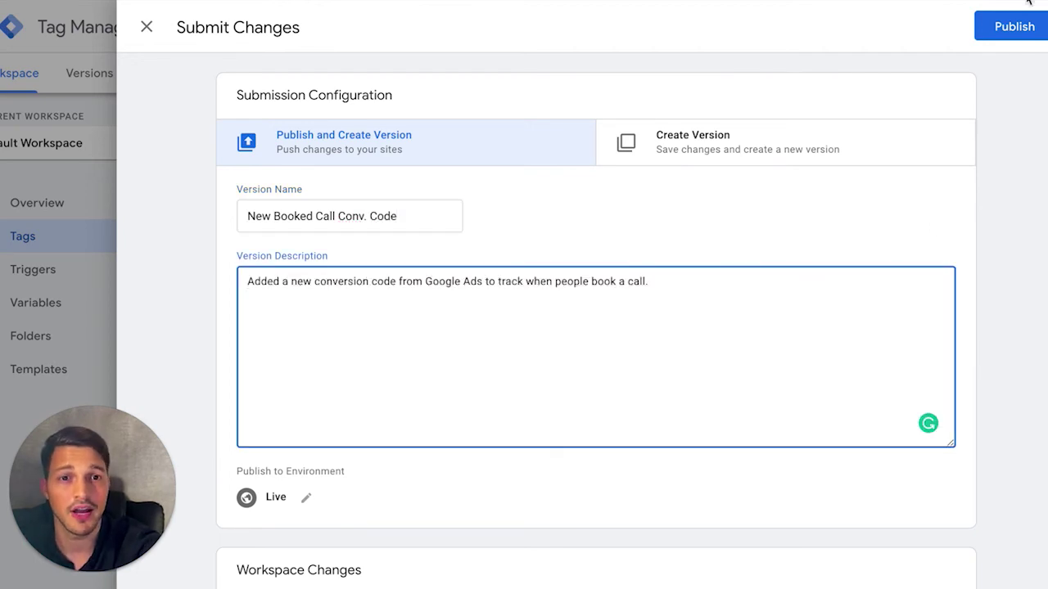
{"action": "left_click", "coordinate": [1012, 26]}
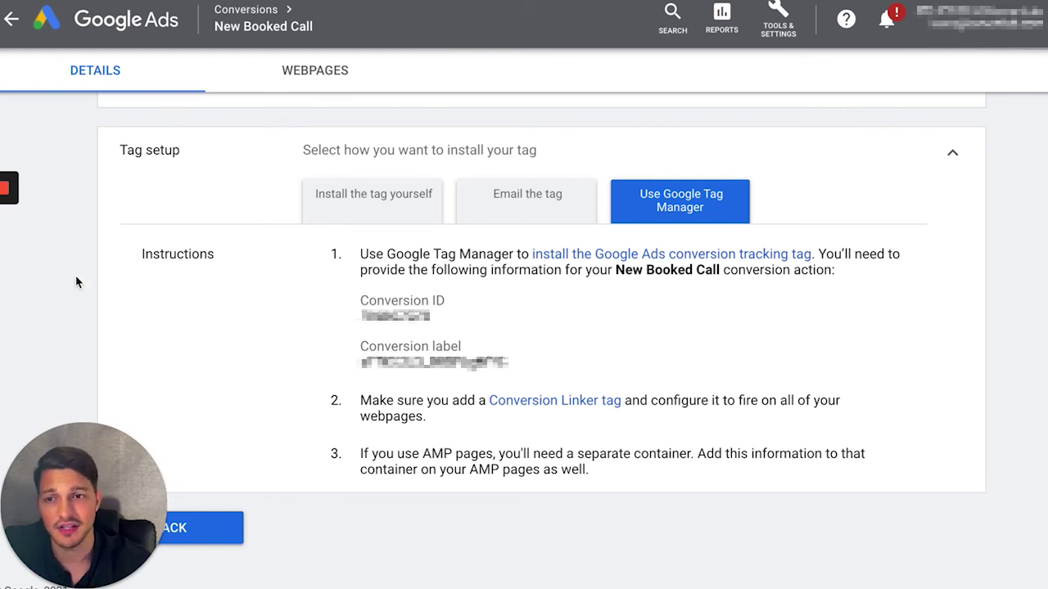
{"action": "mouse_move", "coordinate": [14, 220]}
{"action": "left_click", "coordinate": [10, 328]}
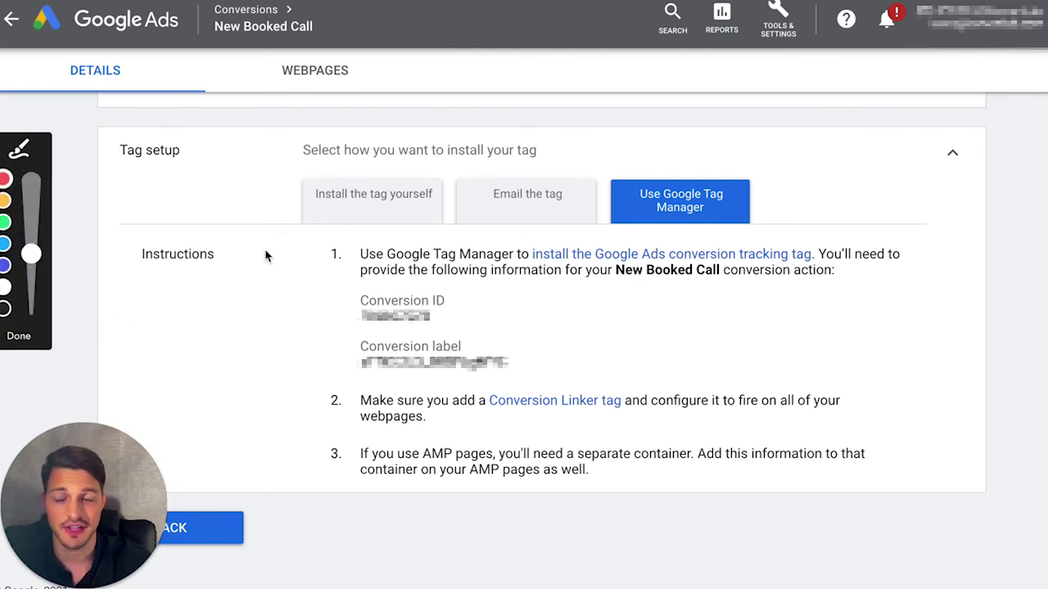
{"action": "left_click_drag", "start_coordinate": [264, 262], "coordinate": [215, 425]}
{"action": "left_click_drag", "start_coordinate": [203, 381], "coordinate": [273, 379]}
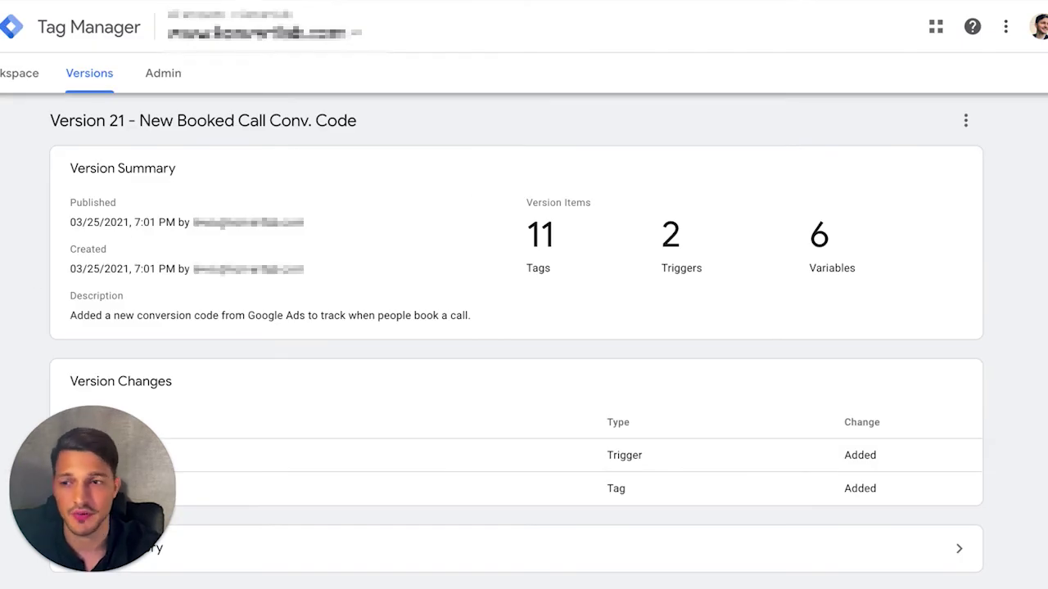
{"action": "left_click_drag", "start_coordinate": [496, 139], "coordinate": [667, 22]}
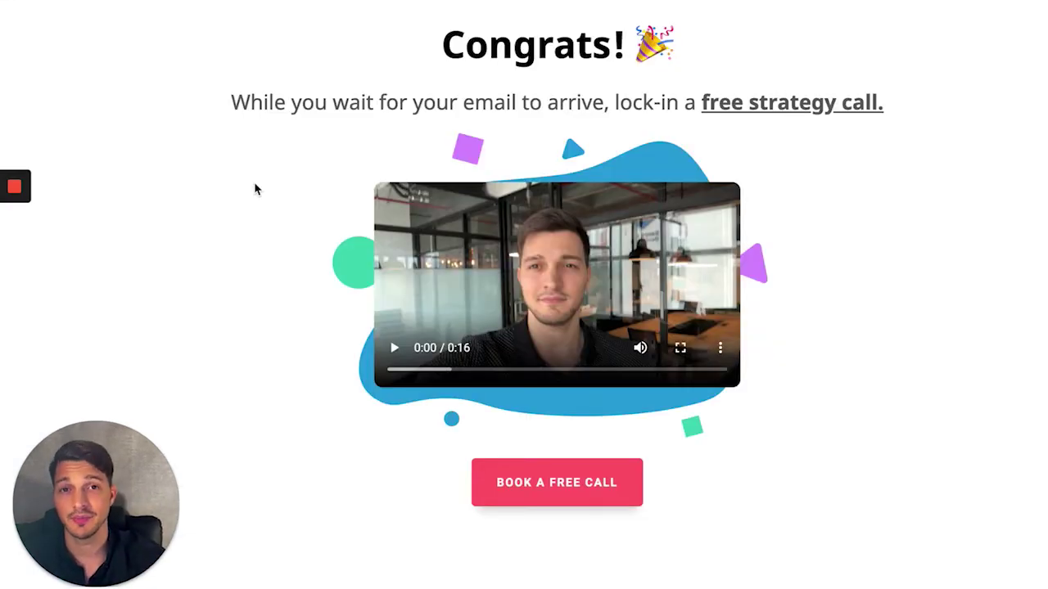
Check the tags detected on the Congrats thank-you page with the Tag Assistant Legacy extension
{"action": "left_click", "coordinate": [241, 196]}
{"action": "left_click", "coordinate": [16, 324]}
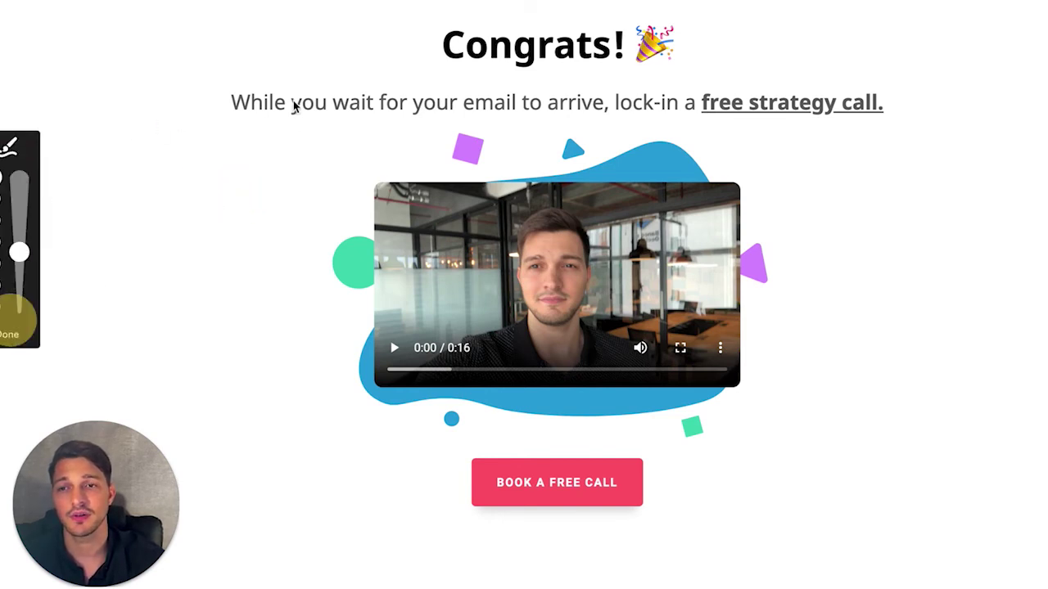
{"action": "mouse_move", "coordinate": [246, 13]}
{"action": "left_mouse_down"}
{"action": "mouse_move", "coordinate": [242, 65]}
{"action": "mouse_move", "coordinate": [234, 25]}
{"action": "mouse_move", "coordinate": [262, 26]}
{"action": "left_mouse_up"}
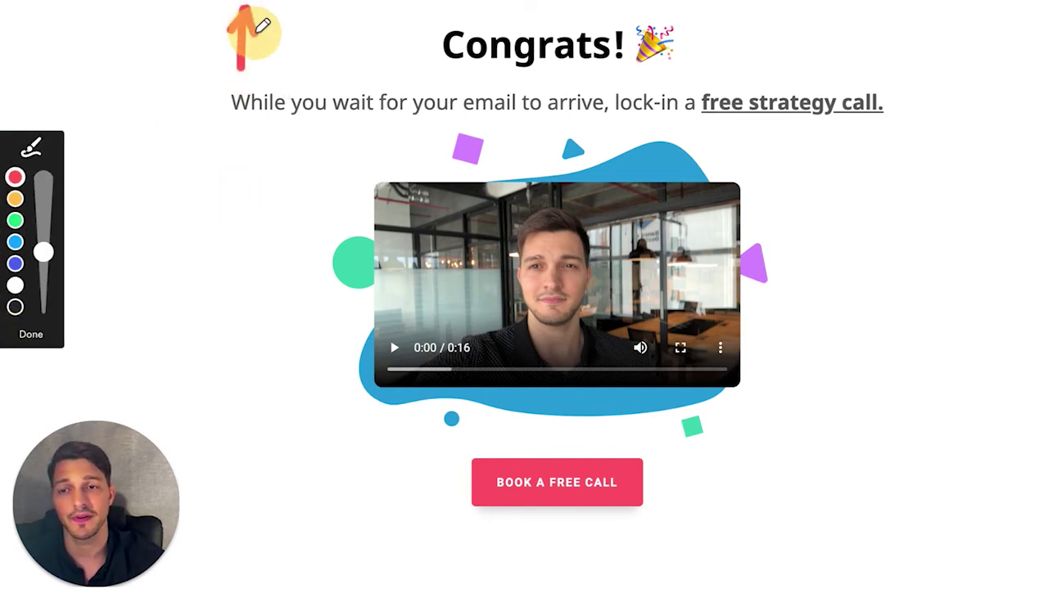
{"action": "left_click", "coordinate": [39, 335]}
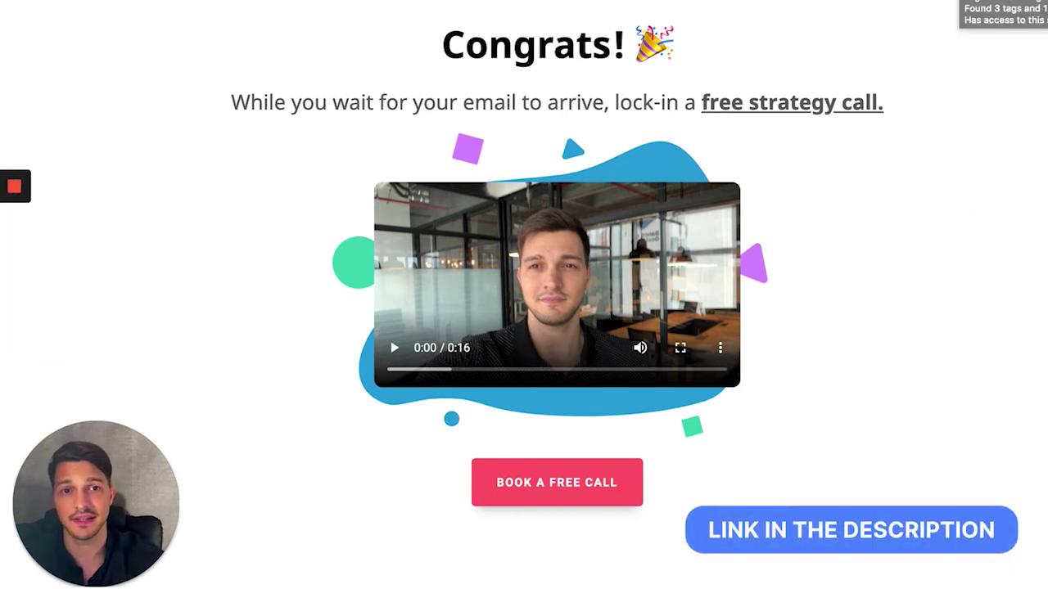
{"action": "left_click", "coordinate": [933, 31]}
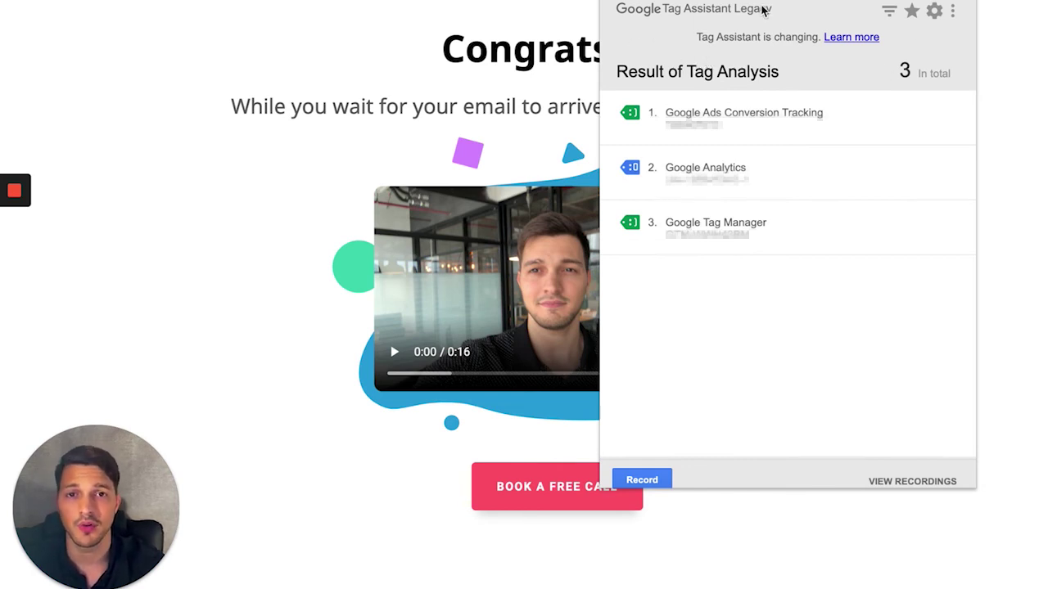
{"action": "mouse_move", "coordinate": [14, 190]}
{"action": "left_click", "coordinate": [16, 332]}
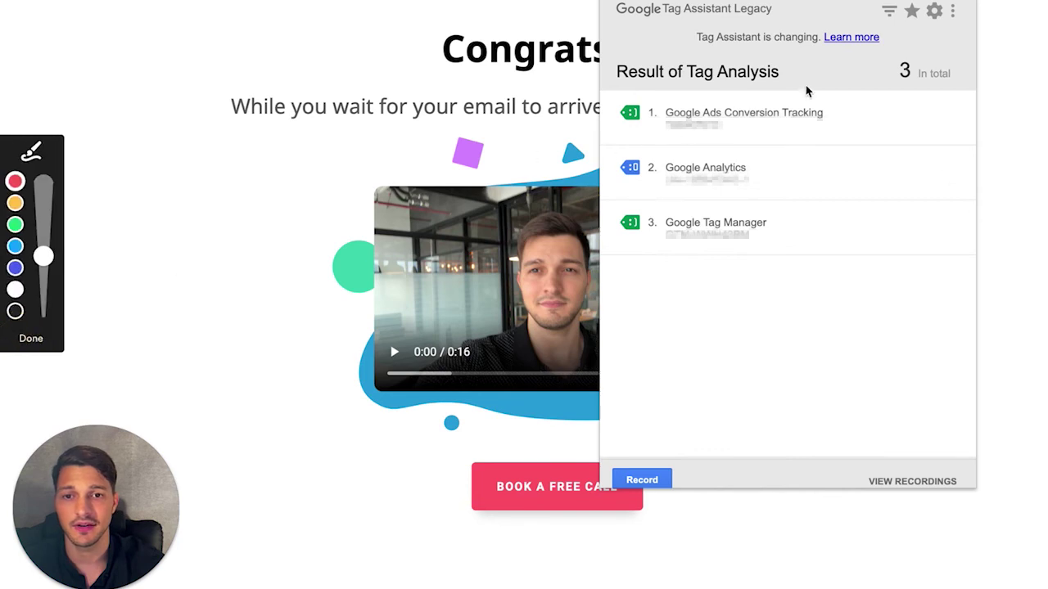
{"action": "mouse_move", "coordinate": [832, 95]}
{"action": "left_mouse_down"}
{"action": "mouse_move", "coordinate": [624, 92]}
{"action": "mouse_move", "coordinate": [659, 130]}
{"action": "mouse_move", "coordinate": [855, 121]}
{"action": "mouse_move", "coordinate": [818, 91]}
{"action": "left_mouse_up"}
{"action": "left_click", "coordinate": [31, 338]}
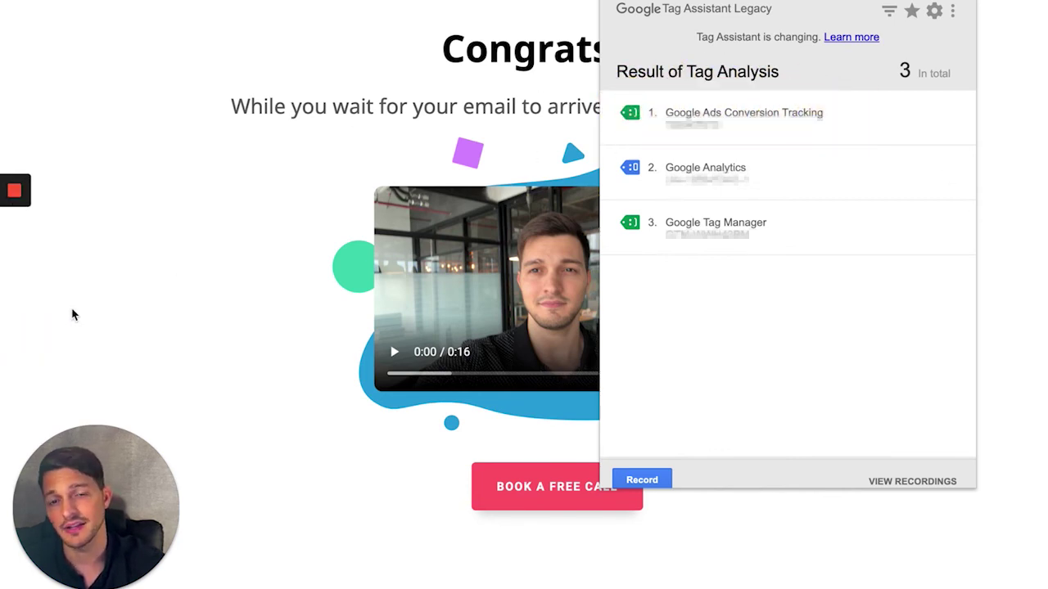
{"action": "left_click", "coordinate": [160, 281]}
Start Tag Manager preview mode on the thank-you page URL and continue to the connected Tag Assistant debug summary
{"action": "left_click", "coordinate": [958, 211]}
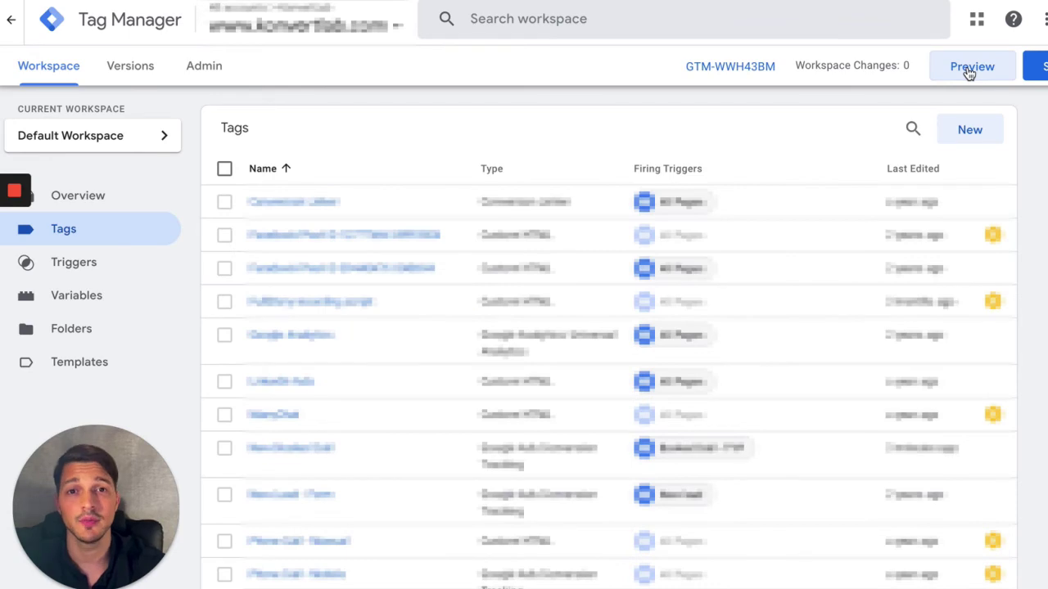
{"action": "left_click", "coordinate": [971, 67]}
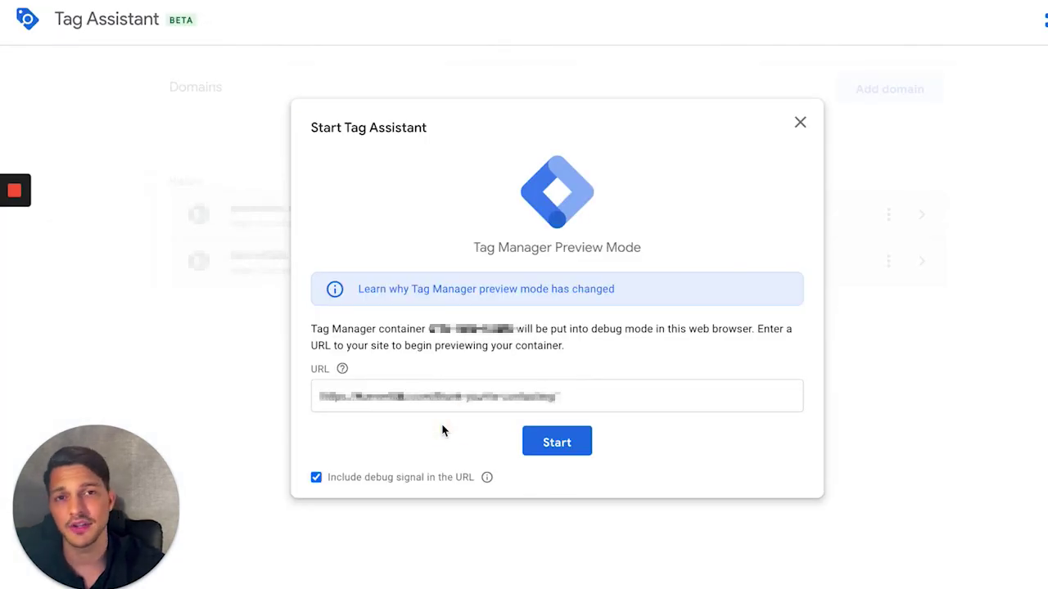
{"action": "left_click", "coordinate": [533, 442]}
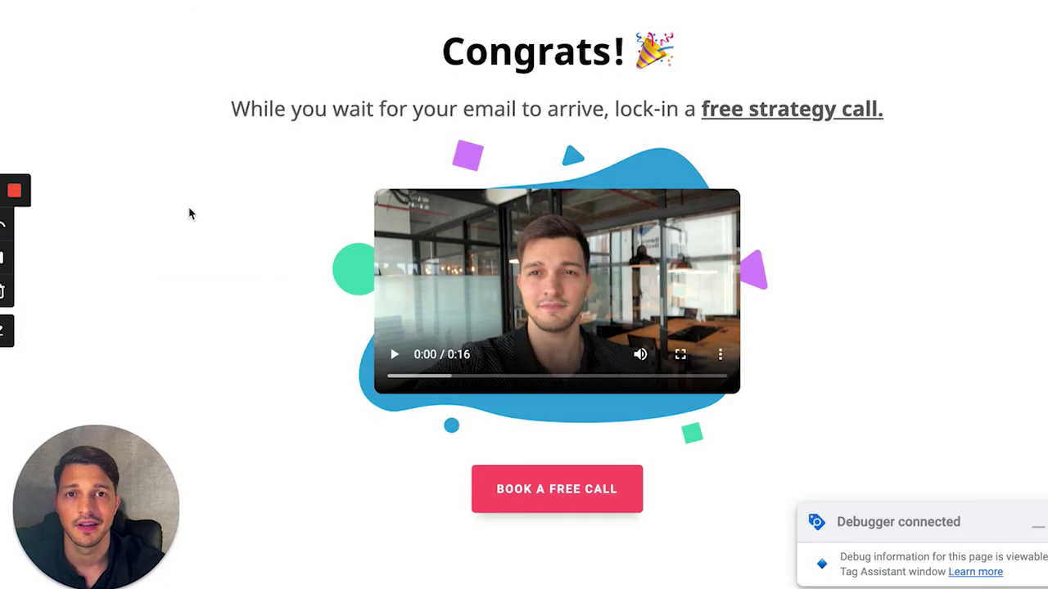
{"action": "left_click", "coordinate": [151, 177]}
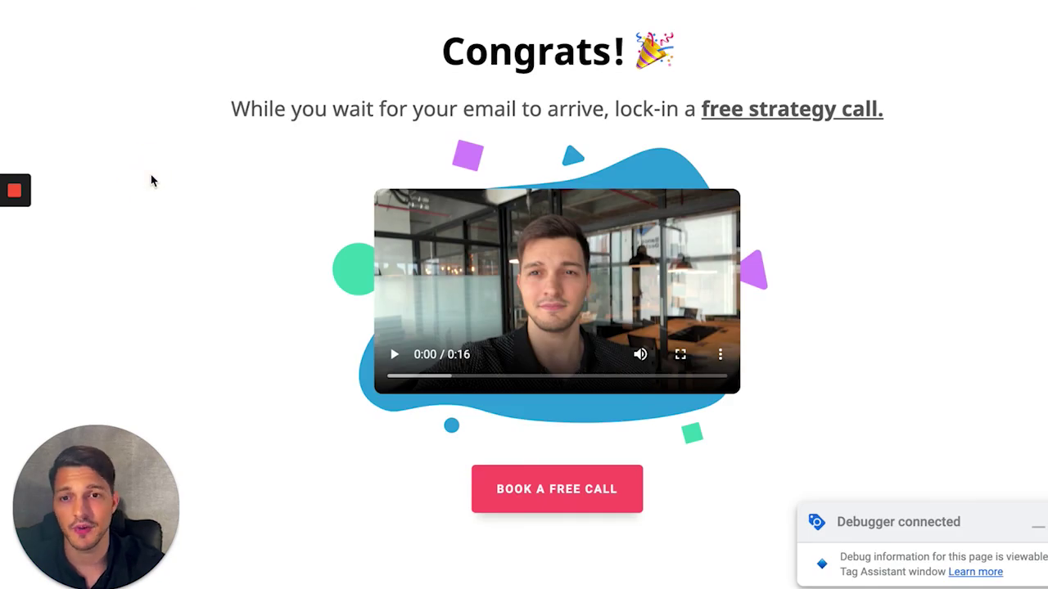
{"action": "mouse_move", "coordinate": [762, 577]}
{"action": "left_mouse_down"}
{"action": "mouse_move", "coordinate": [830, 474]}
{"action": "mouse_move", "coordinate": [1046, 479]}
{"action": "left_mouse_up"}
{"action": "mouse_move", "coordinate": [761, 586]}
{"action": "left_mouse_down"}
{"action": "mouse_move", "coordinate": [772, 496]}
{"action": "mouse_move", "coordinate": [802, 476]}
{"action": "left_mouse_up"}
{"action": "left_click", "coordinate": [34, 339]}
{"action": "left_click", "coordinate": [113, 289]}
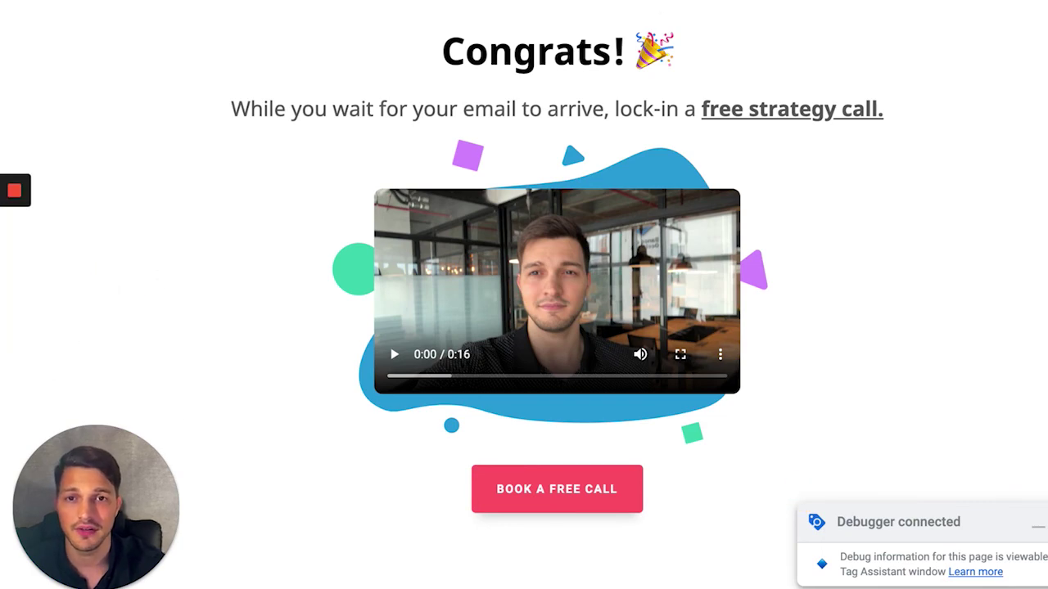
{"action": "key", "text": "alt+Tab"}
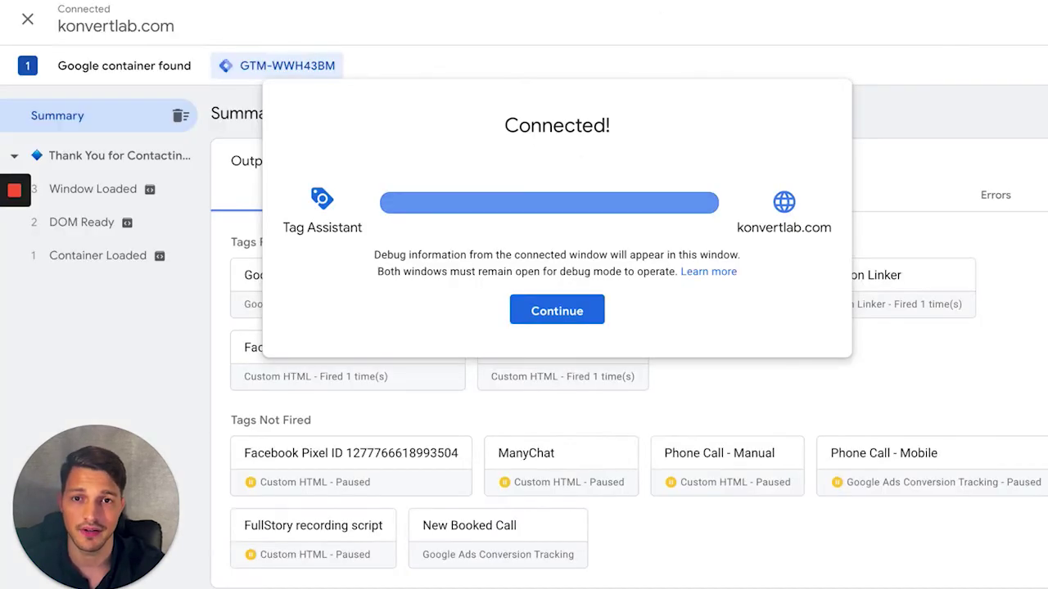
{"action": "left_click", "coordinate": [557, 318]}
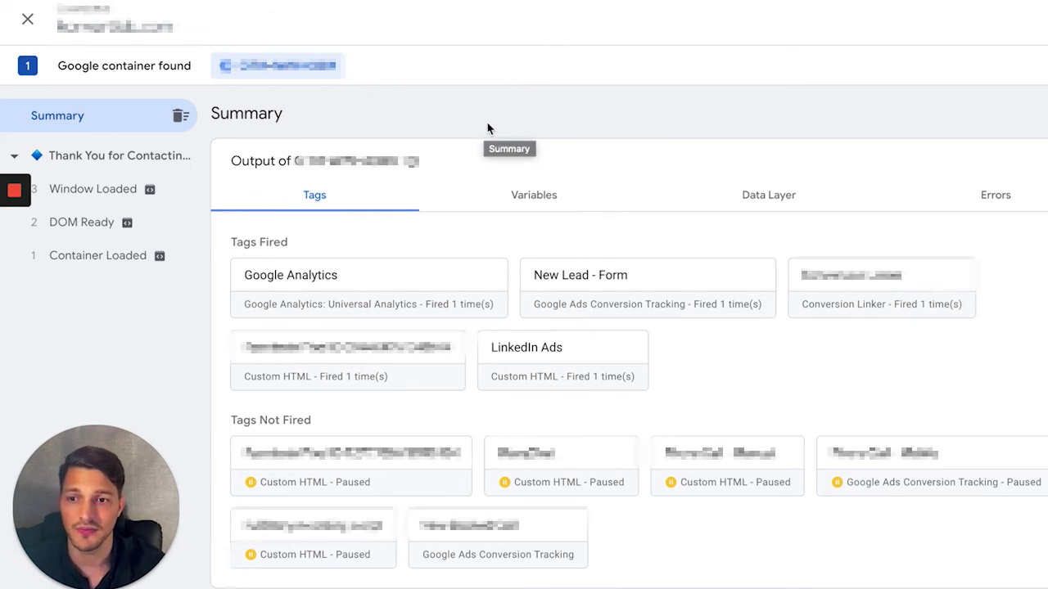
Examine the fired tags for the thank-you page in the Tag Assistant summary
{"action": "left_click", "coordinate": [503, 106]}
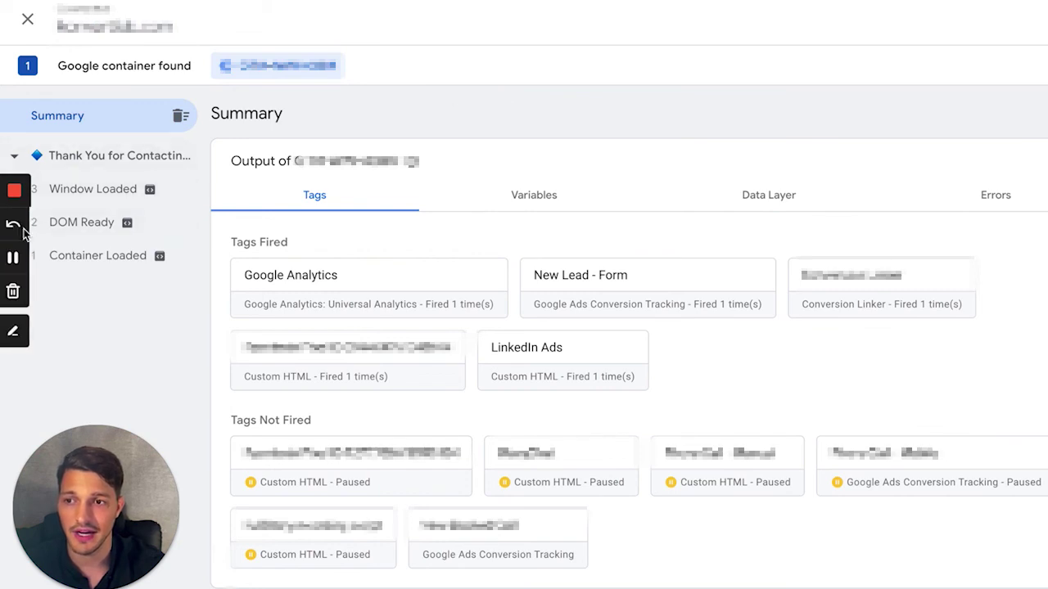
{"action": "left_click", "coordinate": [17, 327]}
{"action": "mouse_move", "coordinate": [649, 238]}
{"action": "left_mouse_down"}
{"action": "mouse_move", "coordinate": [585, 234]}
{"action": "mouse_move", "coordinate": [519, 274]}
{"action": "mouse_move", "coordinate": [514, 328]}
{"action": "mouse_move", "coordinate": [777, 326]}
{"action": "mouse_move", "coordinate": [786, 242]}
{"action": "mouse_move", "coordinate": [583, 231]}
{"action": "left_mouse_up"}
{"action": "mouse_move", "coordinate": [634, 274]}
{"action": "left_mouse_down"}
{"action": "mouse_move", "coordinate": [739, 236]}
{"action": "mouse_move", "coordinate": [644, 267]}
{"action": "mouse_move", "coordinate": [678, 264]}
{"action": "left_mouse_up"}
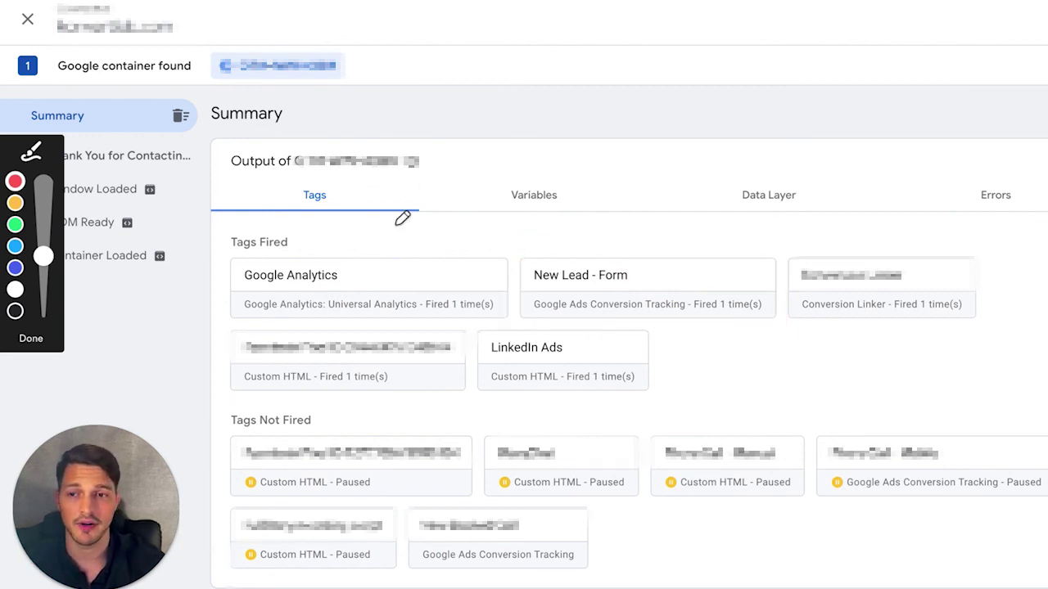
{"action": "mouse_move", "coordinate": [782, 243]}
{"action": "left_mouse_down"}
{"action": "mouse_move", "coordinate": [546, 243]}
{"action": "mouse_move", "coordinate": [512, 296]}
{"action": "mouse_move", "coordinate": [550, 323]}
{"action": "mouse_move", "coordinate": [773, 321]}
{"action": "mouse_move", "coordinate": [784, 243]}
{"action": "left_mouse_up"}
{"action": "mouse_move", "coordinate": [311, 211]}
{"action": "left_mouse_down"}
{"action": "mouse_move", "coordinate": [253, 218]}
{"action": "mouse_move", "coordinate": [320, 241]}
{"action": "mouse_move", "coordinate": [282, 217]}
{"action": "left_mouse_up"}
{"action": "left_click", "coordinate": [31, 338]}
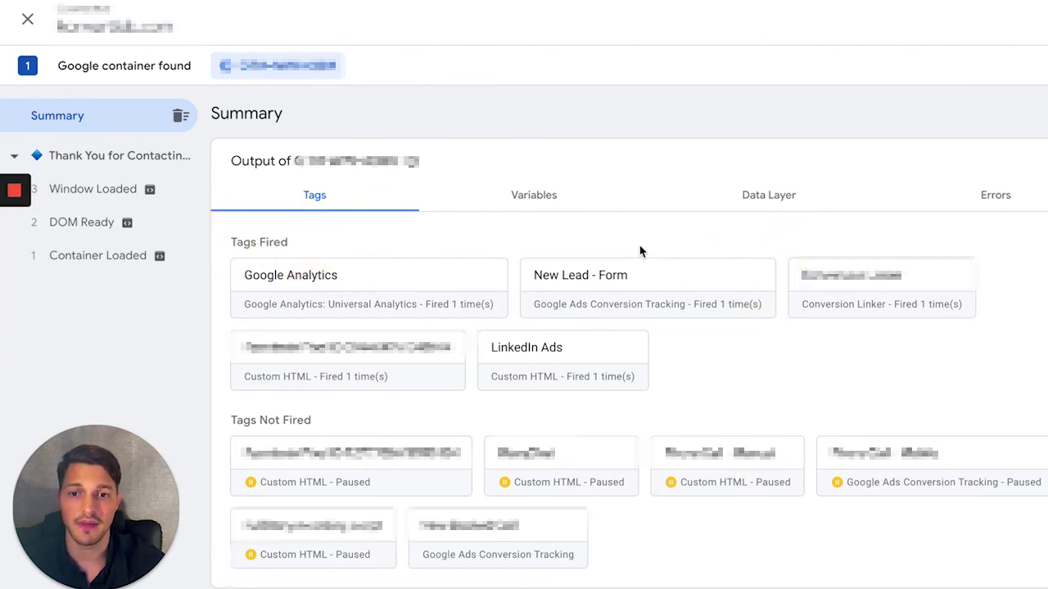
Inspect the conversion ID and conversion label of the fired New Lead - Form tag, and return to the summary with debugging kept on
{"action": "left_click", "coordinate": [607, 316]}
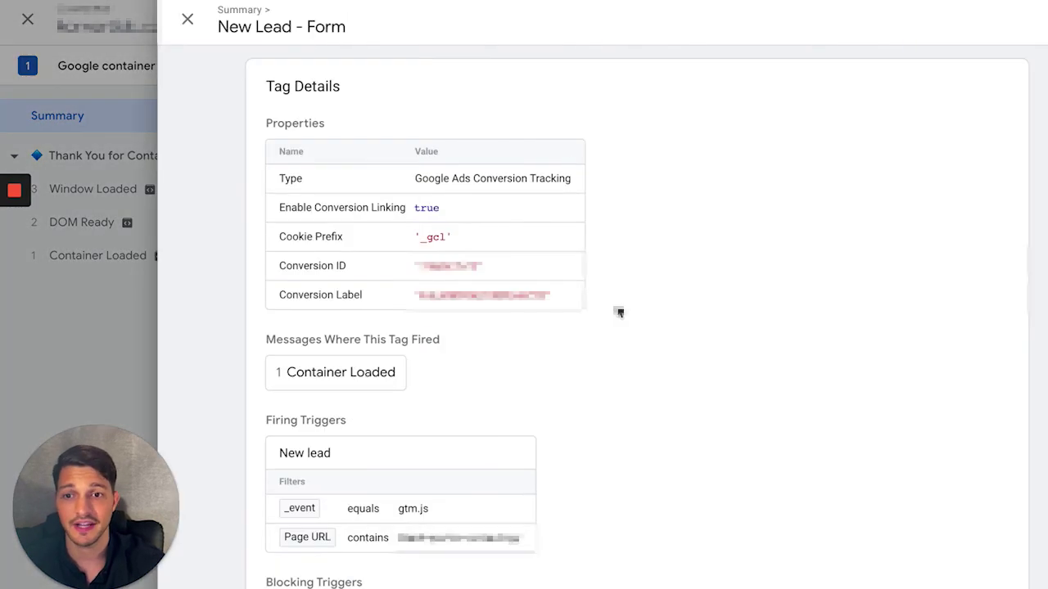
{"action": "mouse_move", "coordinate": [2, 283]}
{"action": "left_click", "coordinate": [10, 337]}
{"action": "mouse_move", "coordinate": [690, 206]}
{"action": "left_mouse_down"}
{"action": "mouse_move", "coordinate": [552, 265]}
{"action": "mouse_move", "coordinate": [509, 267]}
{"action": "left_mouse_up"}
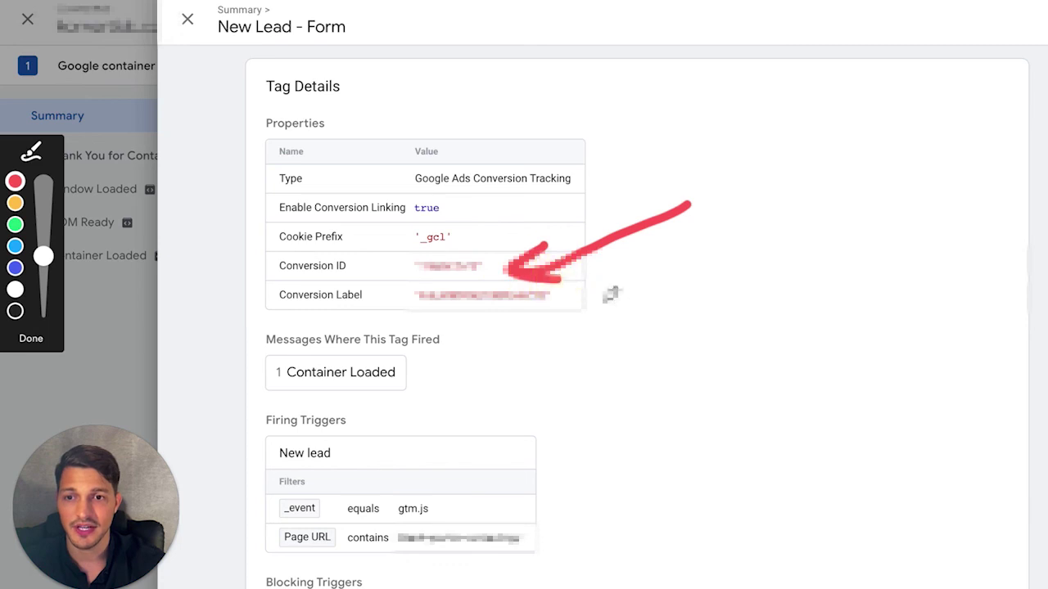
{"action": "mouse_move", "coordinate": [724, 338]}
{"action": "left_mouse_down"}
{"action": "mouse_move", "coordinate": [567, 301]}
{"action": "mouse_move", "coordinate": [580, 323]}
{"action": "mouse_move", "coordinate": [636, 278]}
{"action": "left_mouse_up"}
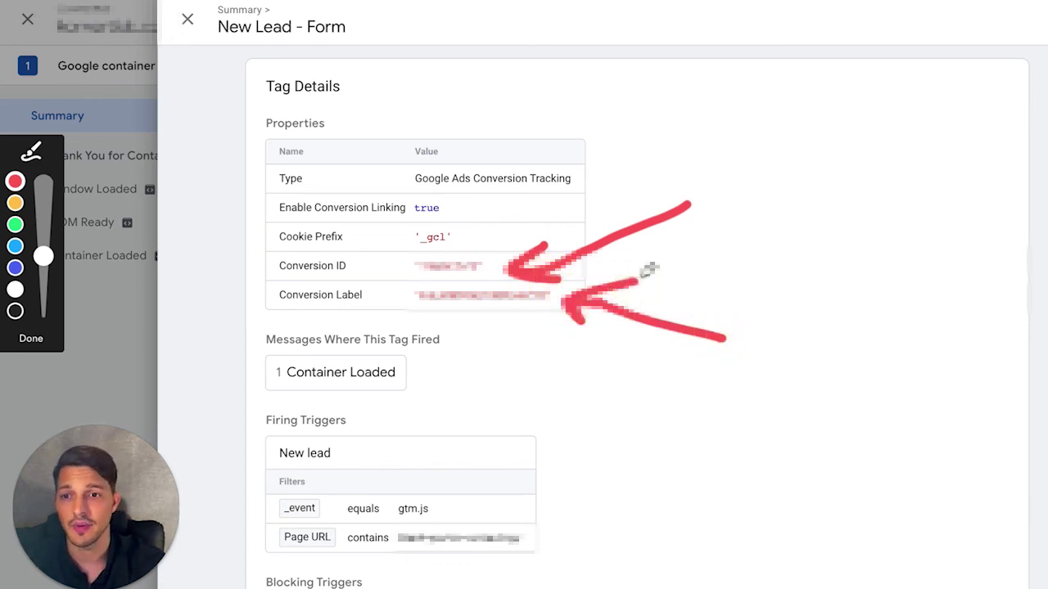
{"action": "left_click", "coordinate": [33, 338]}
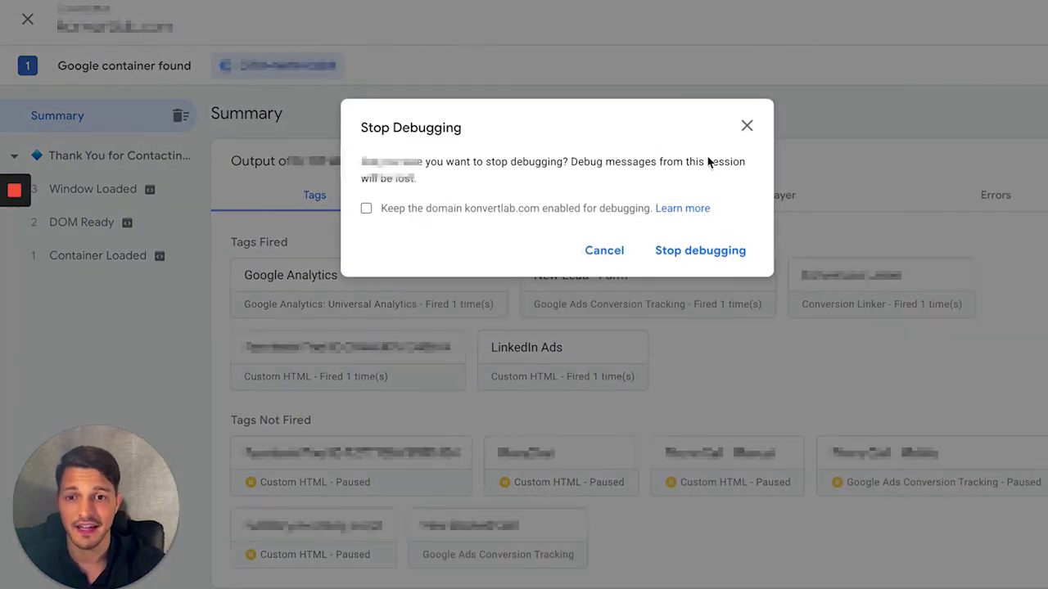
{"action": "left_click", "coordinate": [741, 128]}
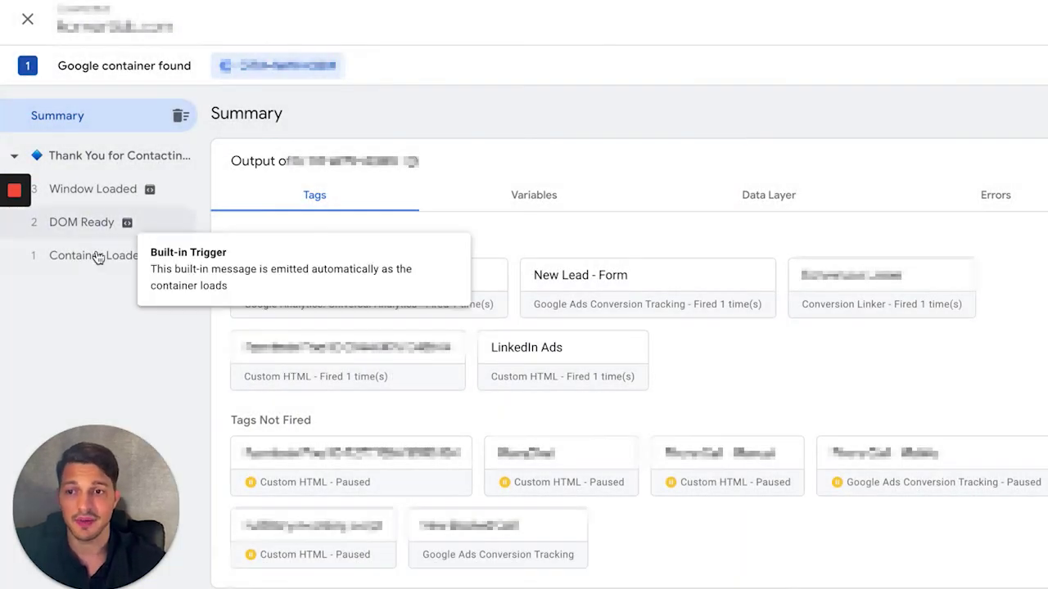
Review the New Lead - Form and Conversion Linker entries among the fired tags in the summary
{"action": "mouse_move", "coordinate": [3, 285]}
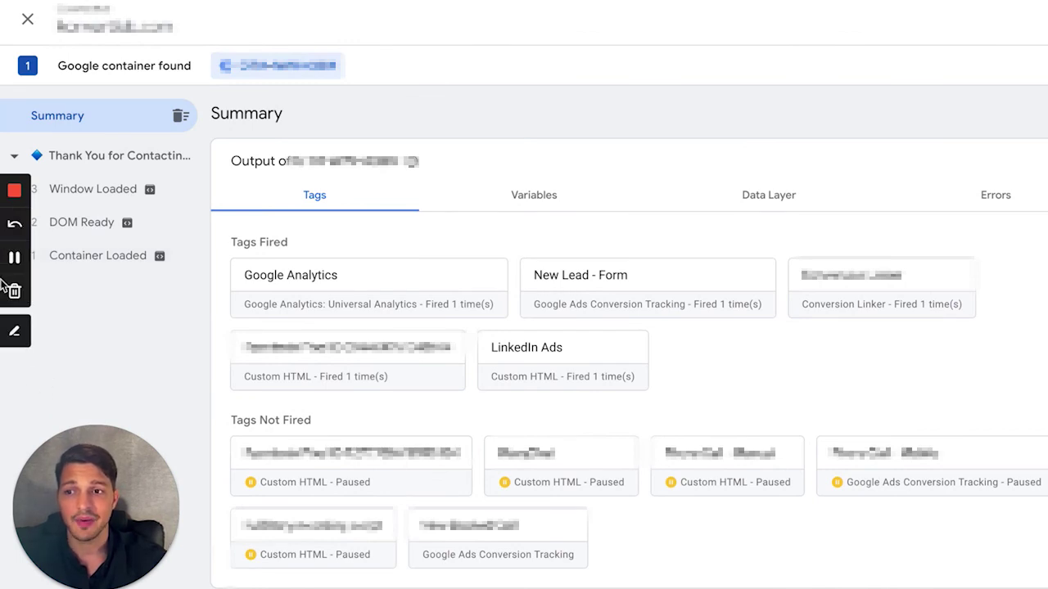
{"action": "left_click", "coordinate": [16, 331]}
{"action": "mouse_move", "coordinate": [740, 235]}
{"action": "left_mouse_down"}
{"action": "mouse_move", "coordinate": [532, 229]}
{"action": "mouse_move", "coordinate": [528, 293]}
{"action": "mouse_move", "coordinate": [767, 319]}
{"action": "mouse_move", "coordinate": [980, 310]}
{"action": "mouse_move", "coordinate": [799, 230]}
{"action": "mouse_move", "coordinate": [713, 230]}
{"action": "left_mouse_up"}
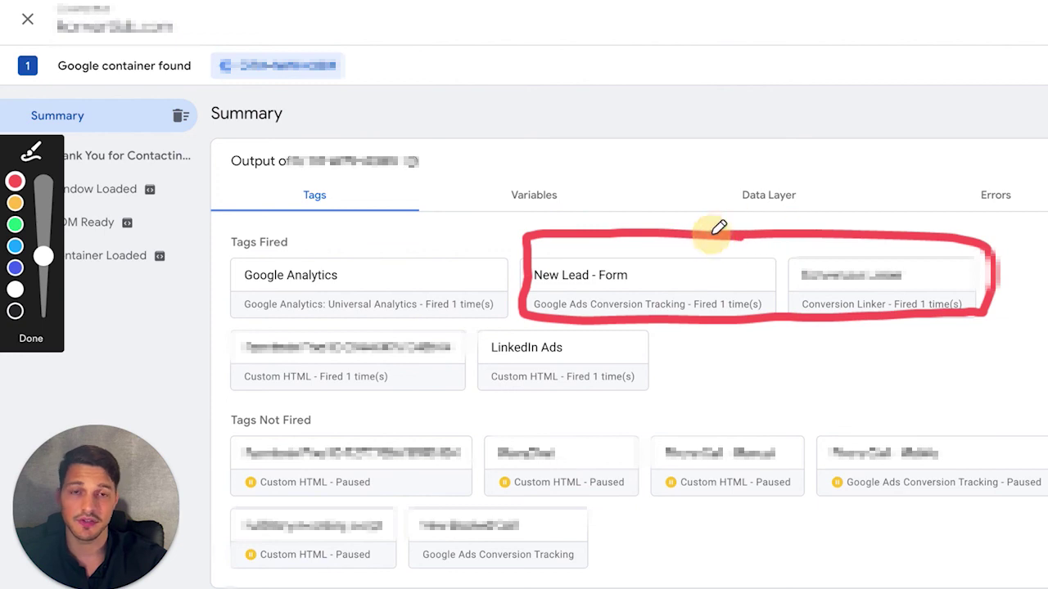